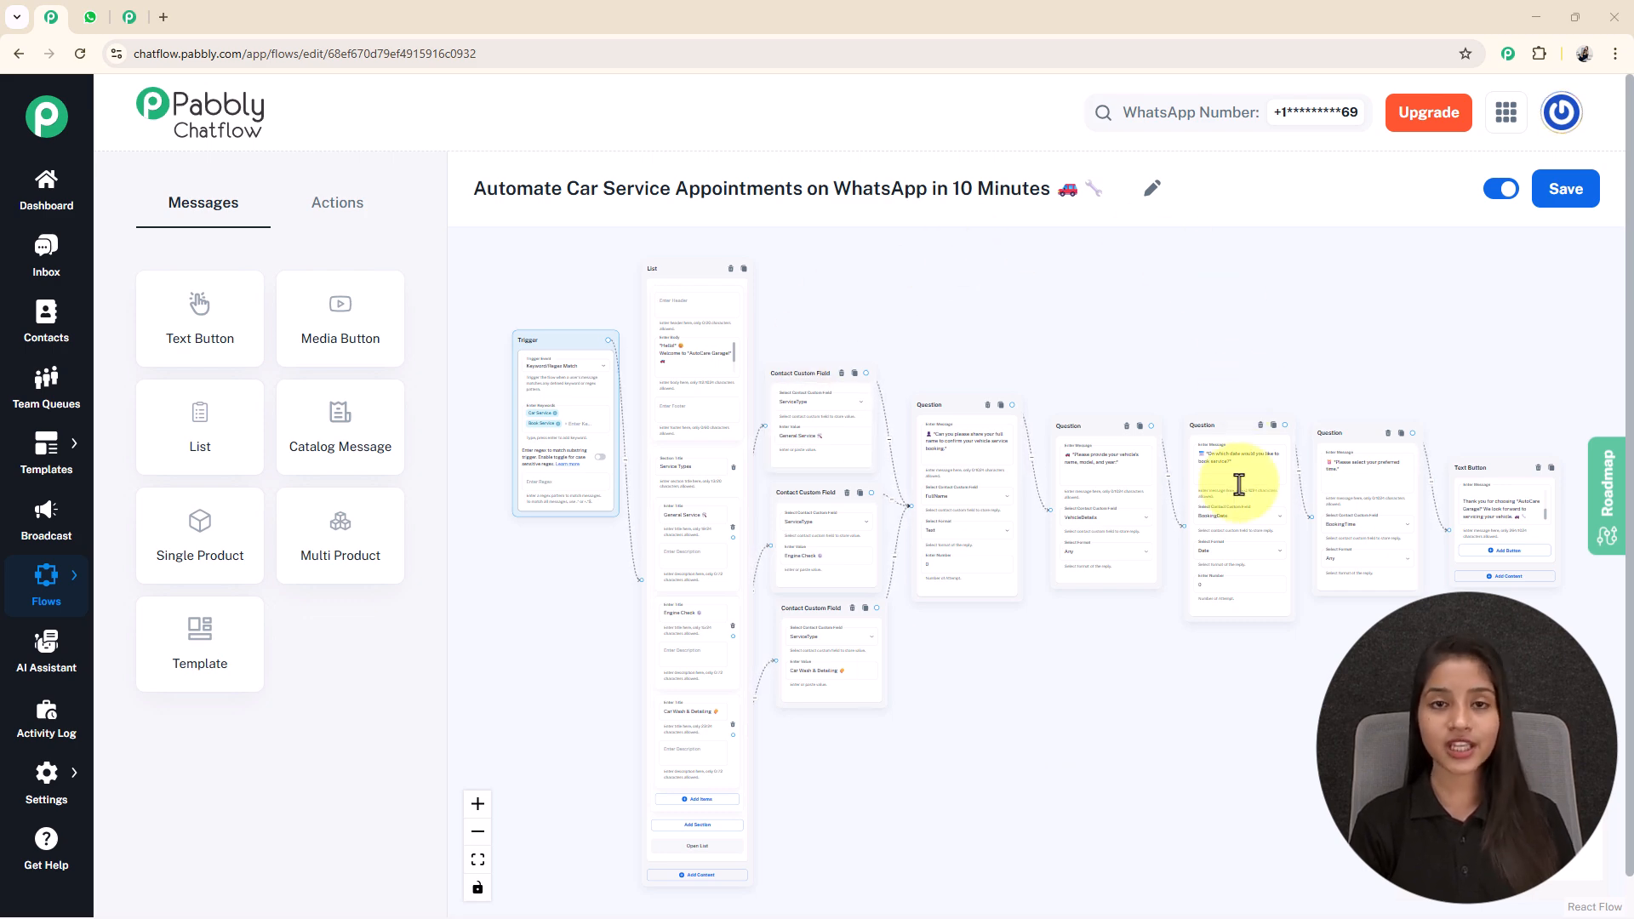
Switch to WhatsApp Web and send the message "Car Service" in the Car Service chat.
{"action": "left_click", "coordinate": [103, 22]}
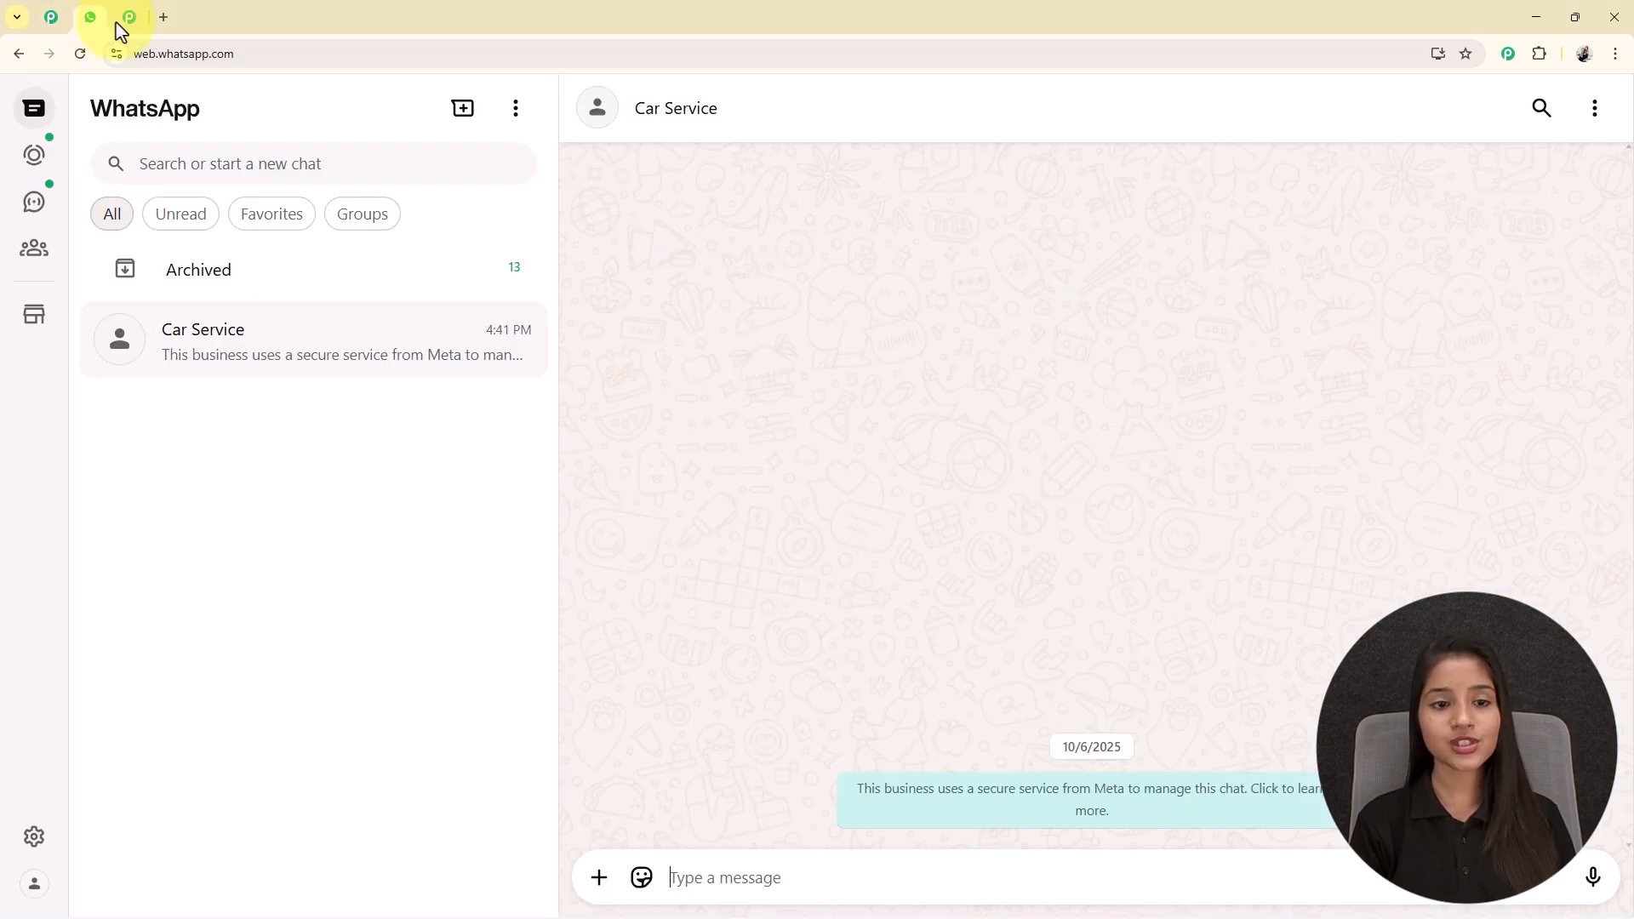
{"action": "type", "text": "Car Service"}
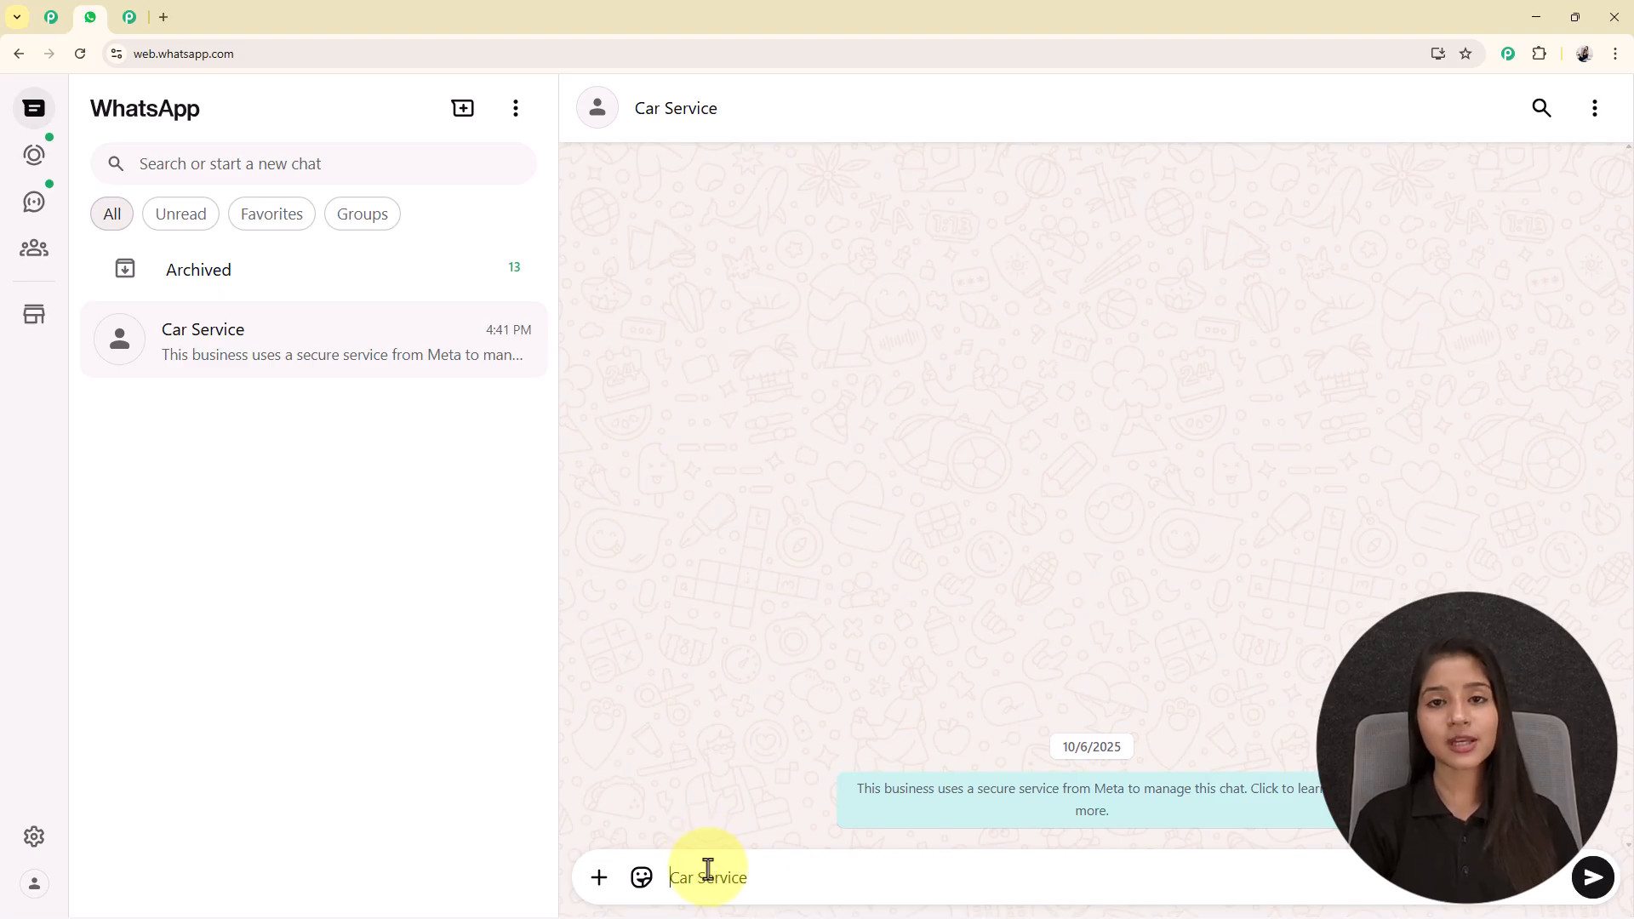
{"action": "key", "text": "Return"}
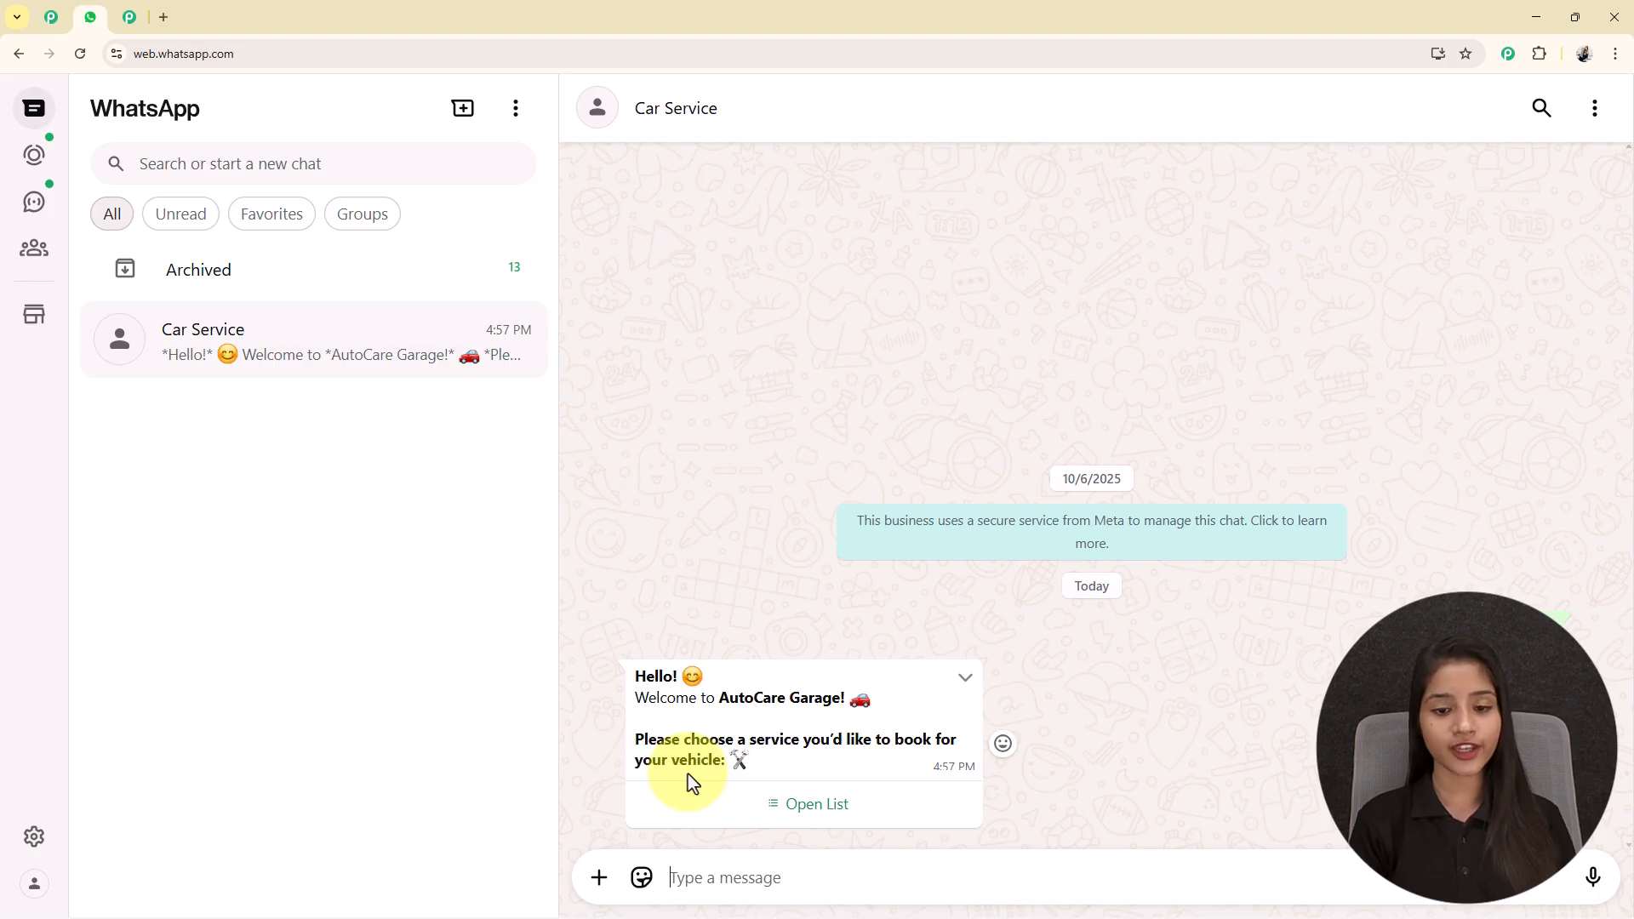
Choose General Service from the chatbot's service list and send it as the reply.
{"action": "left_click", "coordinate": [815, 805]}
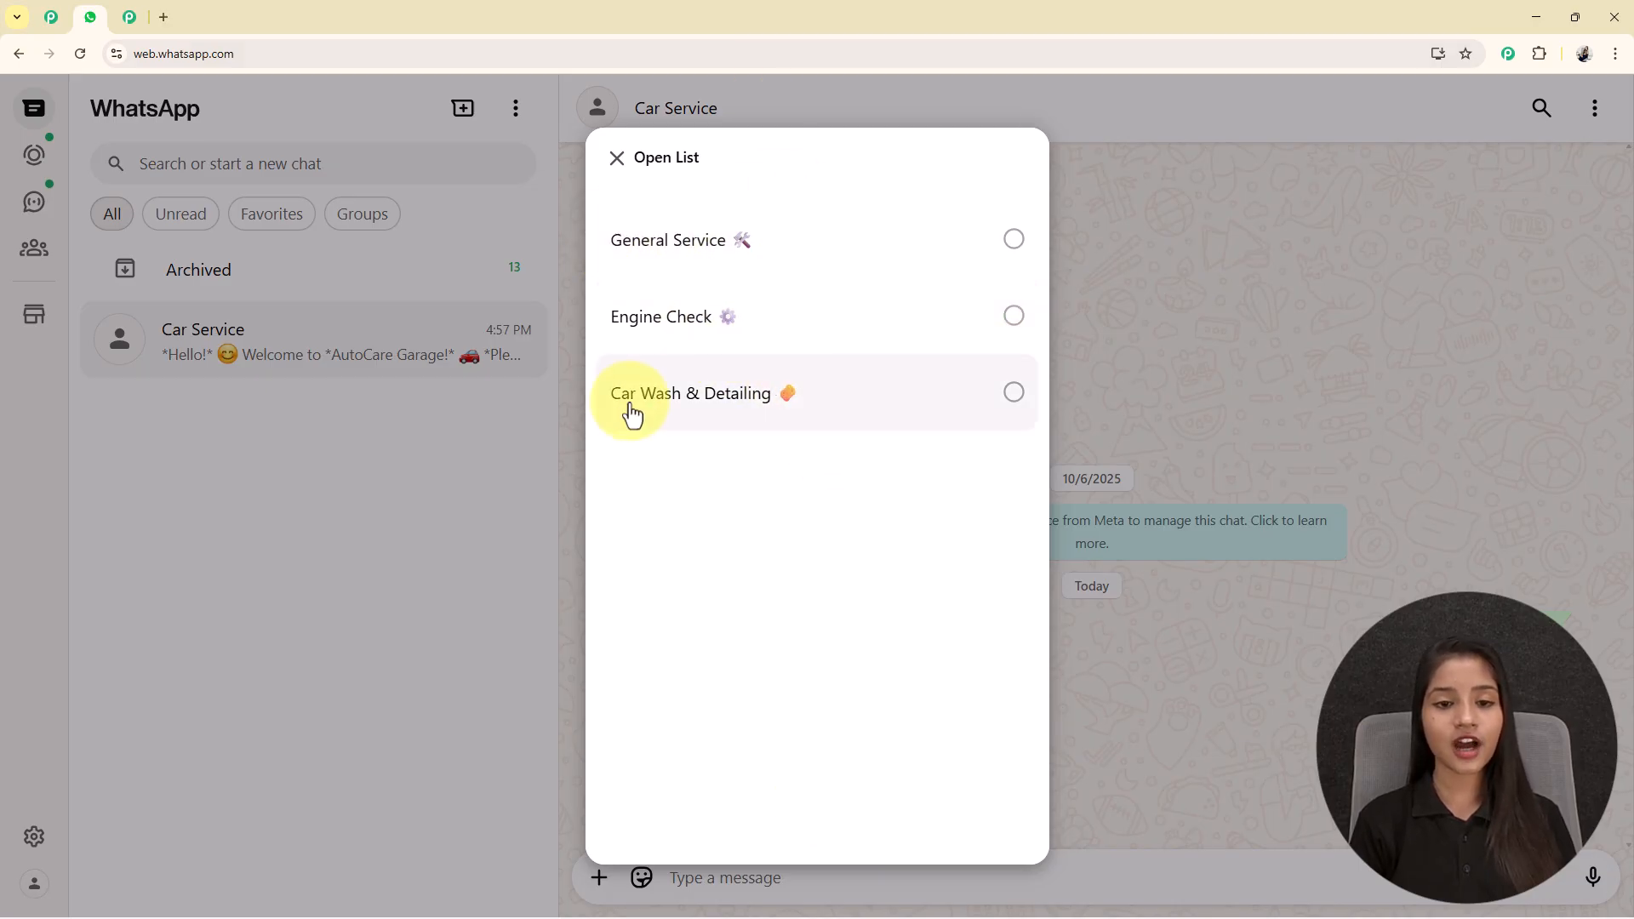
{"action": "left_click", "coordinate": [682, 273]}
{"action": "left_click", "coordinate": [976, 795]}
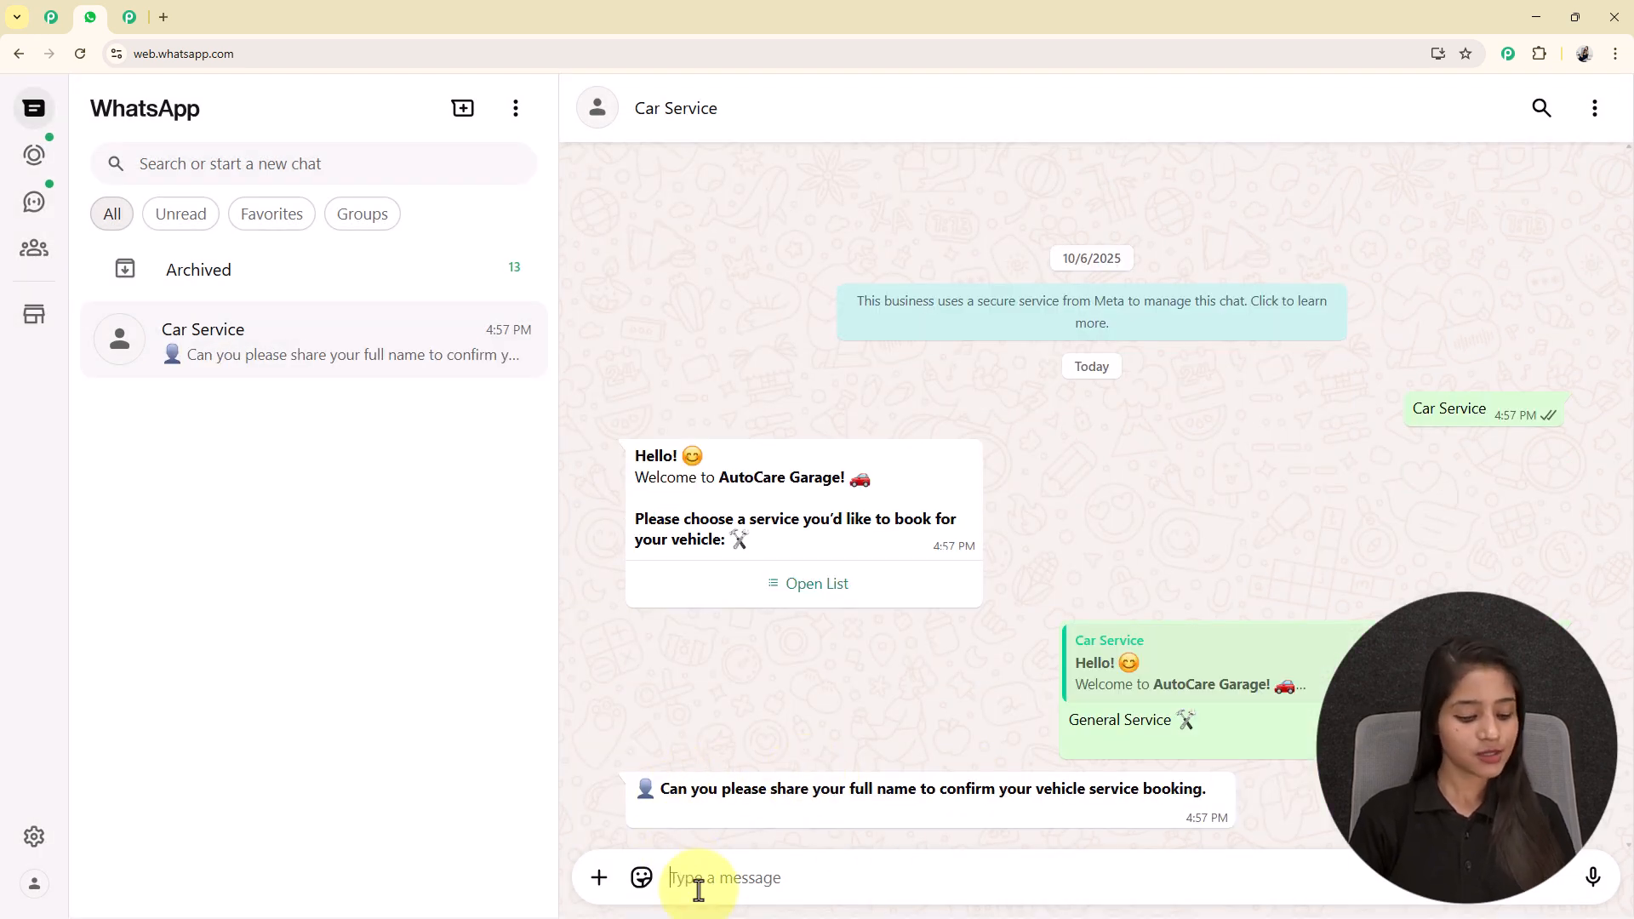
Answer the booking questions with the customer's full name, vehicle "Toyota, Corolla Altis ,2018", date 20/10/2025 and time 04:00 P.M., and review the booking confirmation.
{"action": "left_click", "coordinate": [698, 890]}
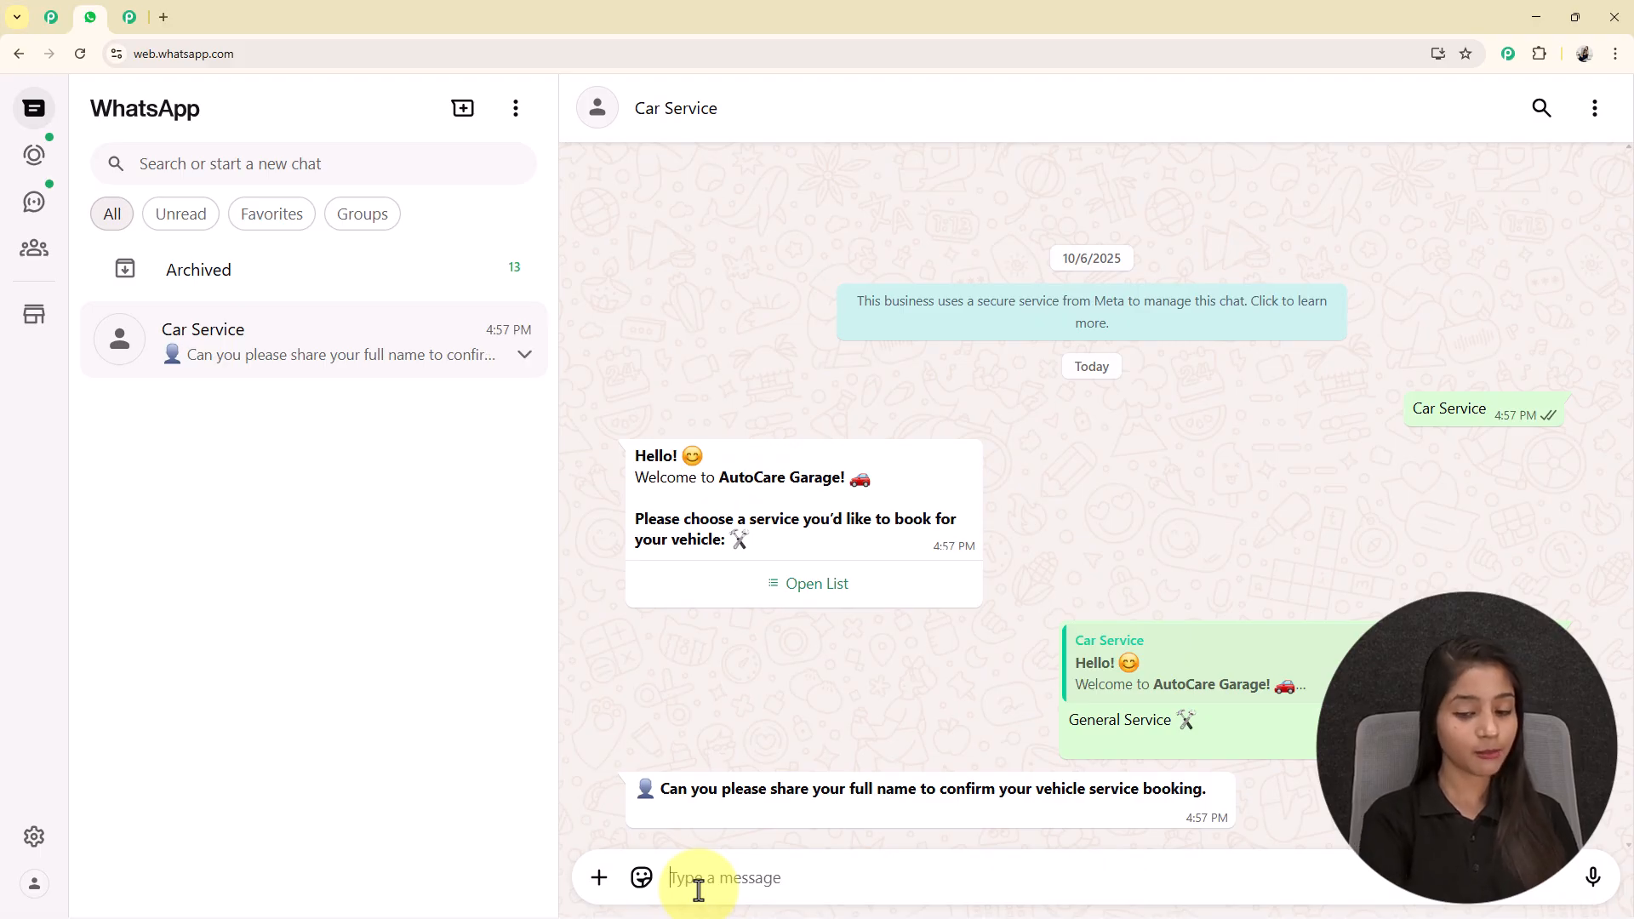
{"action": "type", "text": "T"}
{"action": "type", "text": "a"}
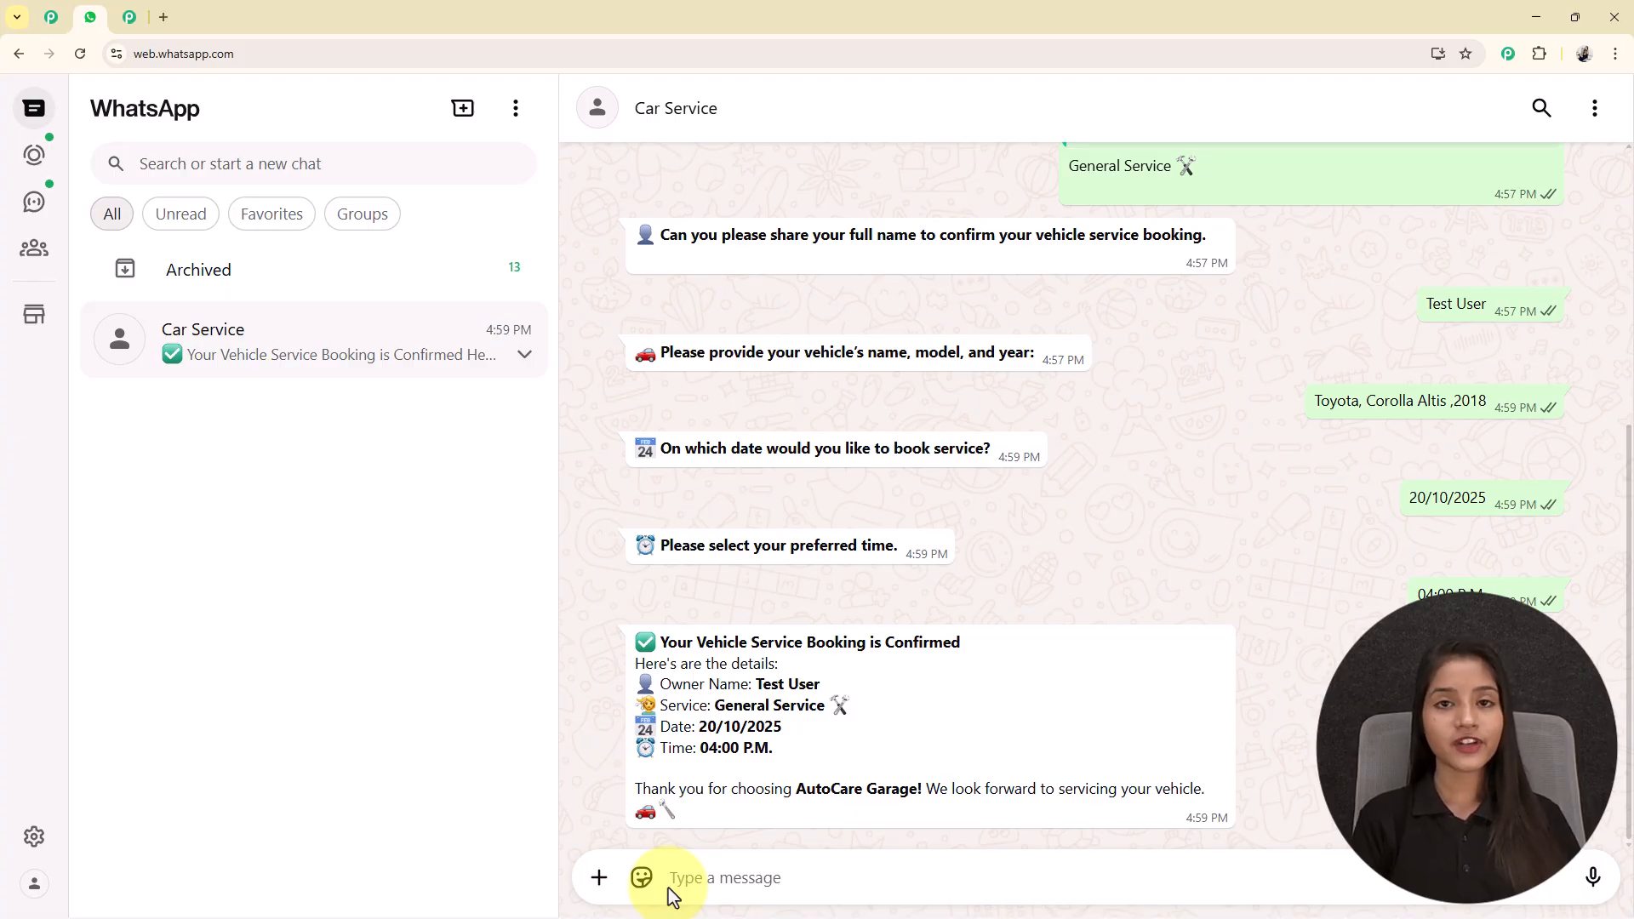
{"action": "left_click_drag", "start_coordinate": [753, 684], "coordinate": [882, 686]}
{"action": "left_click", "coordinate": [882, 686]}
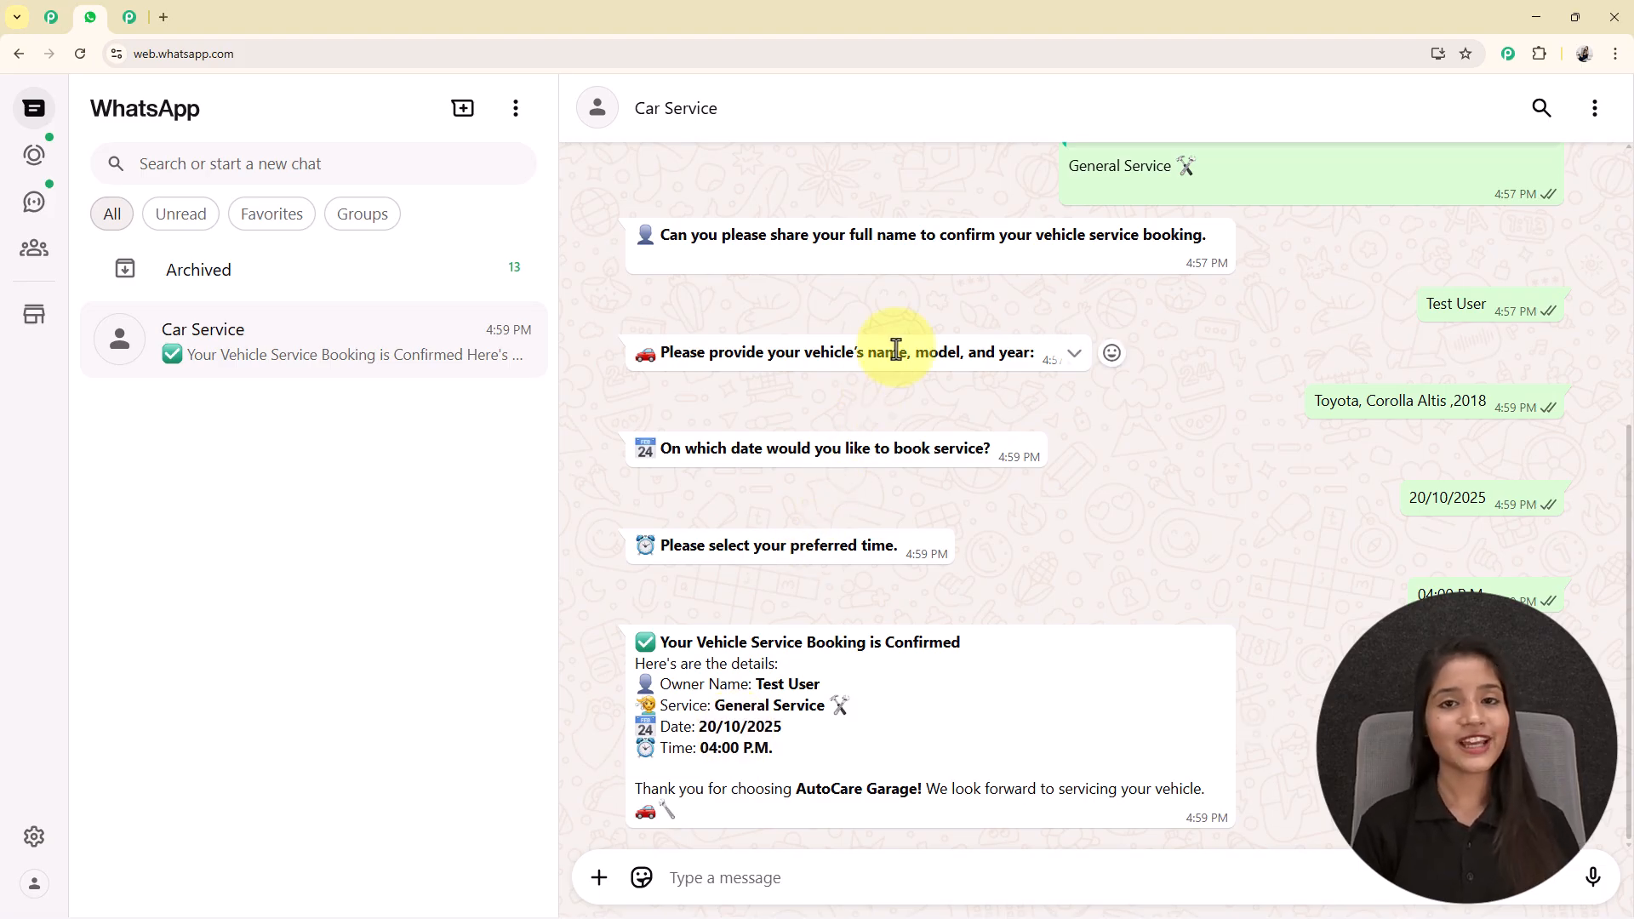
Open the Pabbly Chatflow website at pabbly.com/chatflow in a new browser tab and dismiss the Diwali offer popup.
{"action": "left_click", "coordinate": [164, 19]}
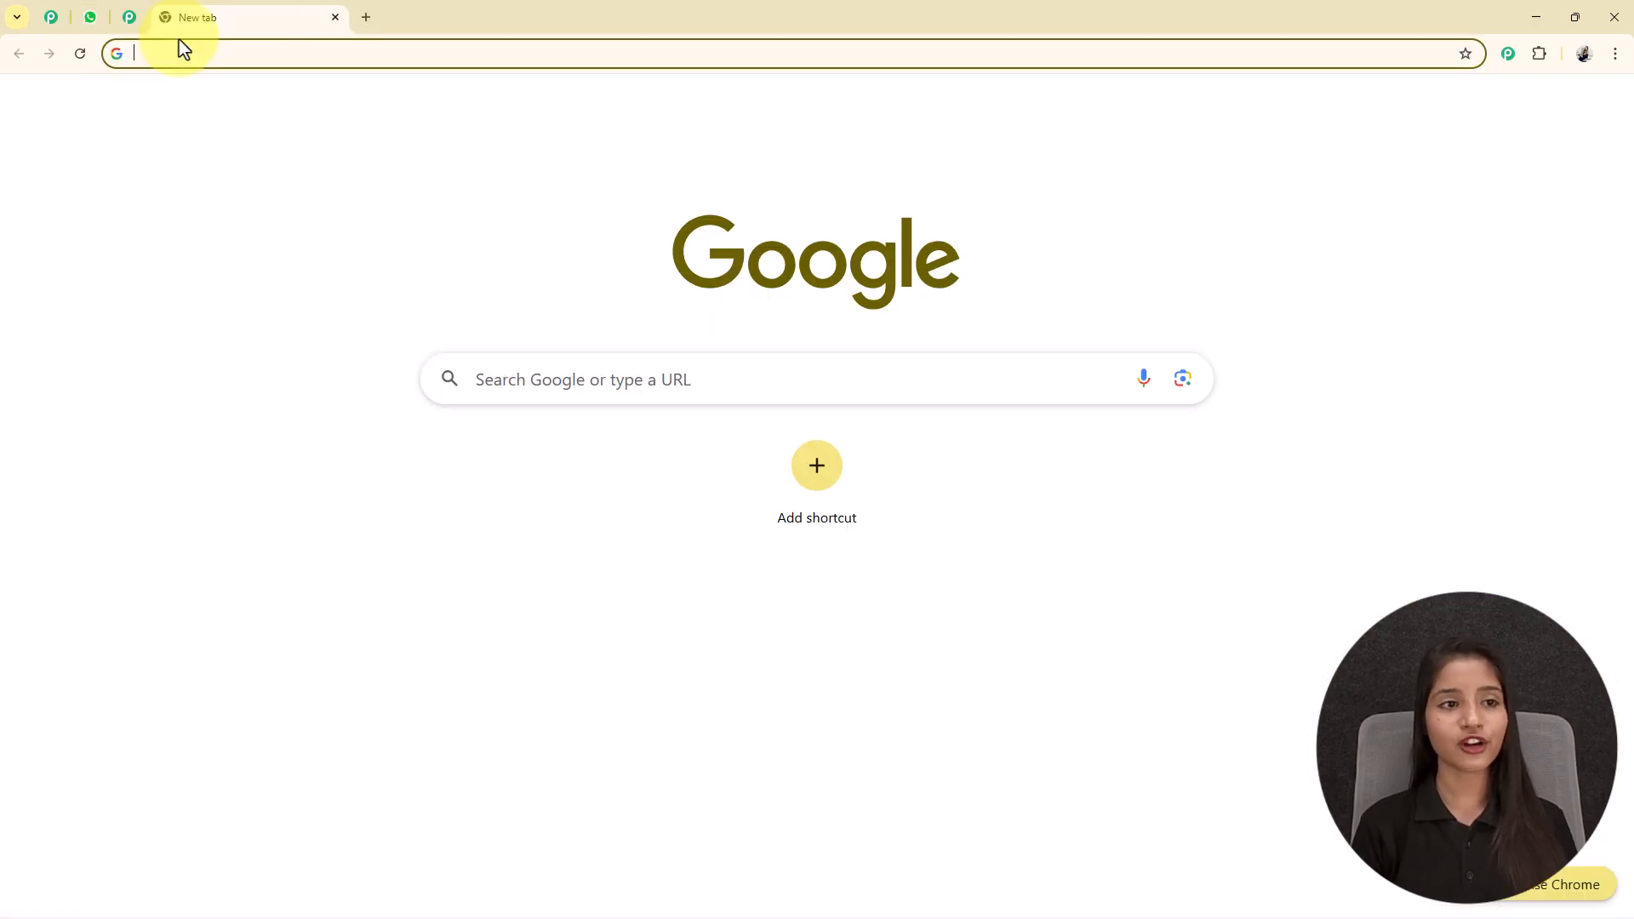
{"action": "type", "text": "pa"}
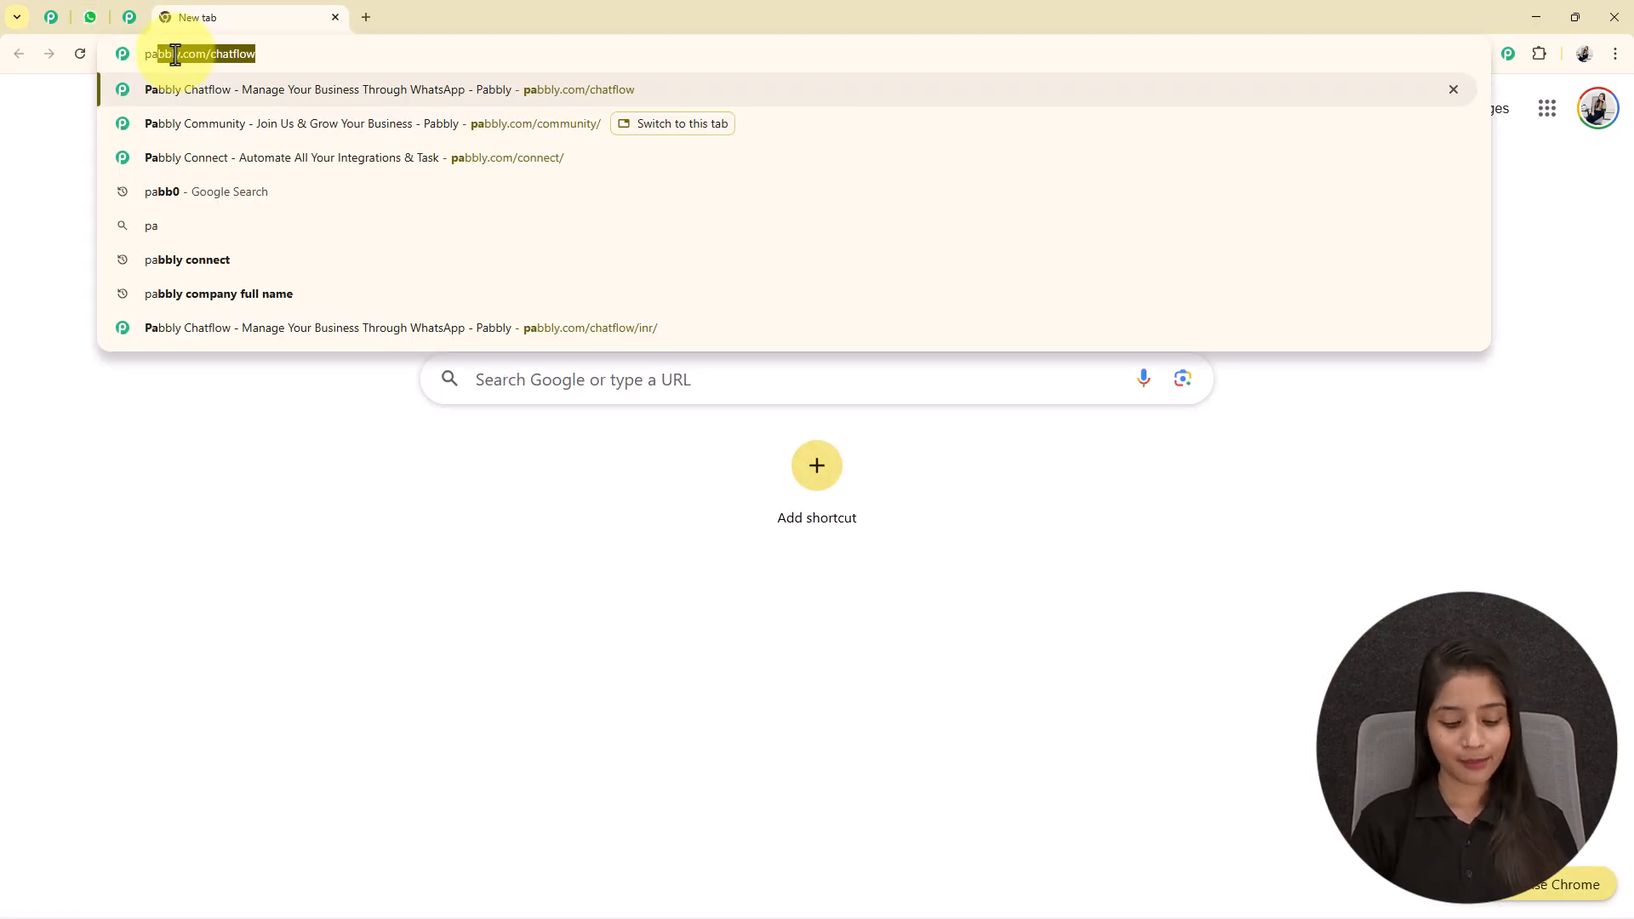
{"action": "key", "text": "Right"}
{"action": "key", "text": "Return"}
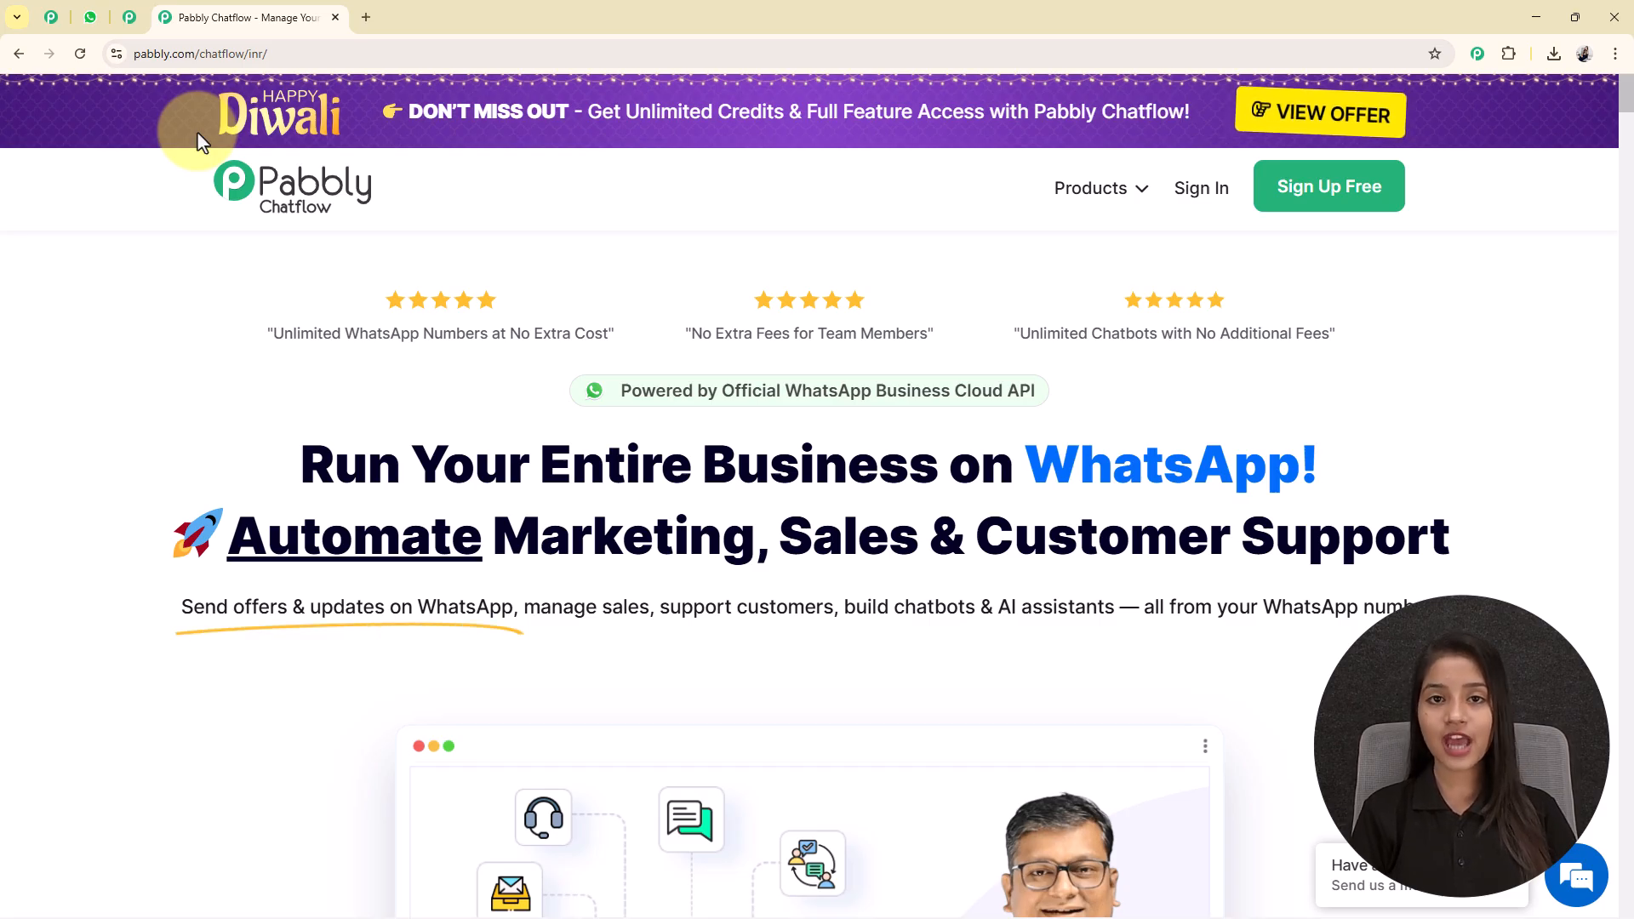
{"action": "mouse_move", "coordinate": [309, 42]}
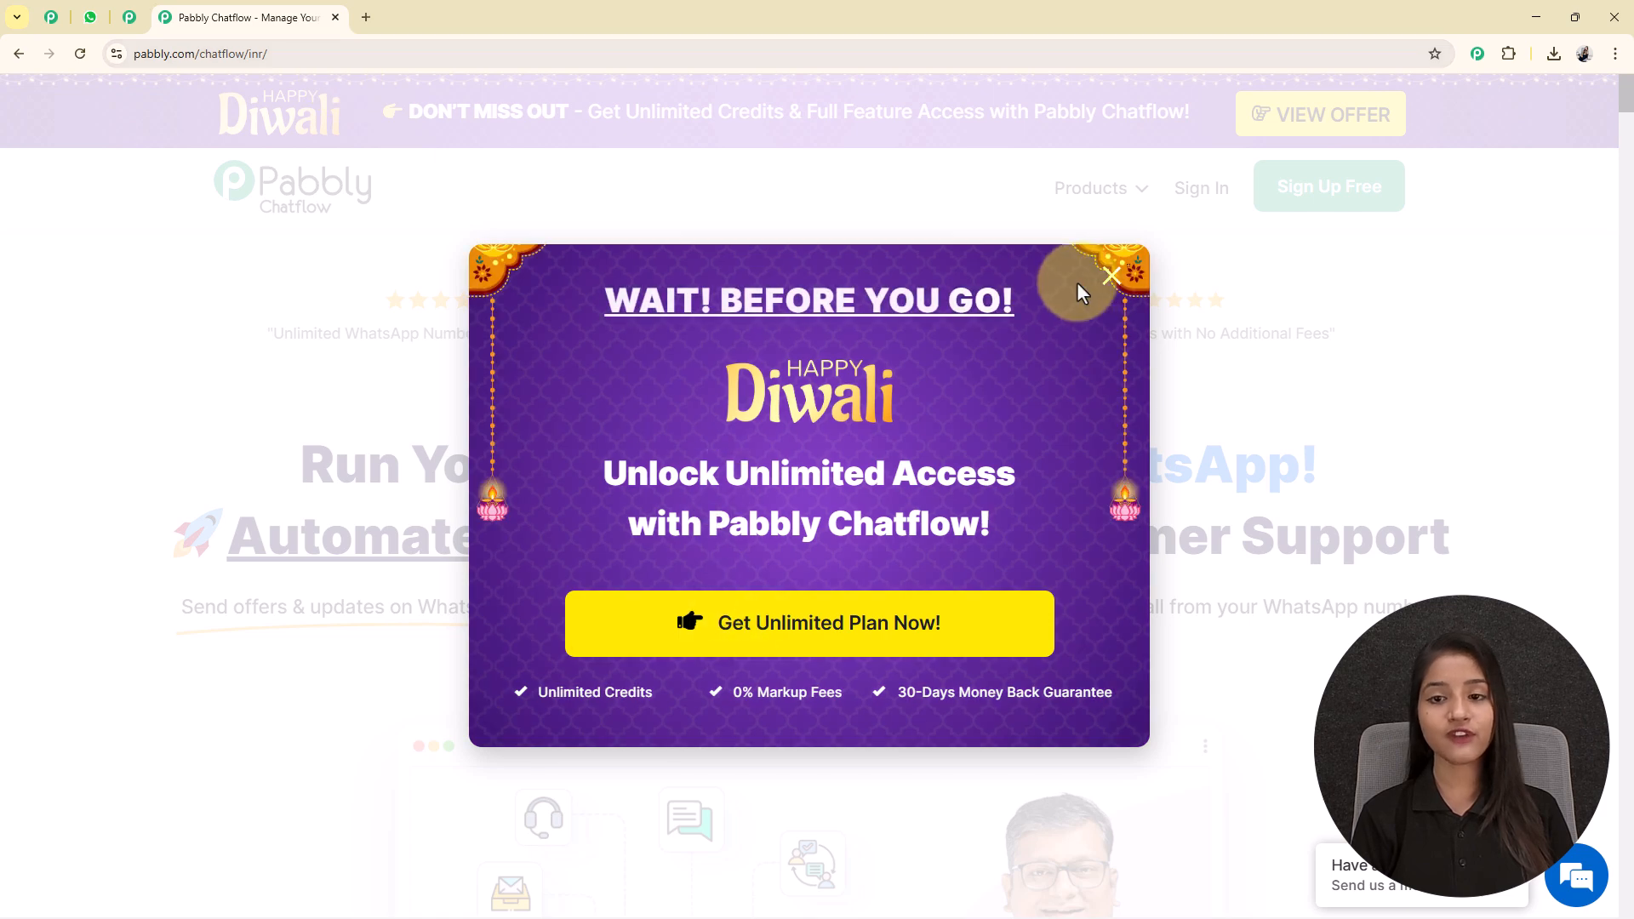
{"action": "left_click", "coordinate": [1112, 275]}
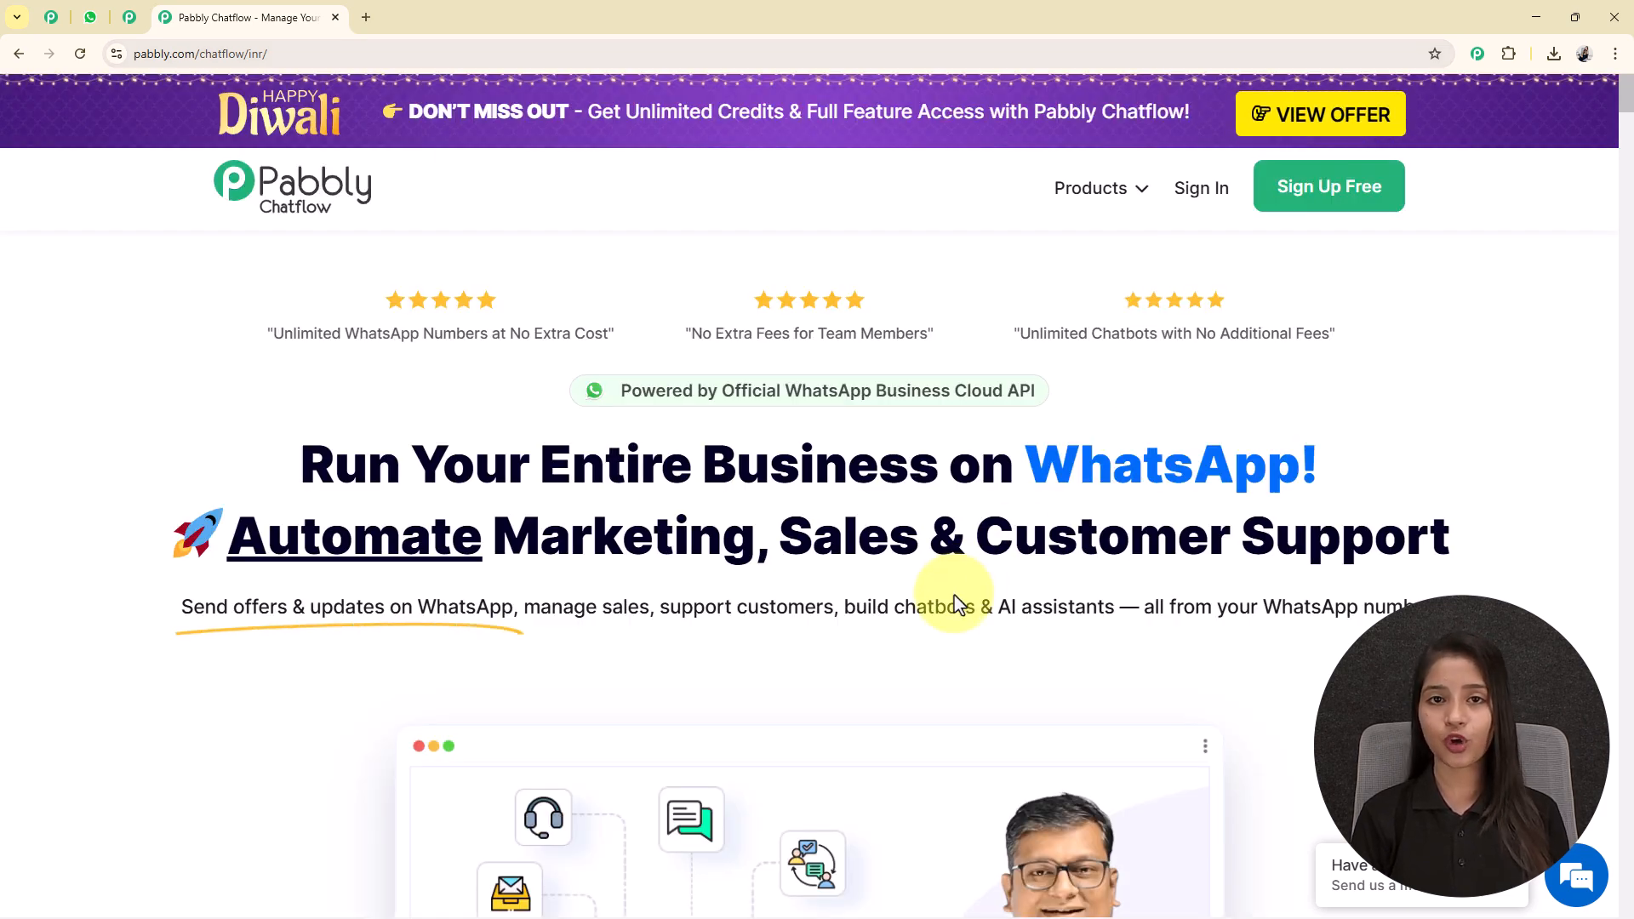
Look through the Pabbly Community page for its benefits, community posts and the option to join.
{"action": "left_click", "coordinate": [132, 12]}
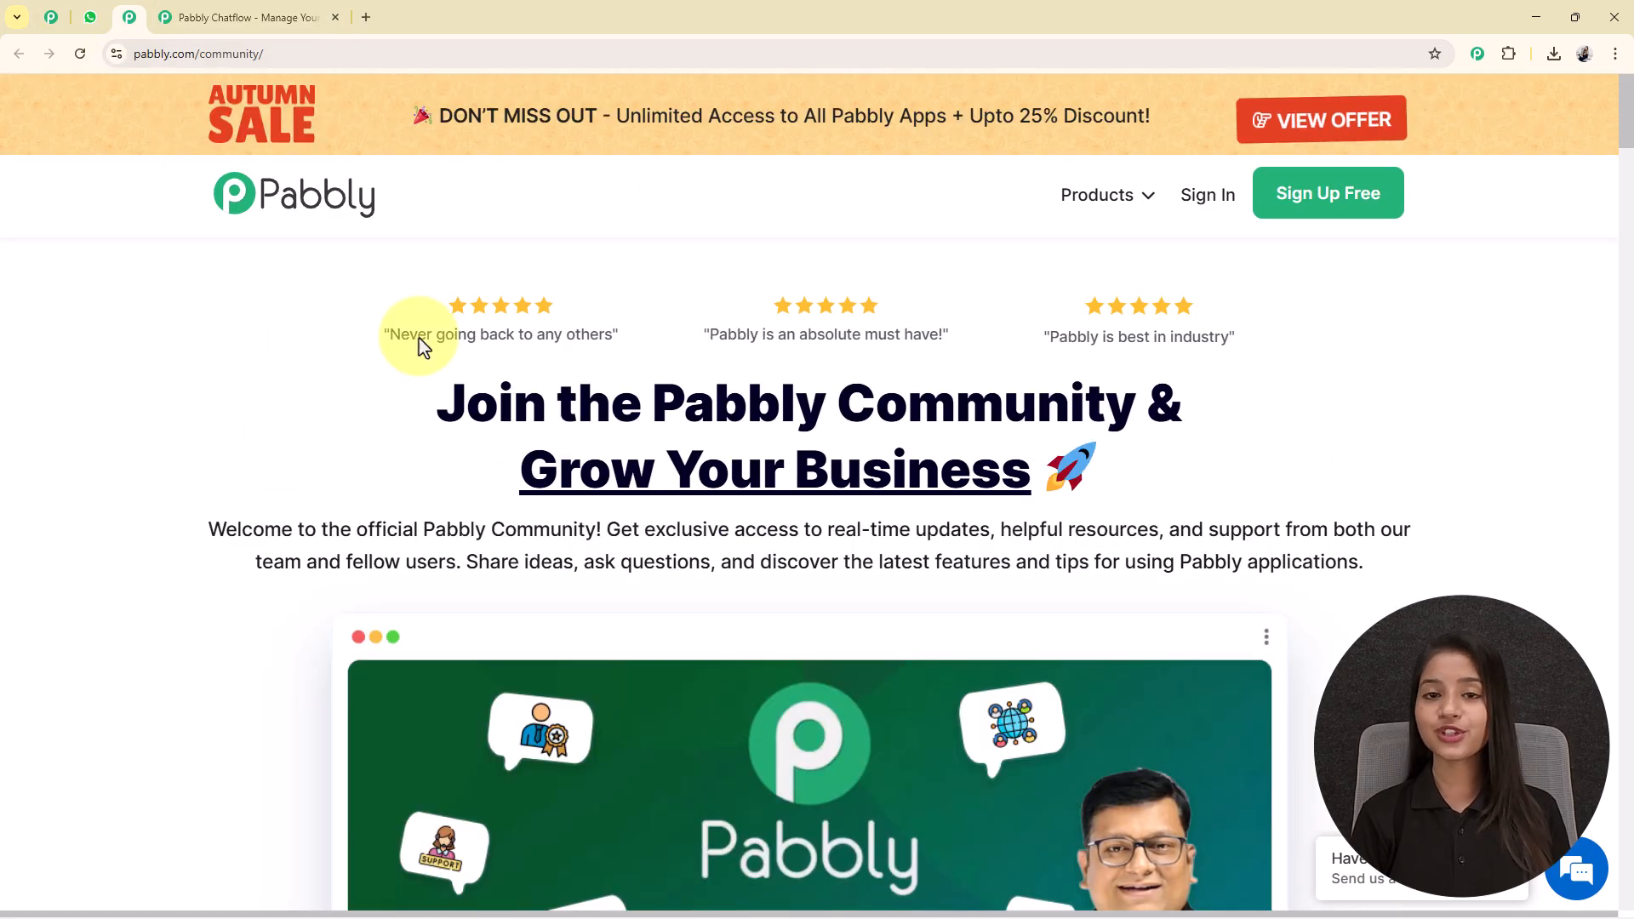
{"action": "scroll", "coordinate": [536, 404], "scroll_direction": "down", "scroll_amount": 3}
{"action": "scroll", "coordinate": [778, 487], "scroll_direction": "down", "scroll_amount": 2}
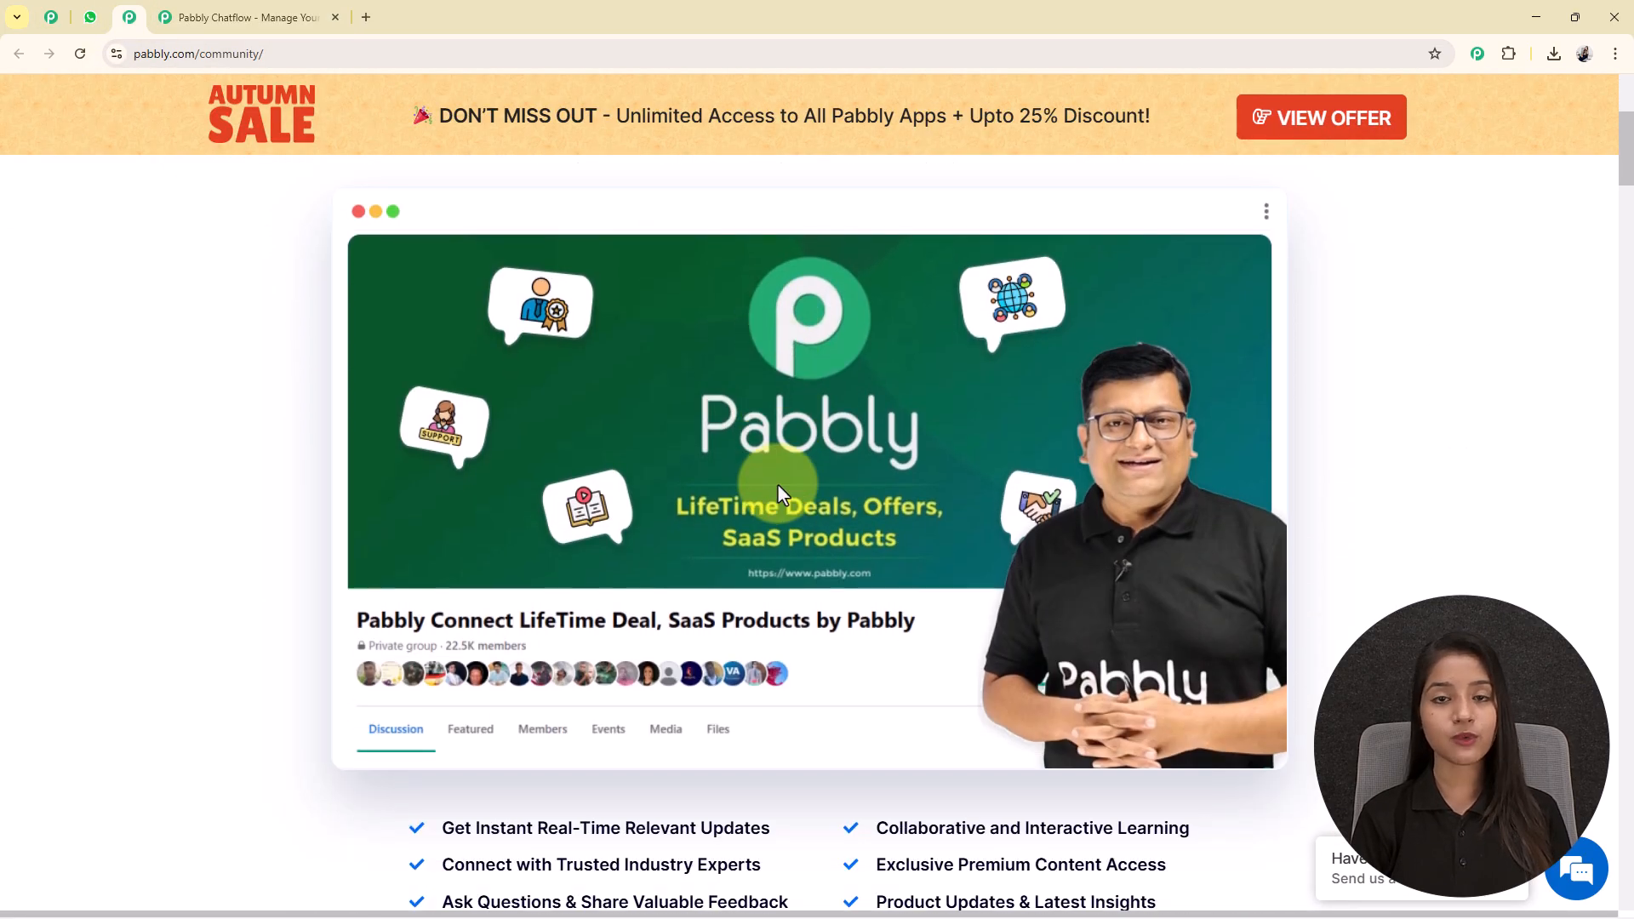
{"action": "scroll", "coordinate": [778, 487], "scroll_direction": "down", "scroll_amount": 4}
{"action": "scroll", "coordinate": [778, 489], "scroll_direction": "down", "scroll_amount": 9}
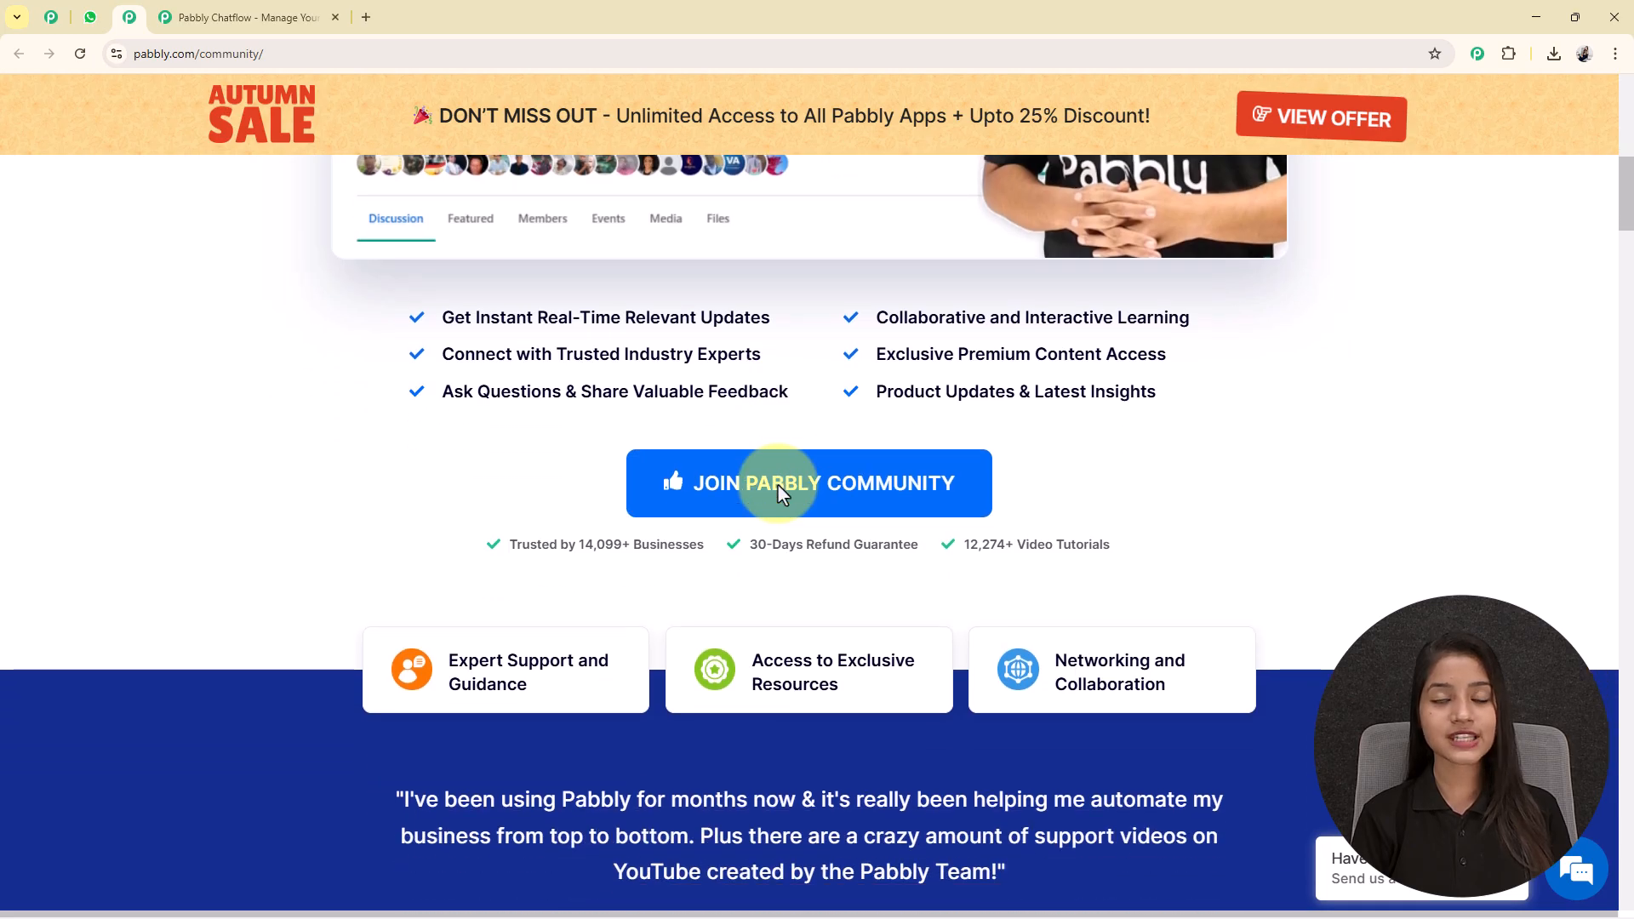
{"action": "scroll", "coordinate": [778, 487], "scroll_direction": "down", "scroll_amount": 9}
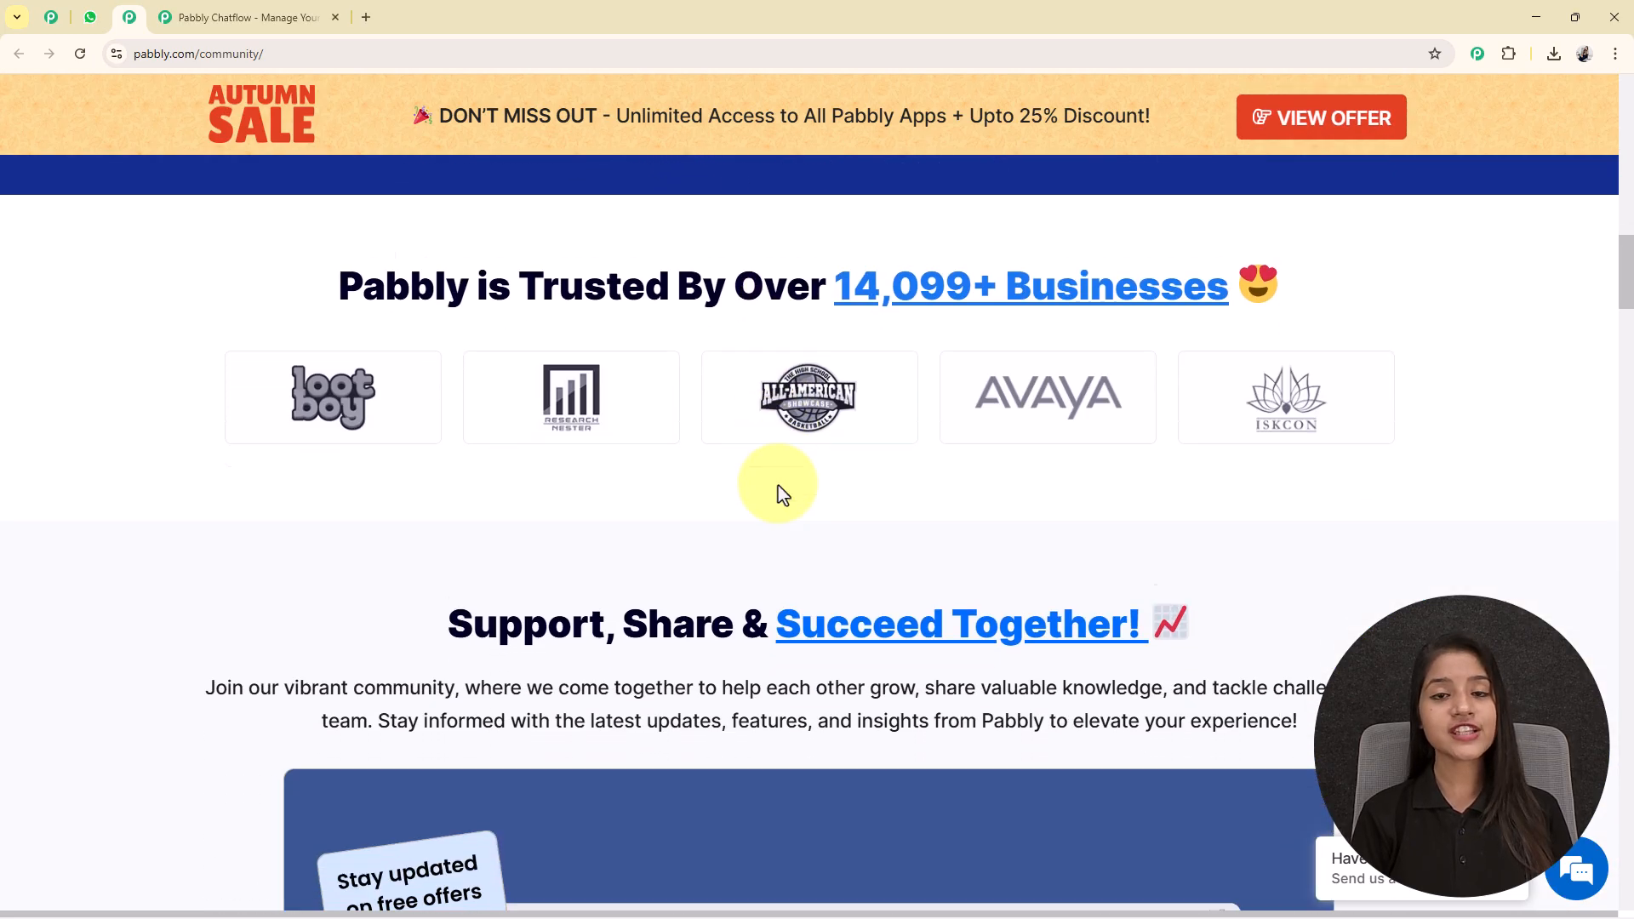
{"action": "scroll", "coordinate": [784, 494], "scroll_direction": "down", "scroll_amount": 5}
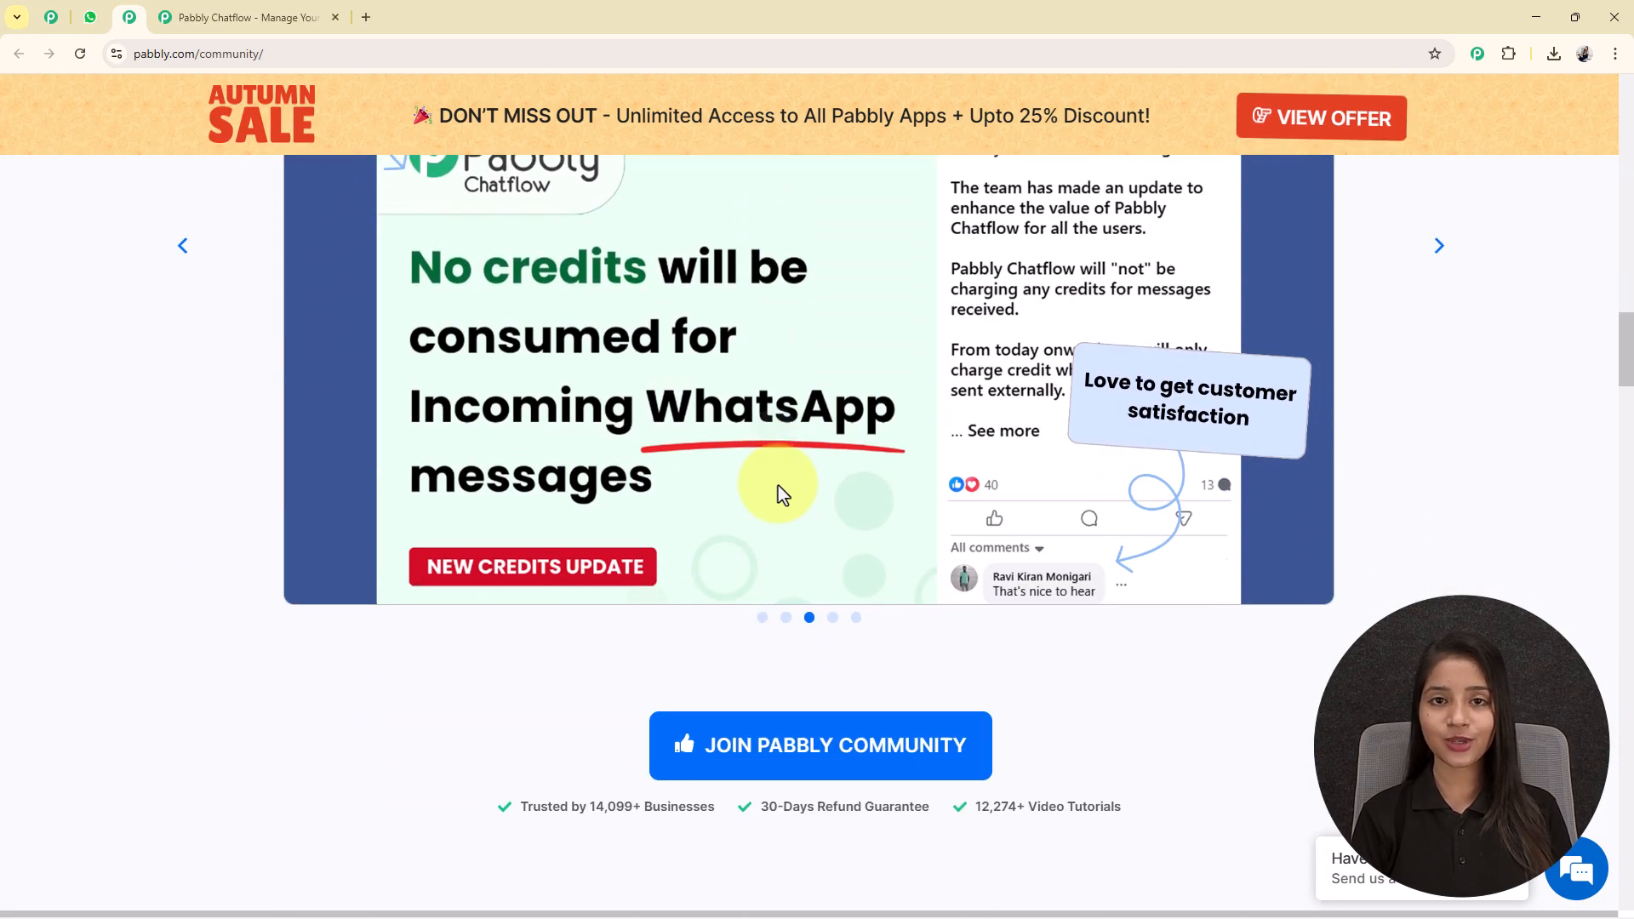
{"action": "scroll", "coordinate": [782, 492], "scroll_direction": "down", "scroll_amount": 9}
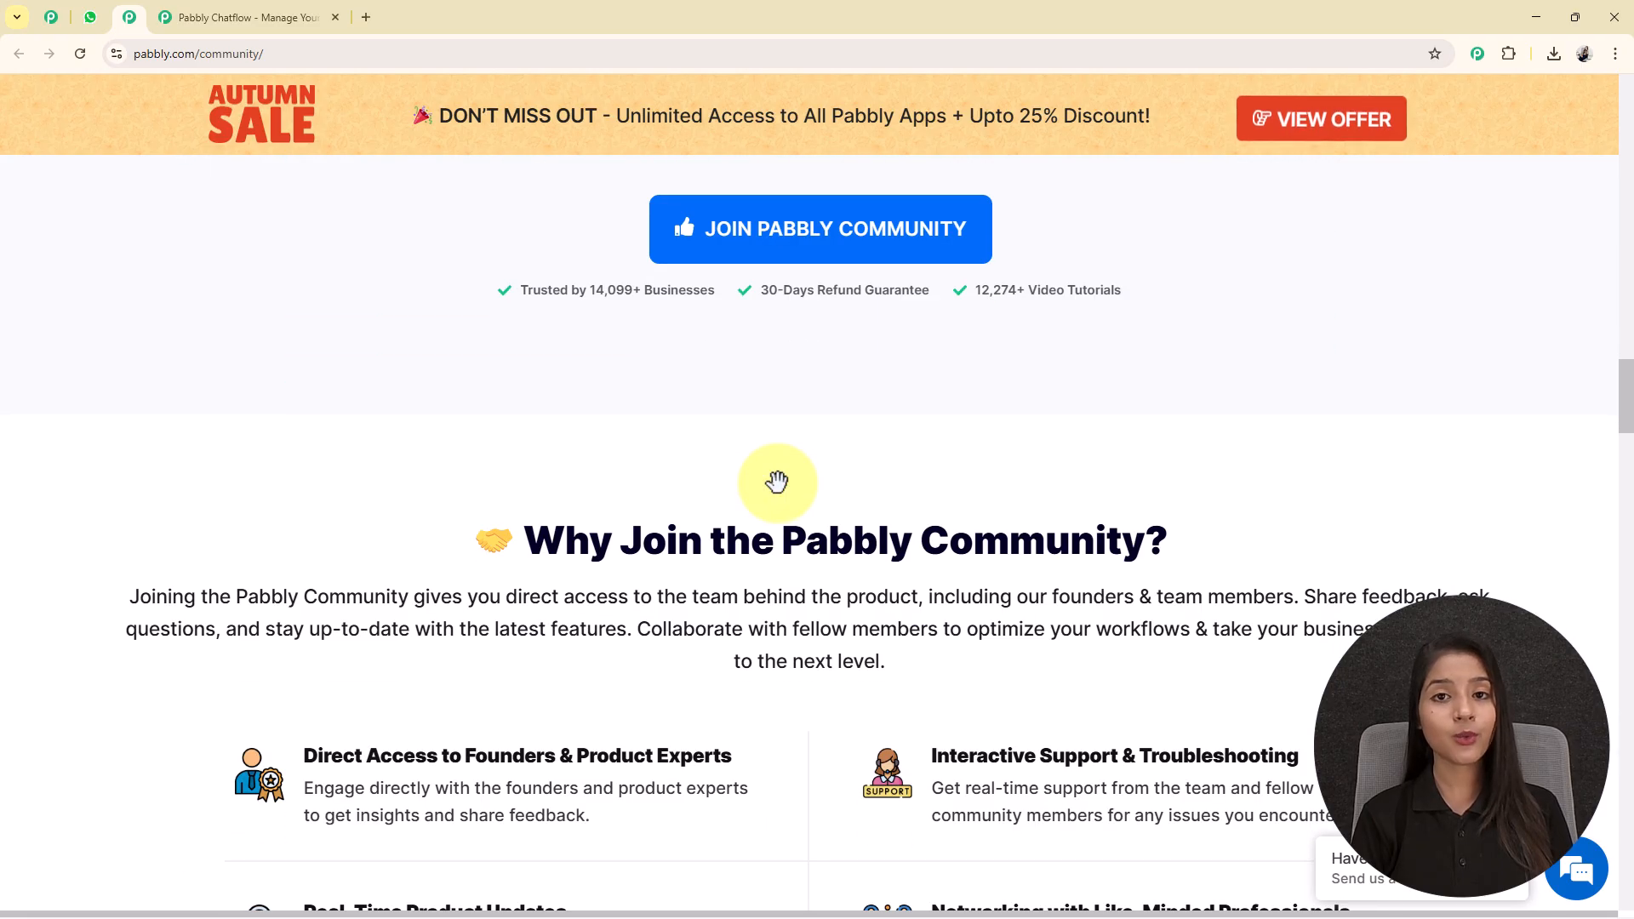
{"action": "scroll", "coordinate": [782, 492], "scroll_direction": "up", "scroll_amount": 4}
{"action": "scroll", "coordinate": [779, 494], "scroll_direction": "up", "scroll_amount": 20}
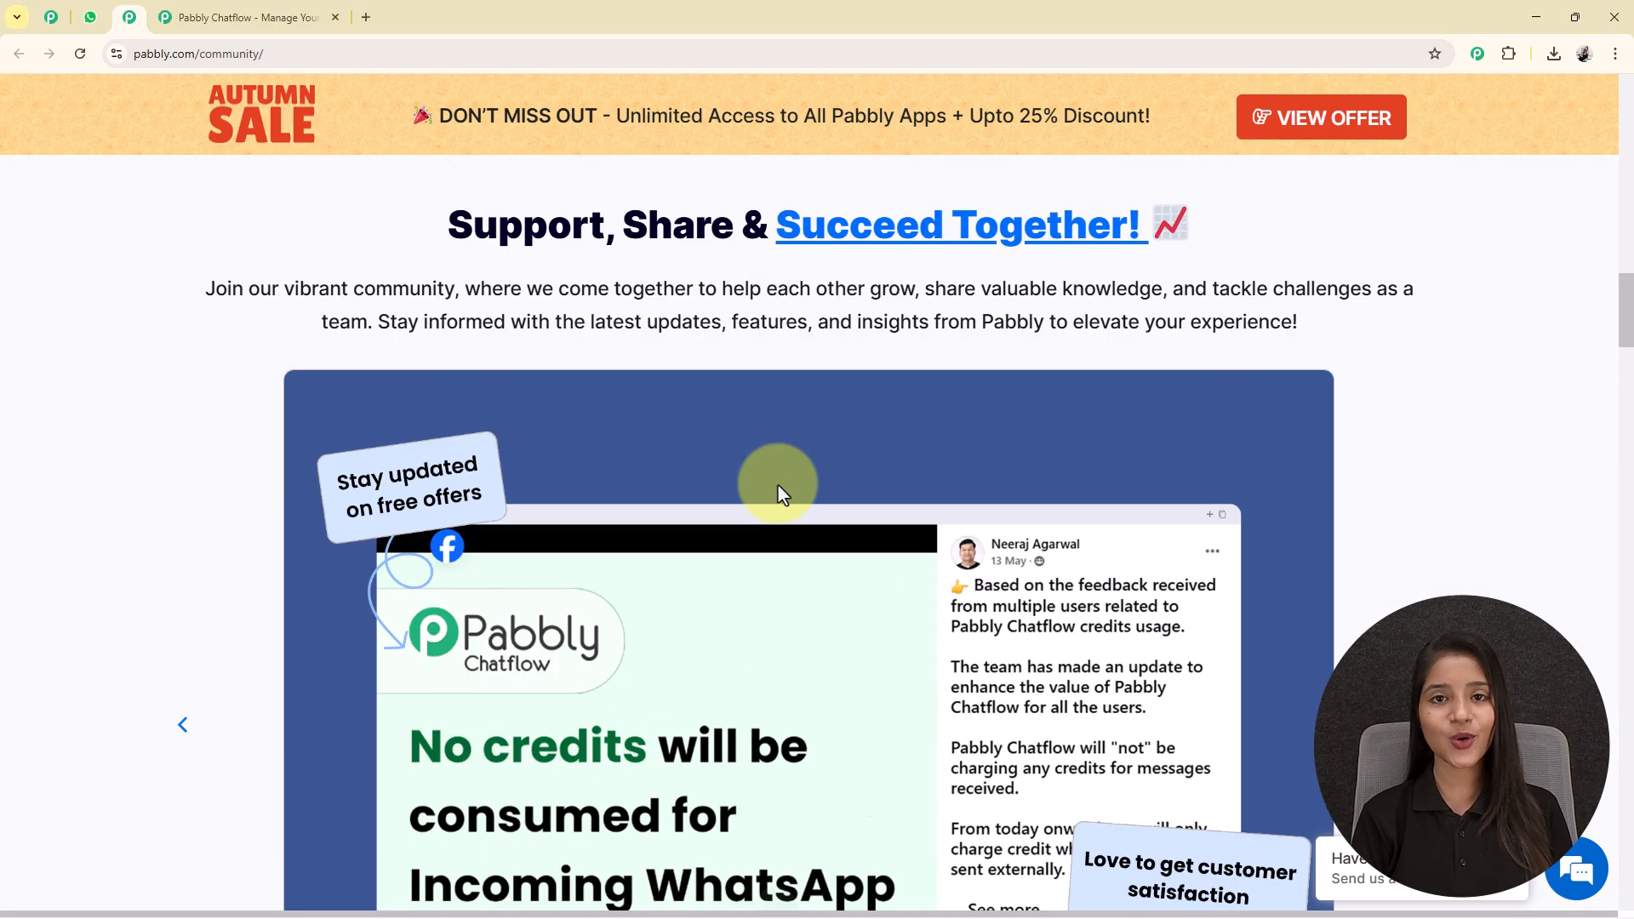
{"action": "scroll", "coordinate": [781, 492], "scroll_direction": "up", "scroll_amount": 6}
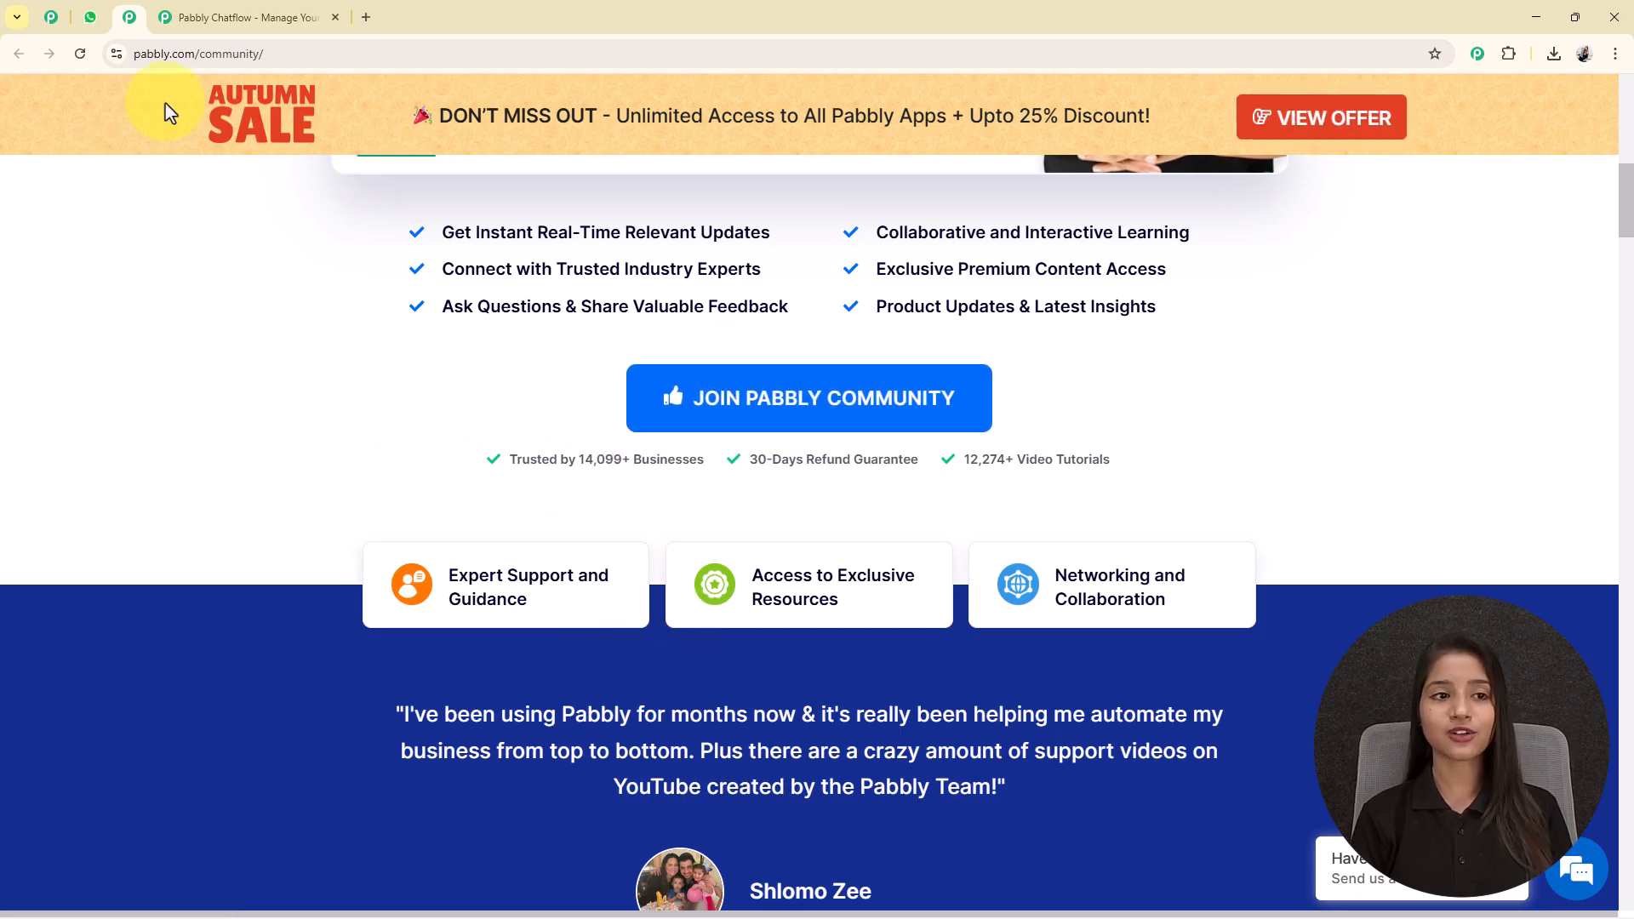
Return to the Pabbly Chatflow website, sign in and access the Pabbly Chatflow app from the list of Pabbly apps.
{"action": "left_click", "coordinate": [244, 19]}
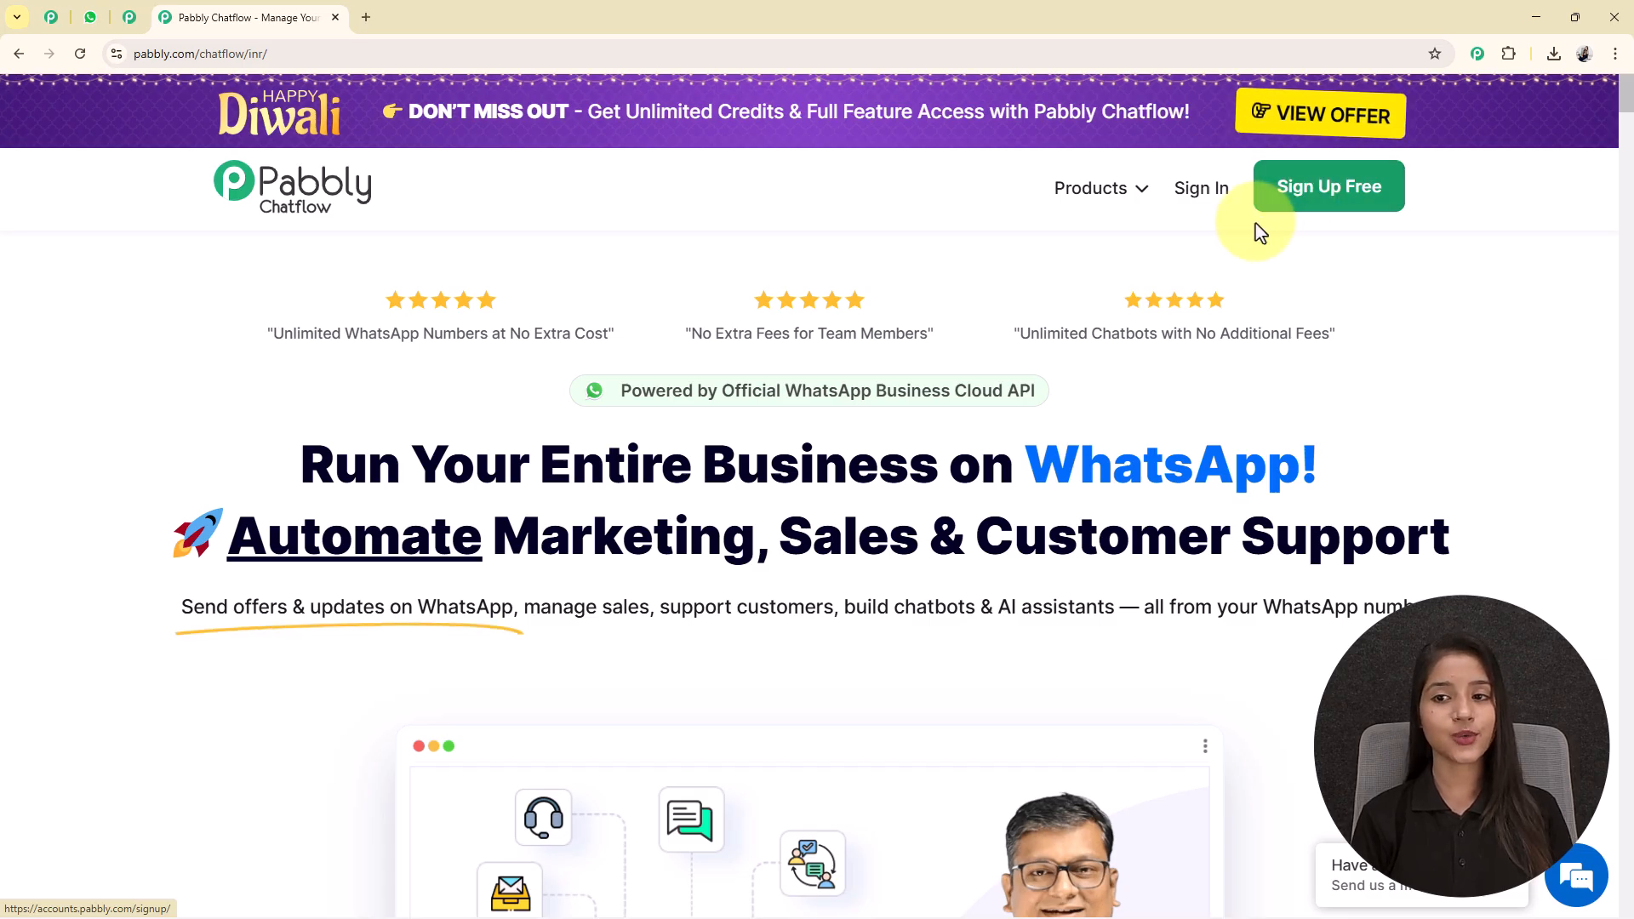
{"action": "left_click", "coordinate": [1201, 189]}
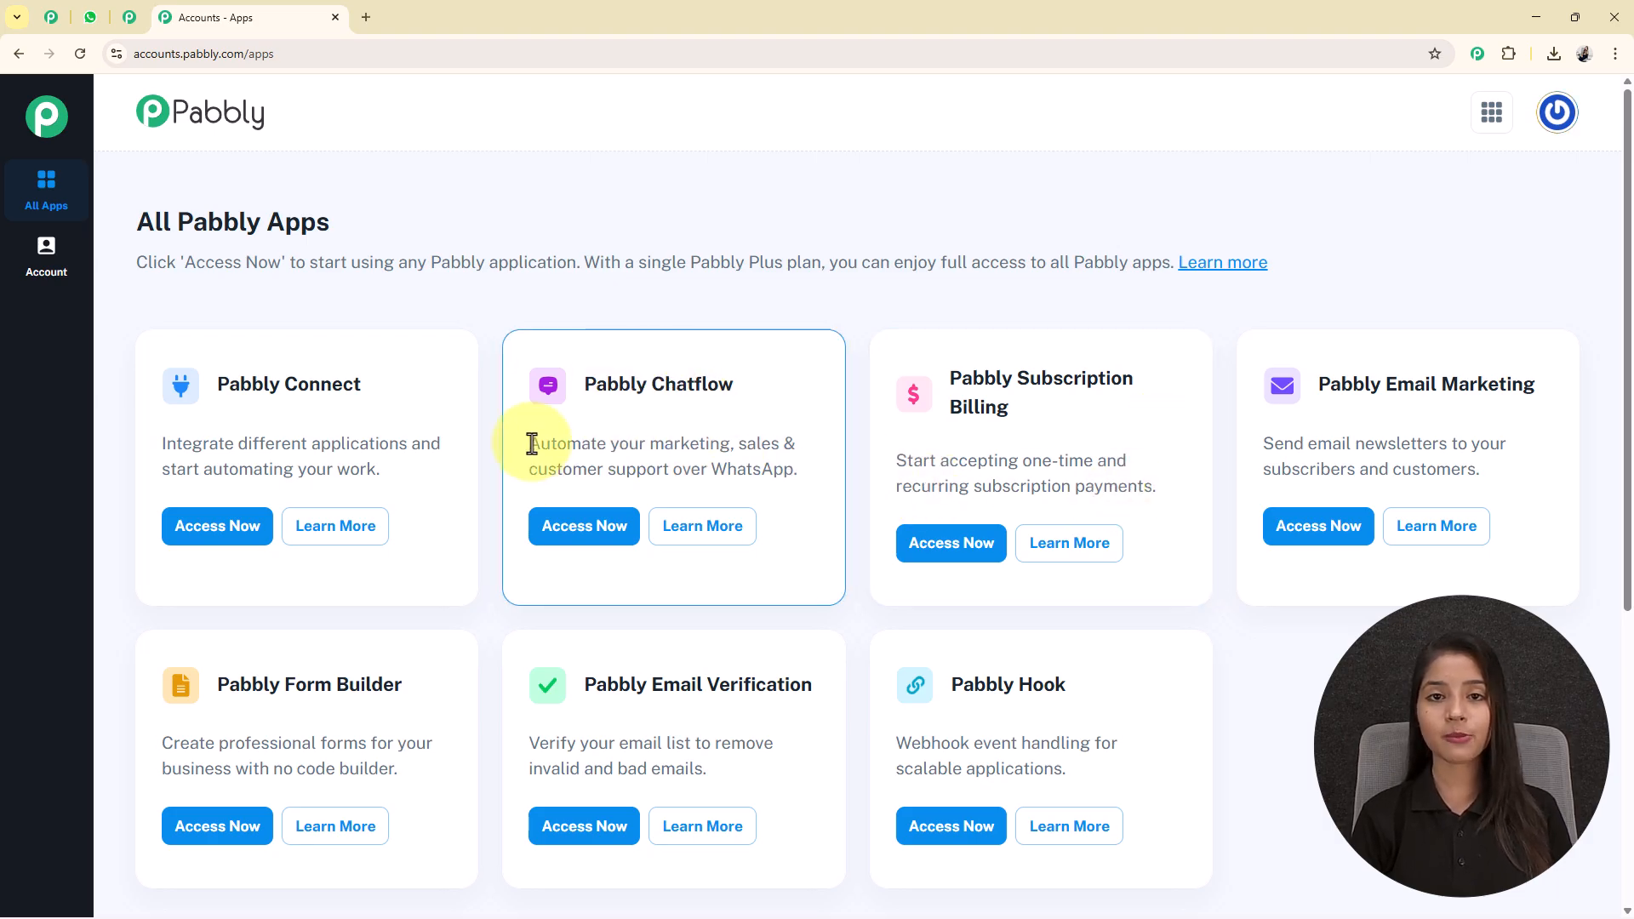
{"action": "left_click", "coordinate": [566, 536]}
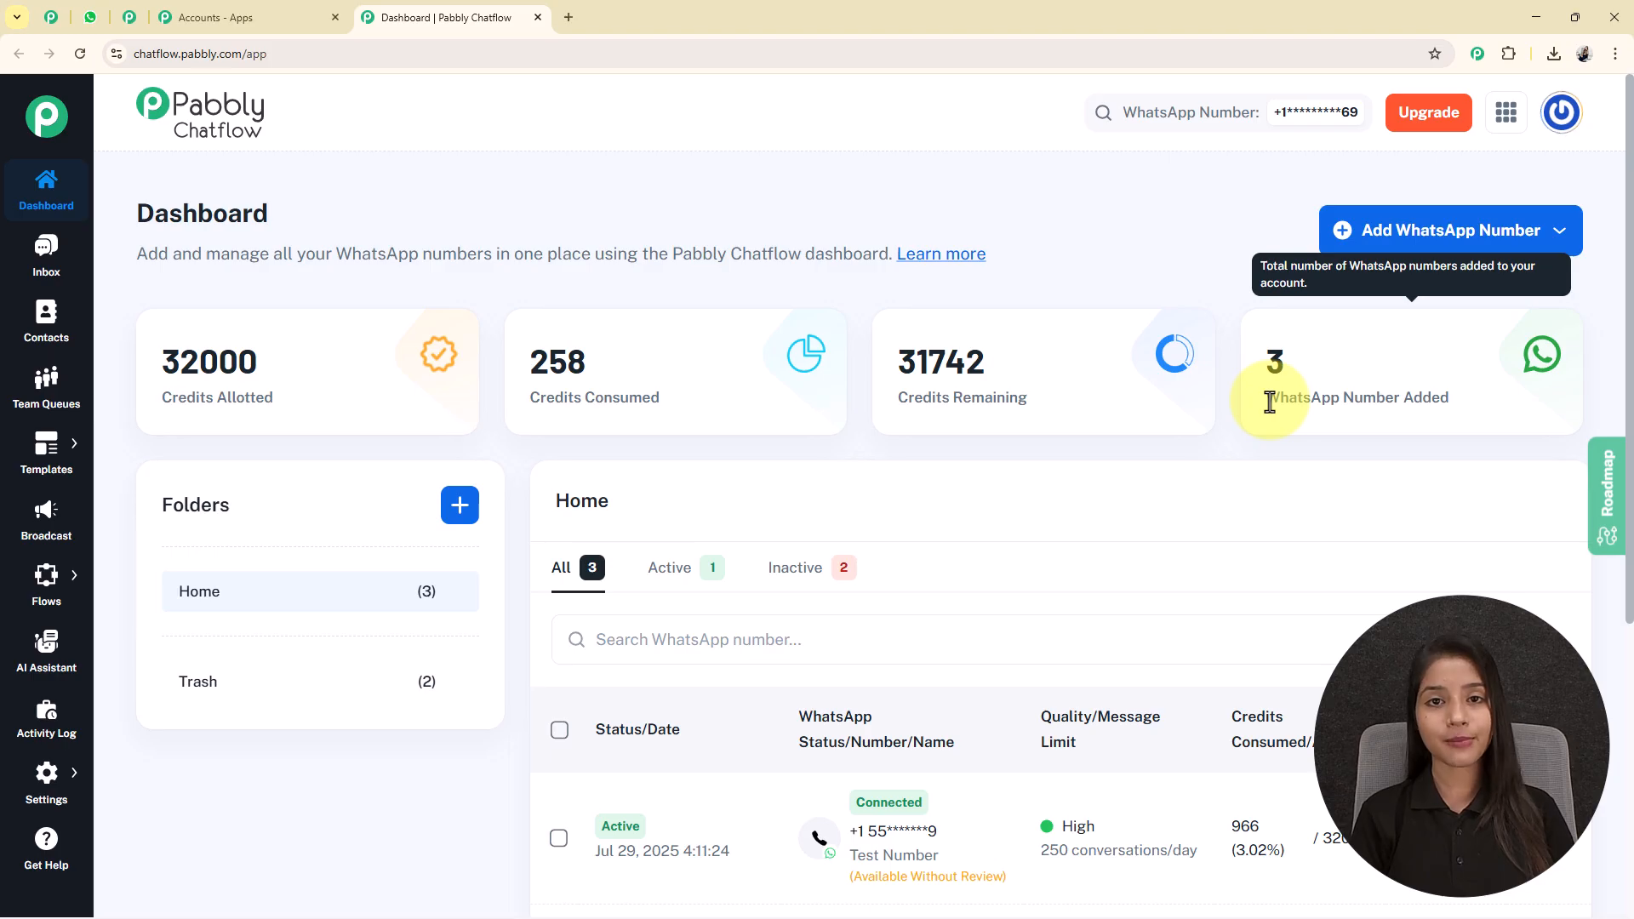
Examine the options for adding a WhatsApp number and the folder creation form on the dashboard without changing anything.
{"action": "left_click", "coordinate": [1442, 230]}
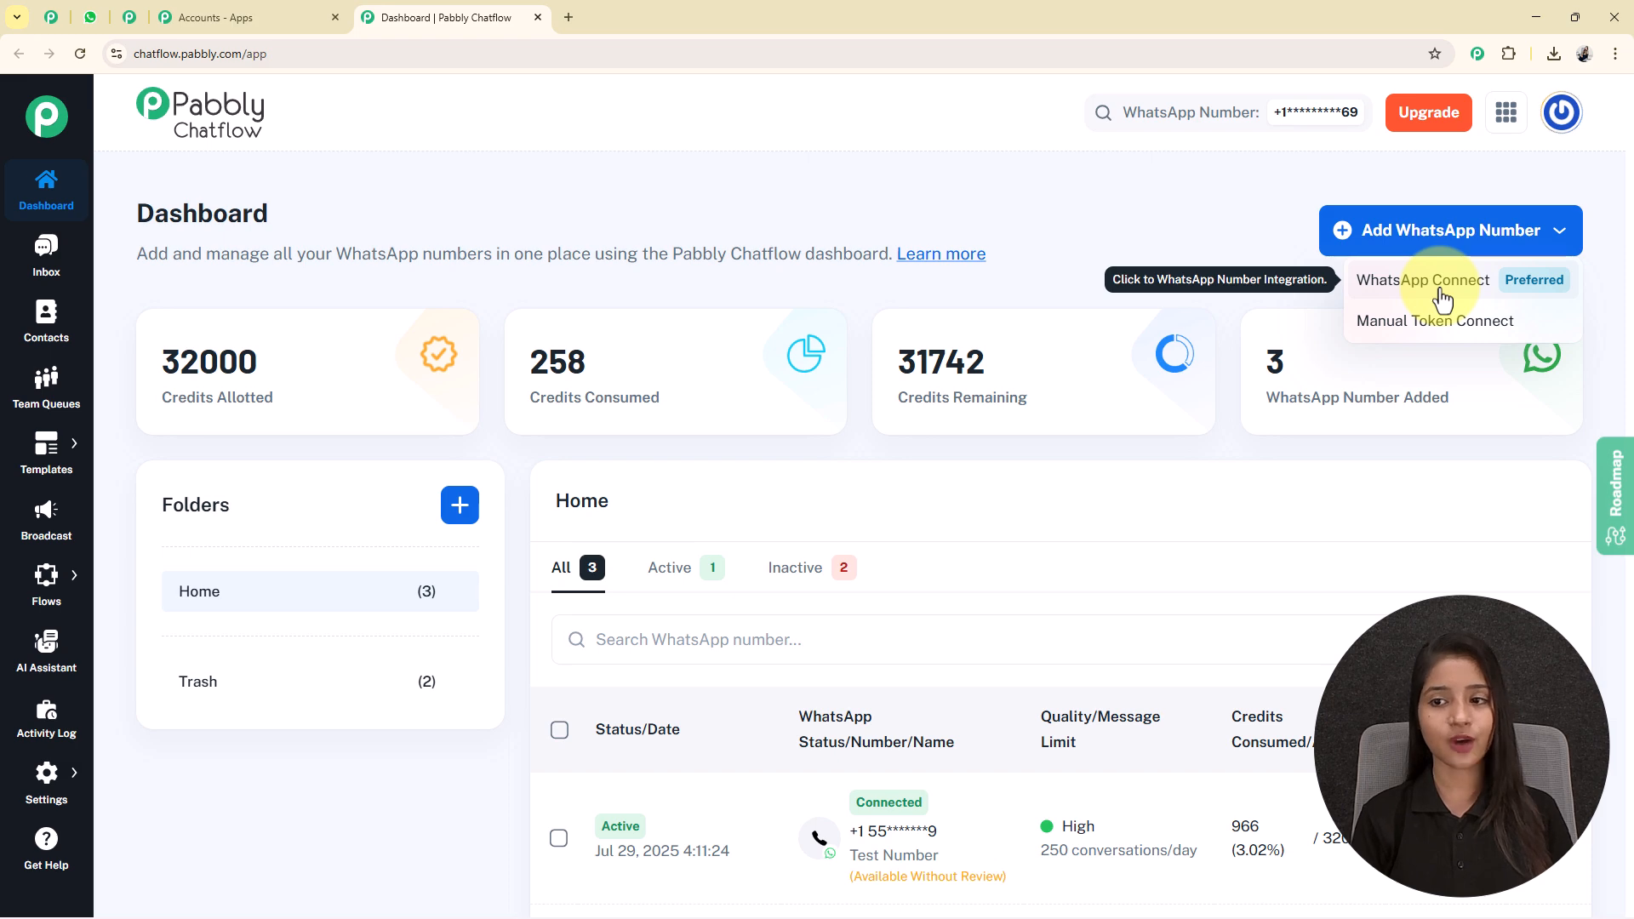
{"action": "left_click", "coordinate": [1156, 281]}
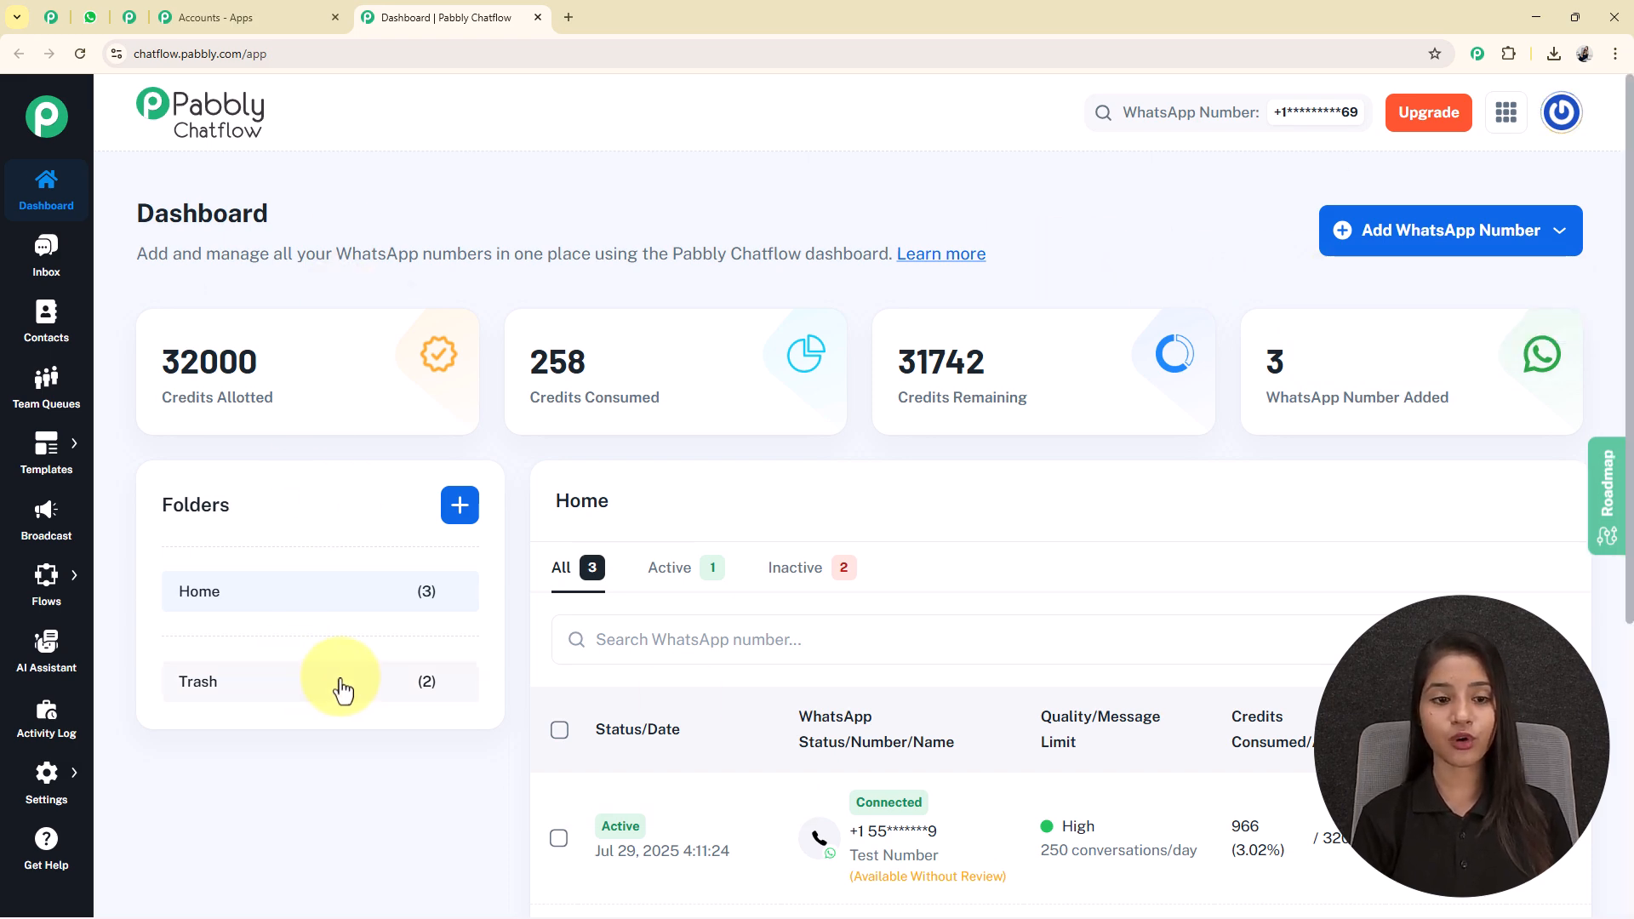
{"action": "left_click", "coordinate": [461, 507]}
{"action": "left_click", "coordinate": [560, 469]}
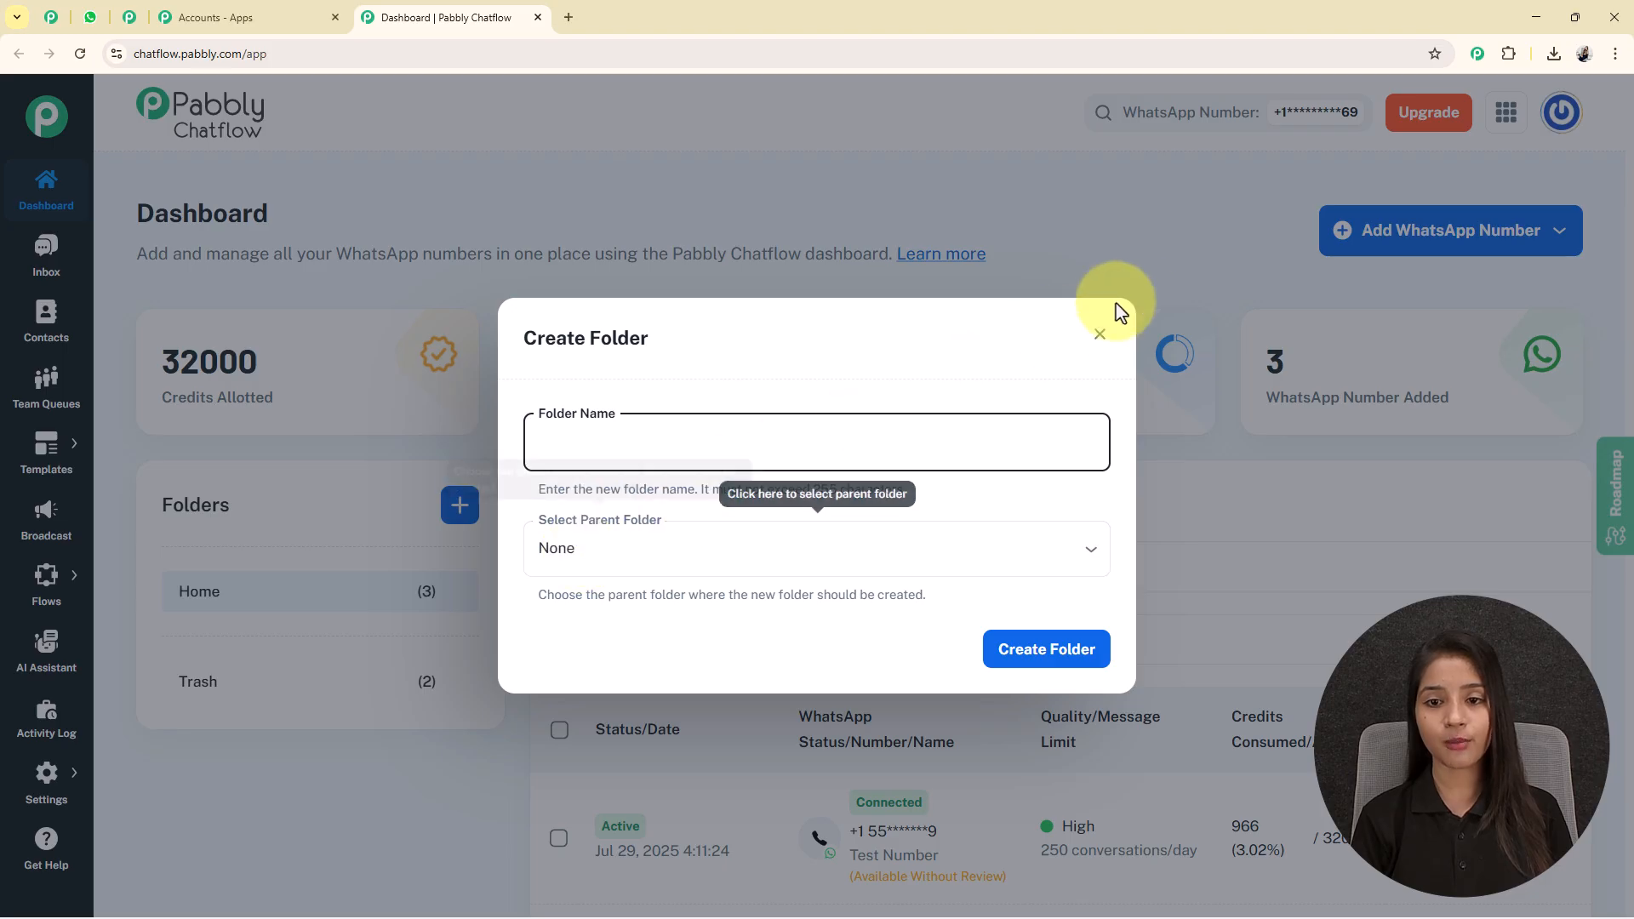
{"action": "left_click", "coordinate": [1100, 335]}
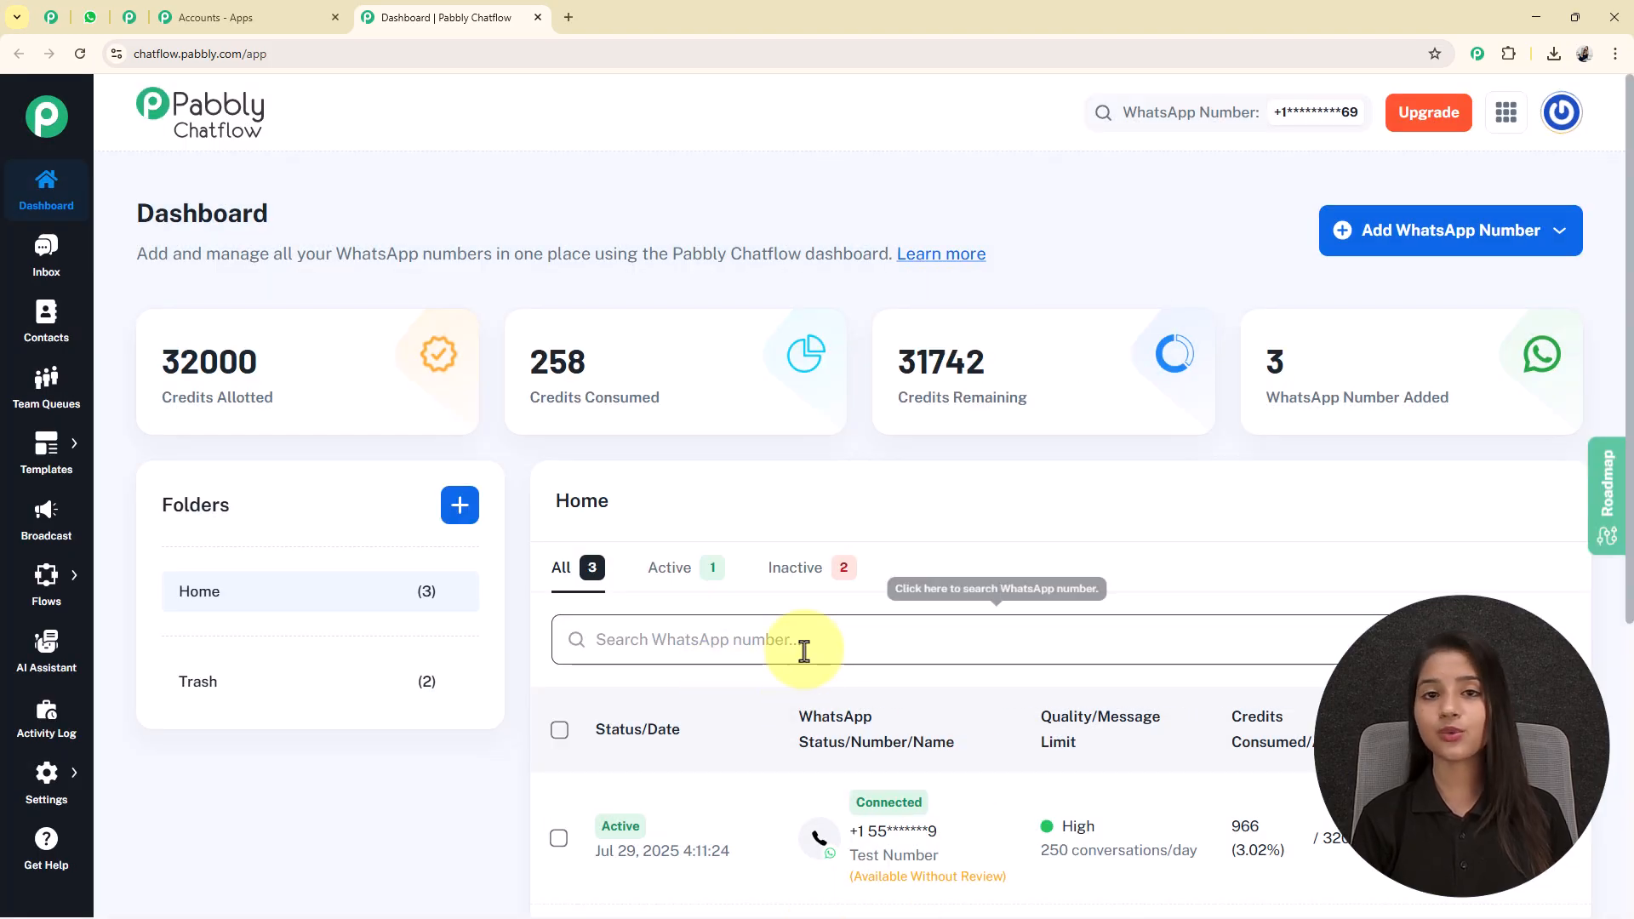
Go to the Flow Builder from the dashboard and add a new flow.
{"action": "scroll", "coordinate": [805, 651], "scroll_direction": "down", "scroll_amount": 3}
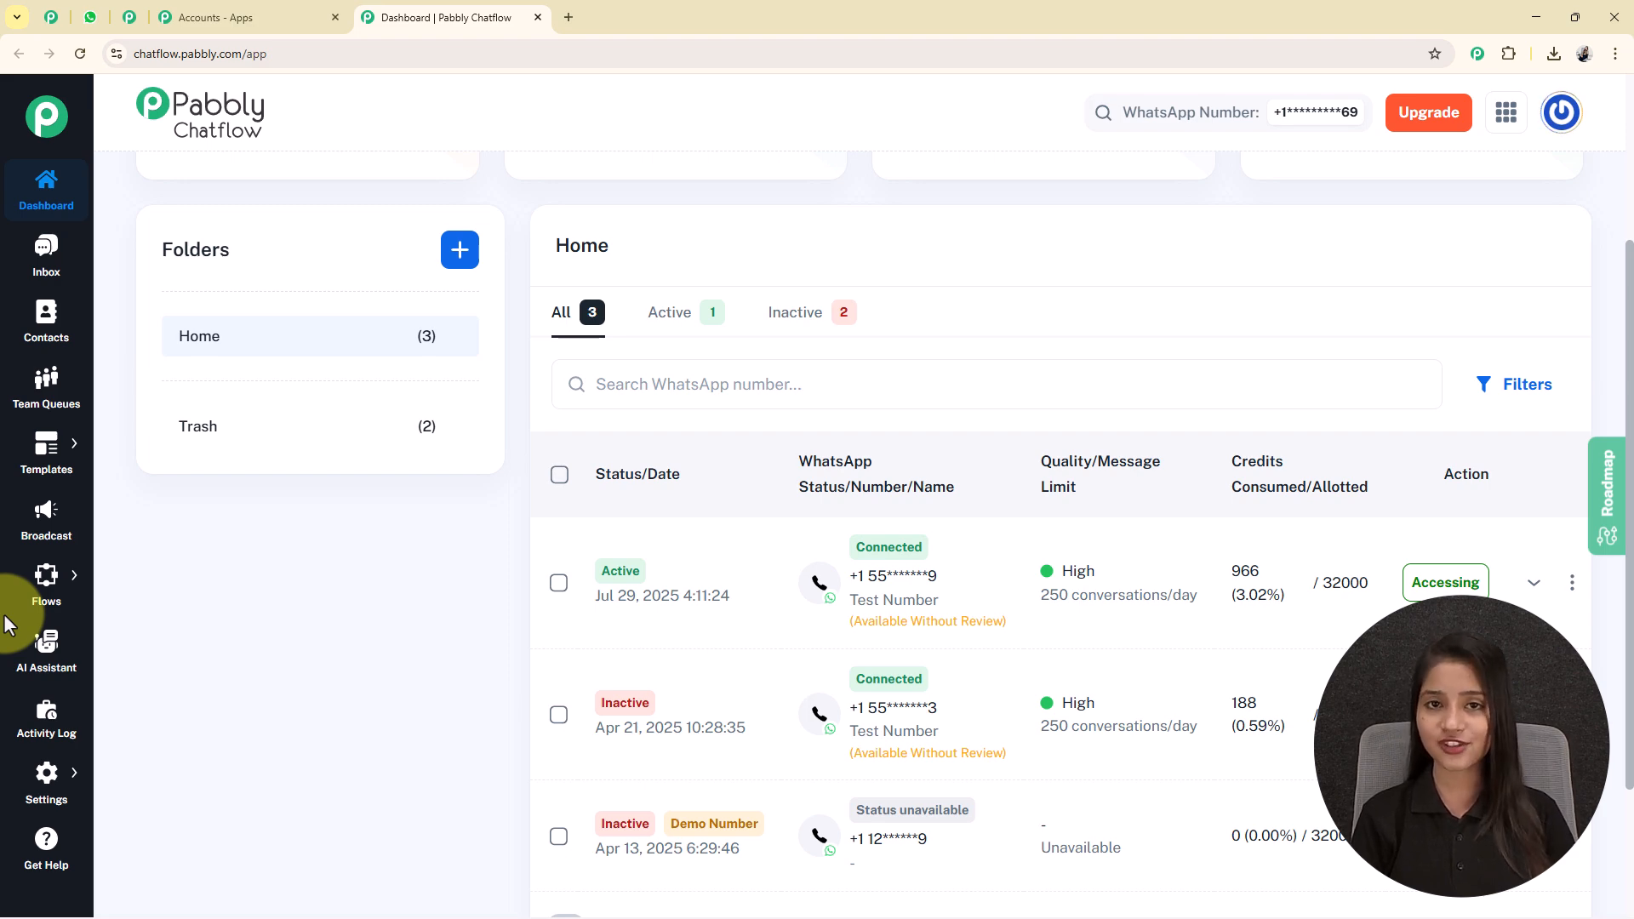
{"action": "scroll", "coordinate": [576, 628], "scroll_direction": "up", "scroll_amount": 3}
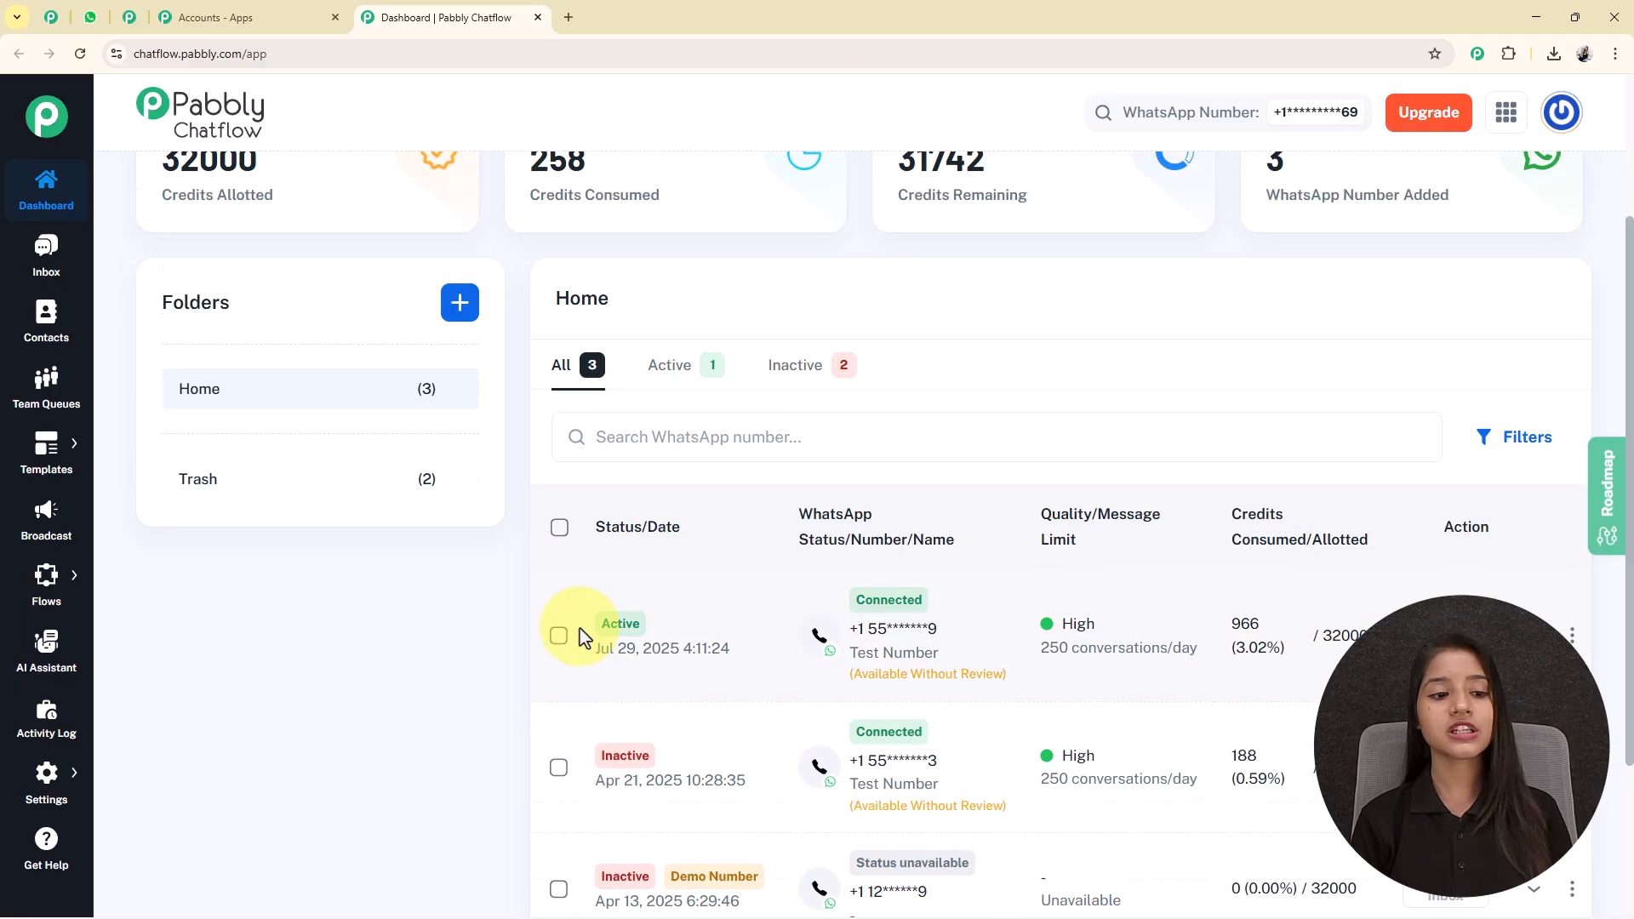
{"action": "mouse_move", "coordinate": [47, 579]}
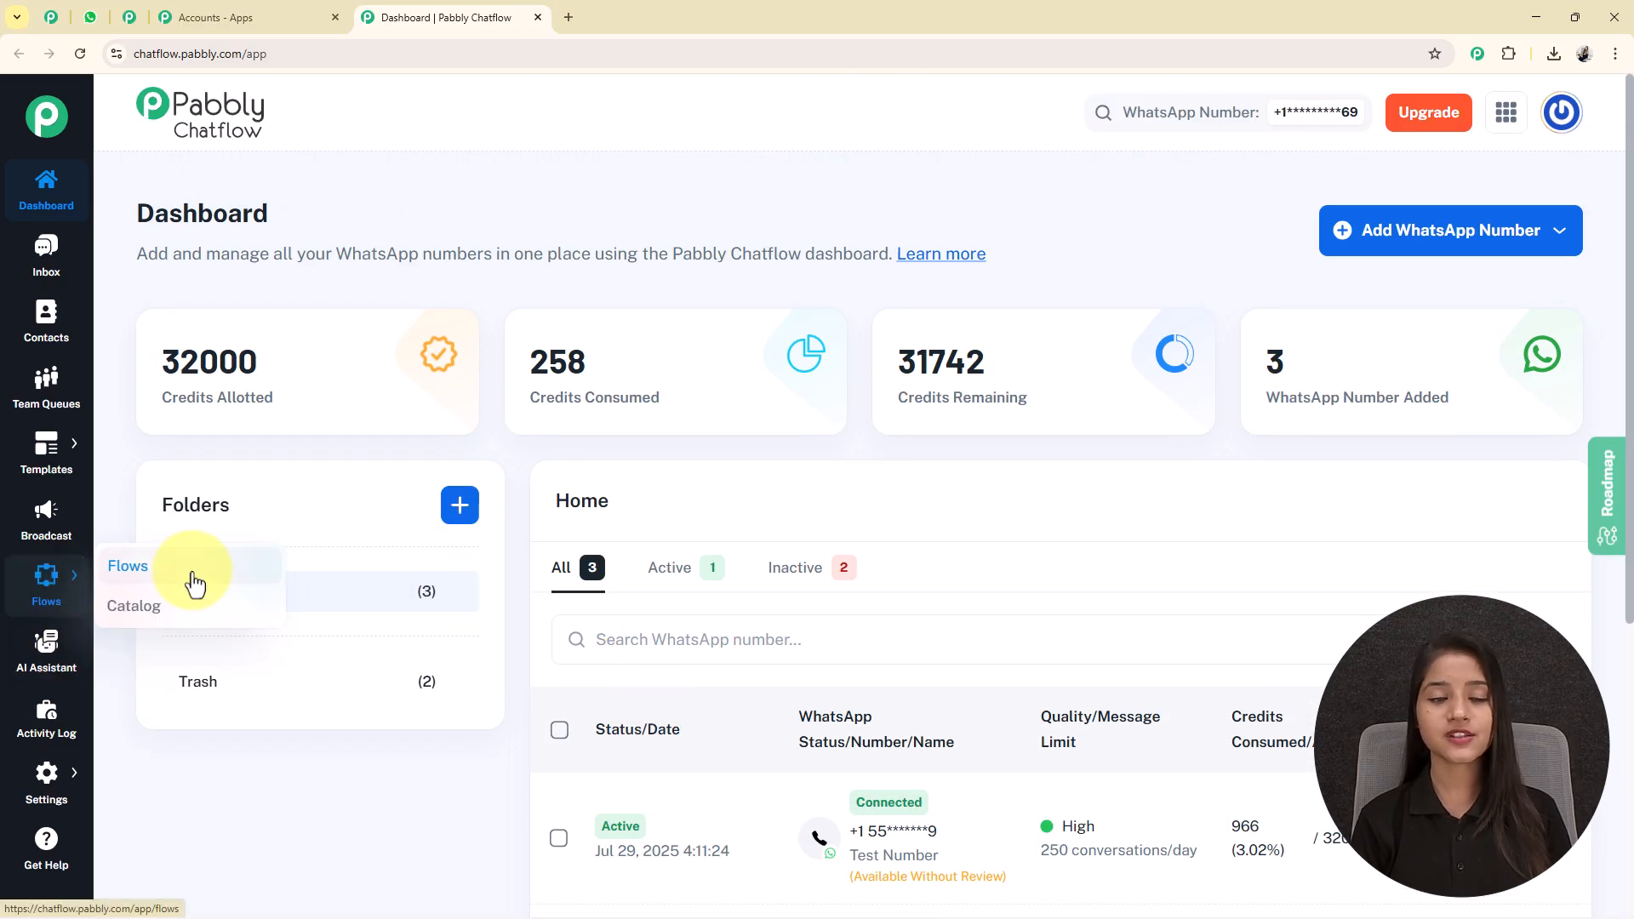
{"action": "left_click", "coordinate": [128, 566]}
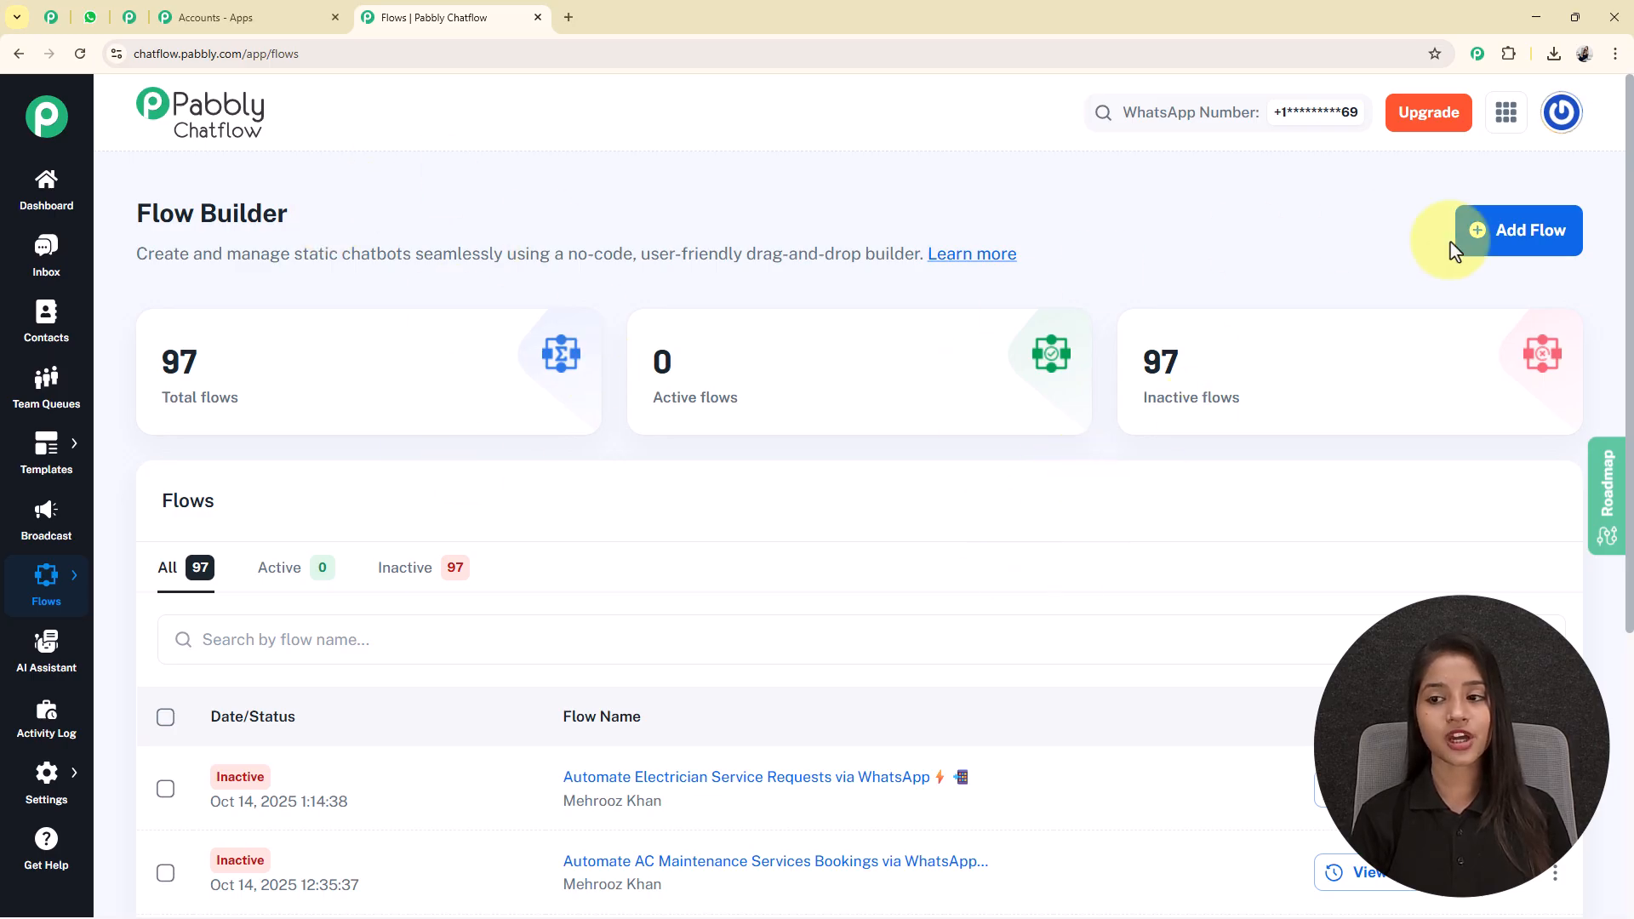
{"action": "left_click", "coordinate": [1548, 247]}
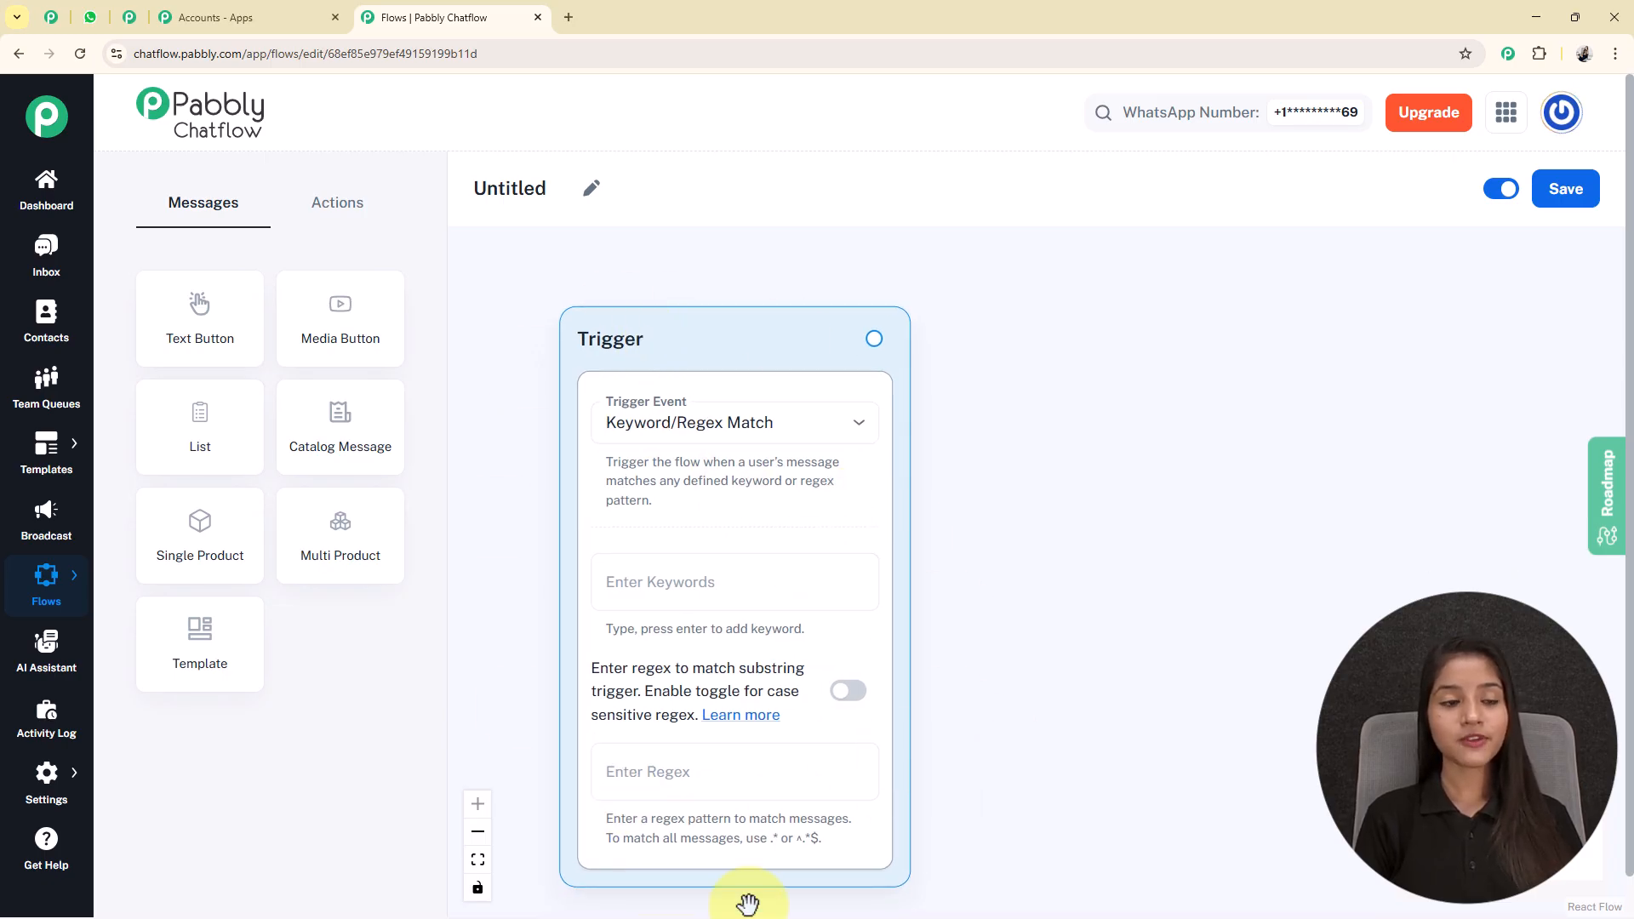
Rename the untitled flow as "Automate Car Service Appointments on WhatsApp in 10 Minutes" with car and wrench emojis at the end.
{"action": "left_click", "coordinate": [610, 196]}
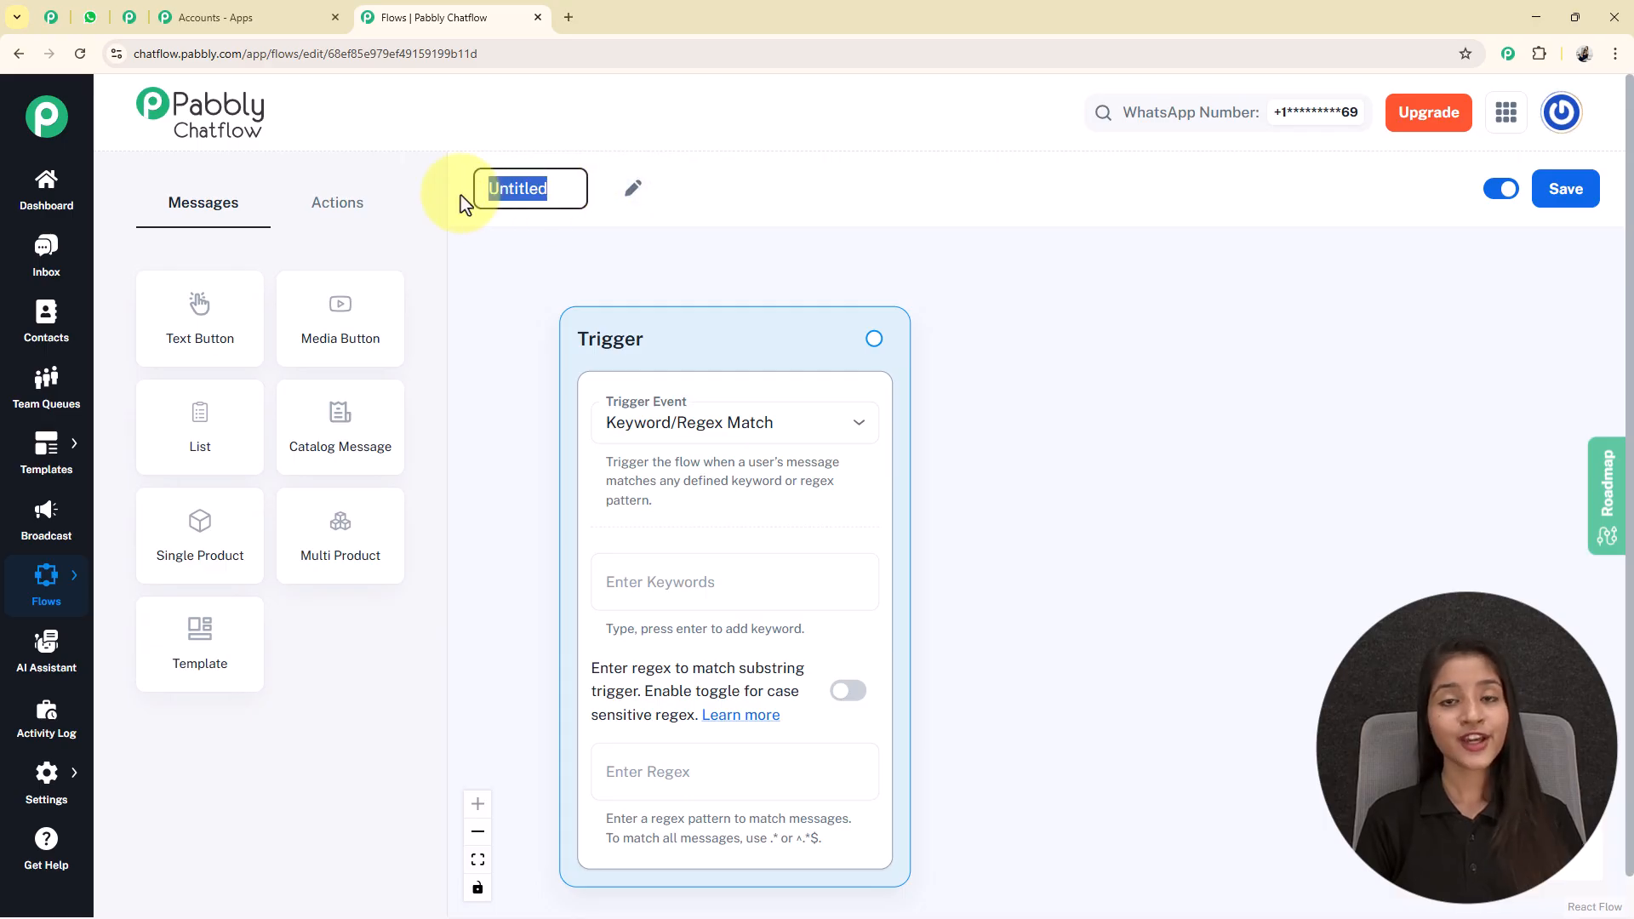
{"action": "type", "text": "Automate Car Service Appointments on WhatsApp in 10 Minutes 🚗 🔧"}
{"action": "left_click", "coordinate": [1166, 359]}
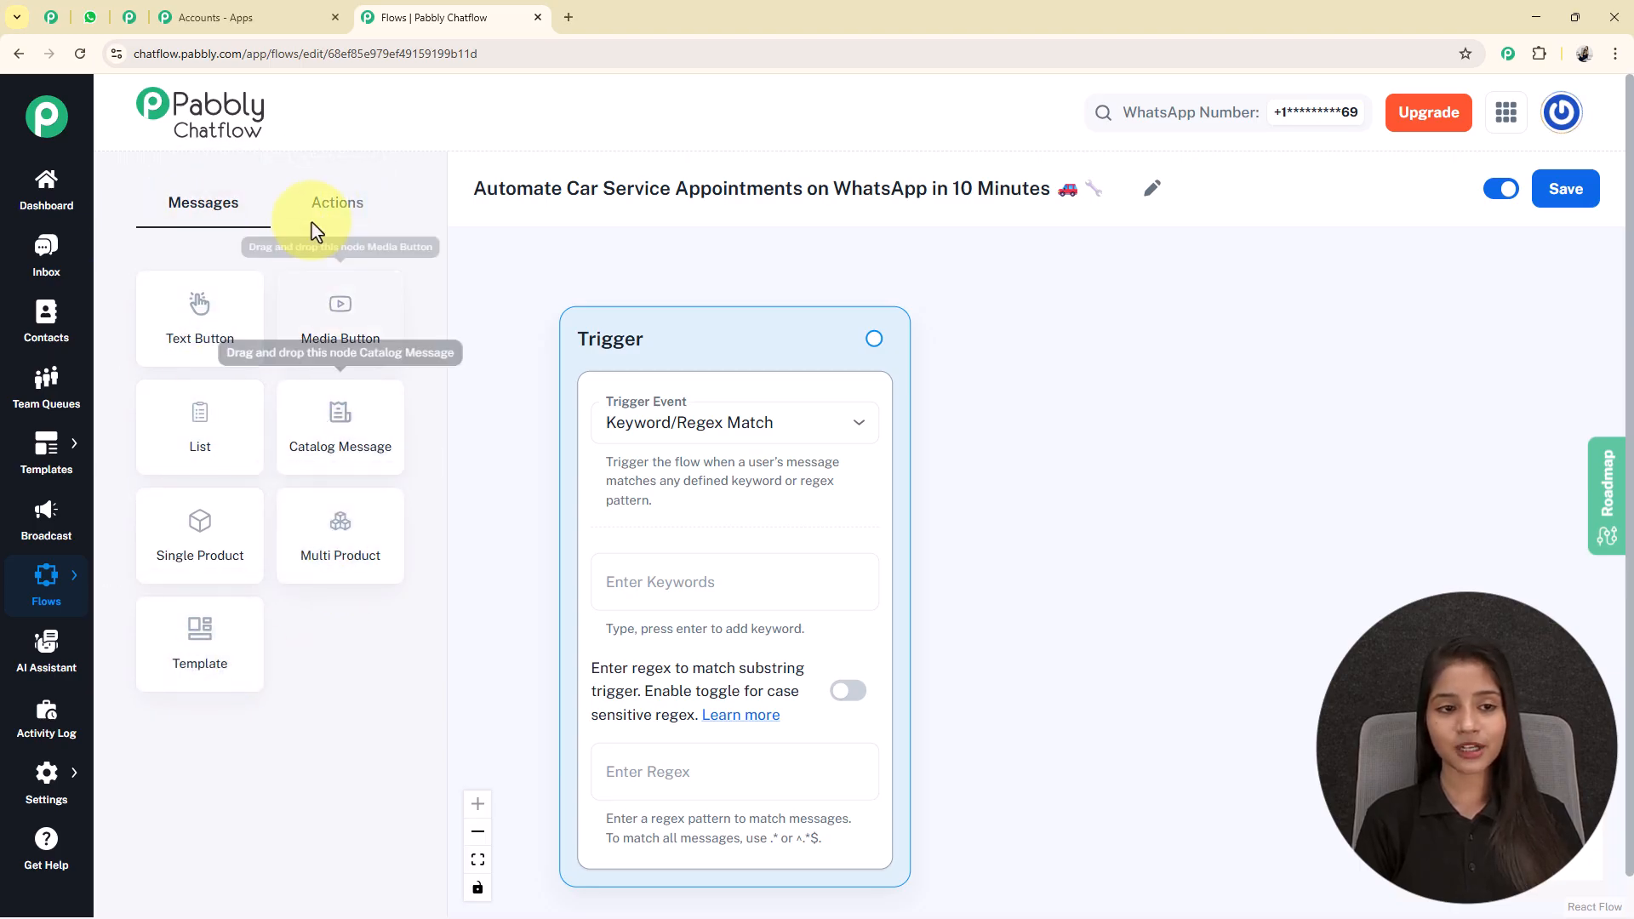
Look over the available action and message nodes, and save the flow.
{"action": "left_click", "coordinate": [345, 206]}
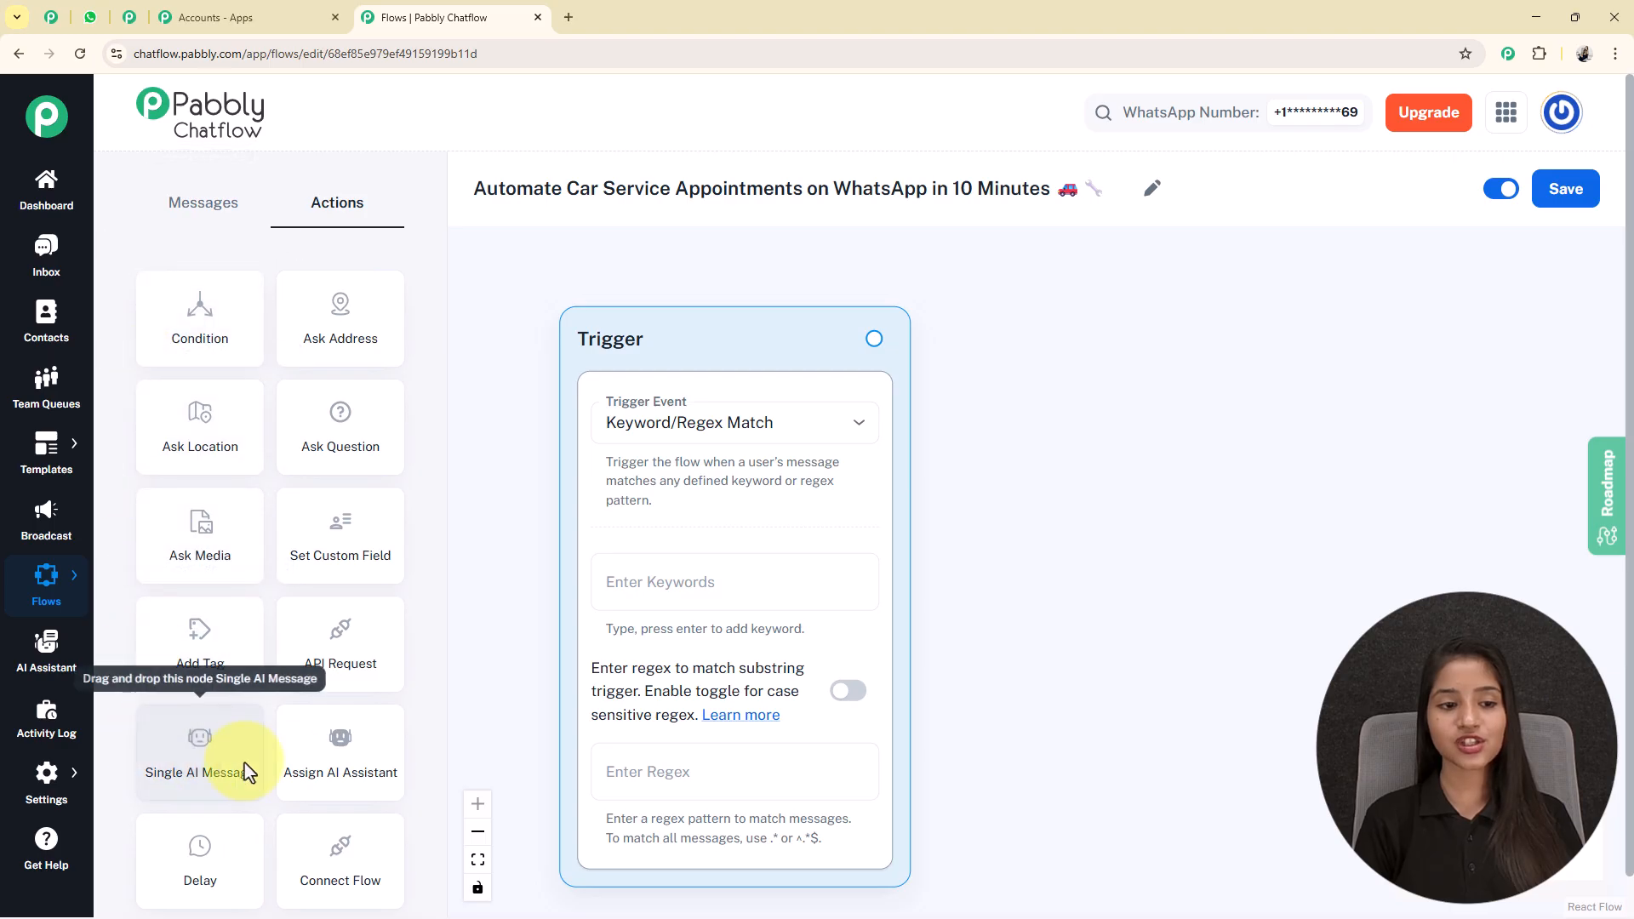
{"action": "left_click", "coordinate": [174, 202]}
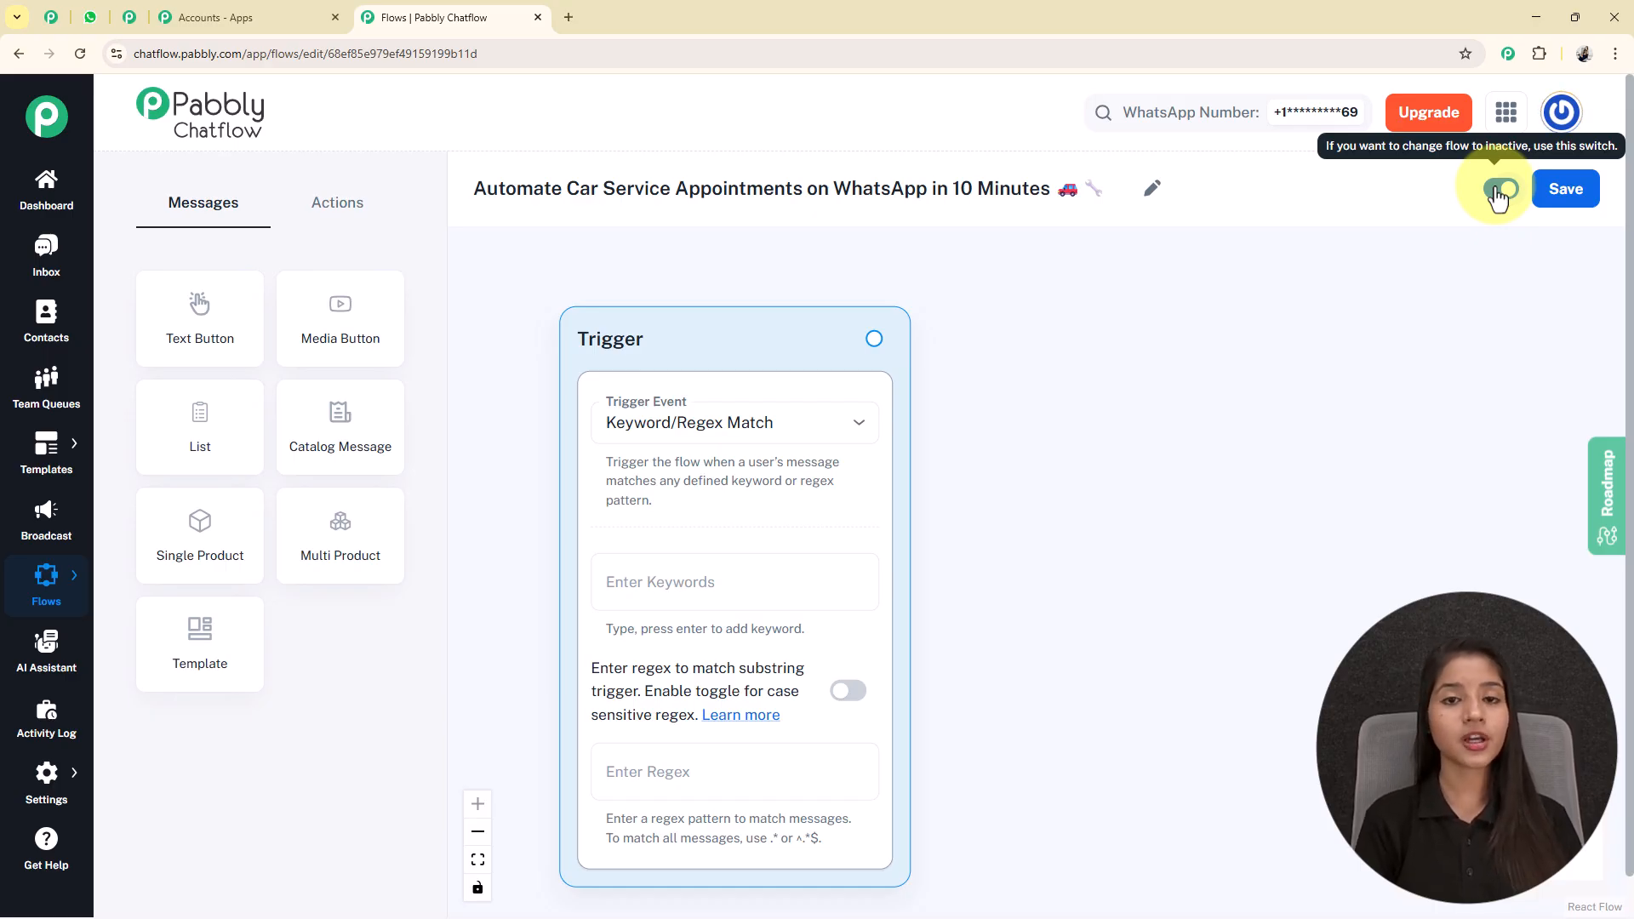
{"action": "left_click", "coordinate": [1573, 189]}
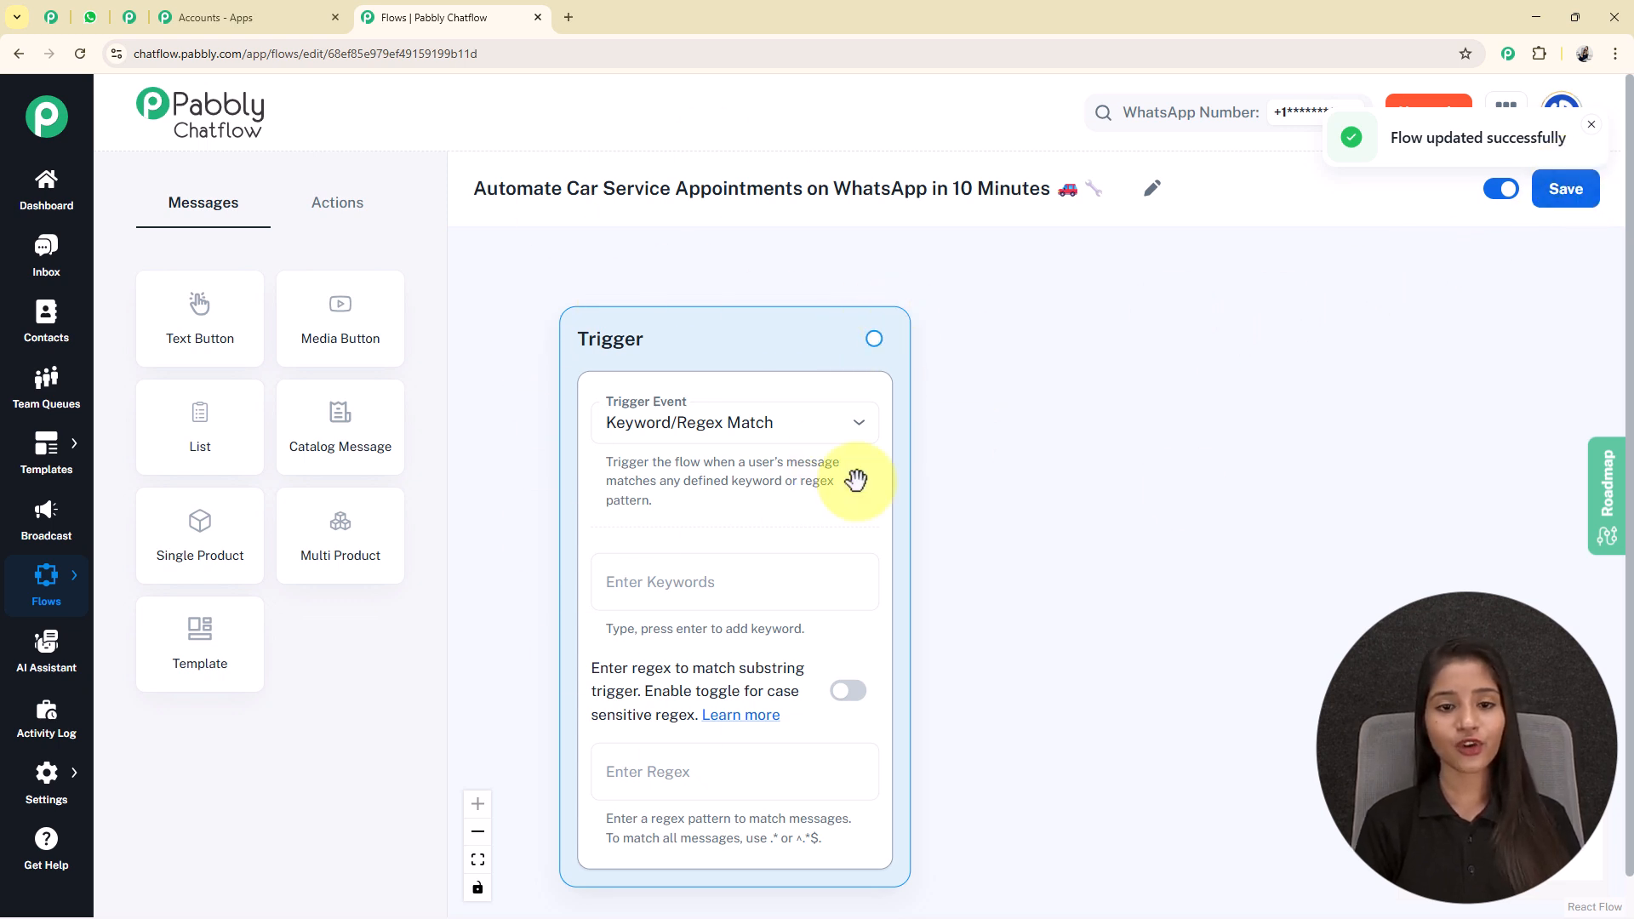
Set the trigger event to Keyword/Regex Match, leaving case-sensitive regex matching off.
{"action": "left_click", "coordinate": [782, 442]}
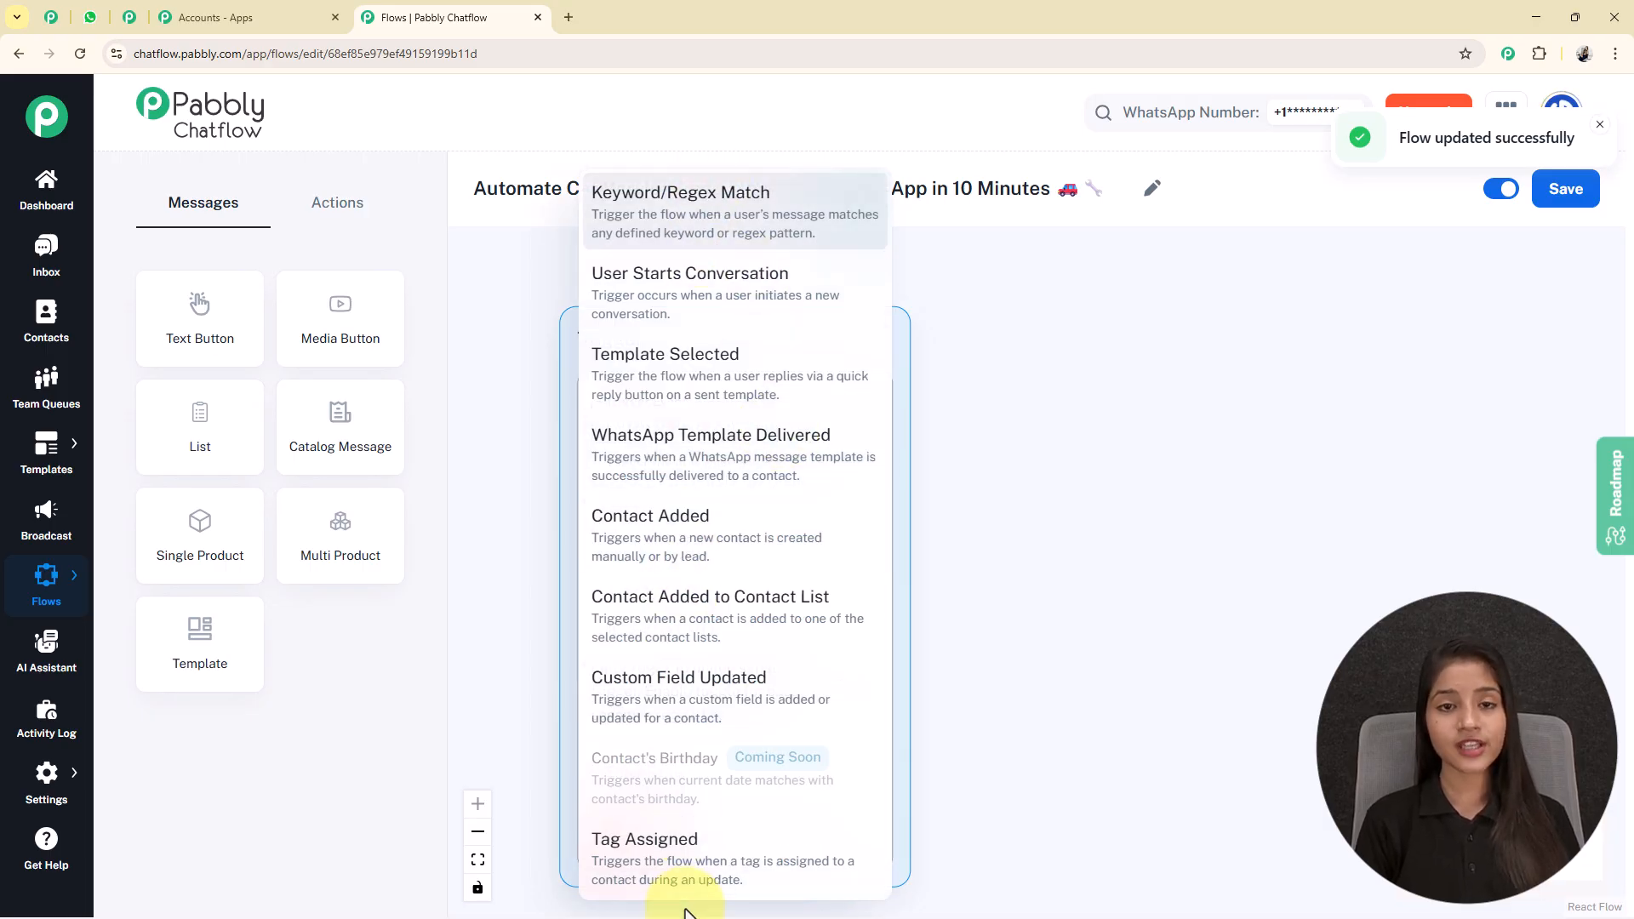
{"action": "left_click", "coordinate": [667, 205]}
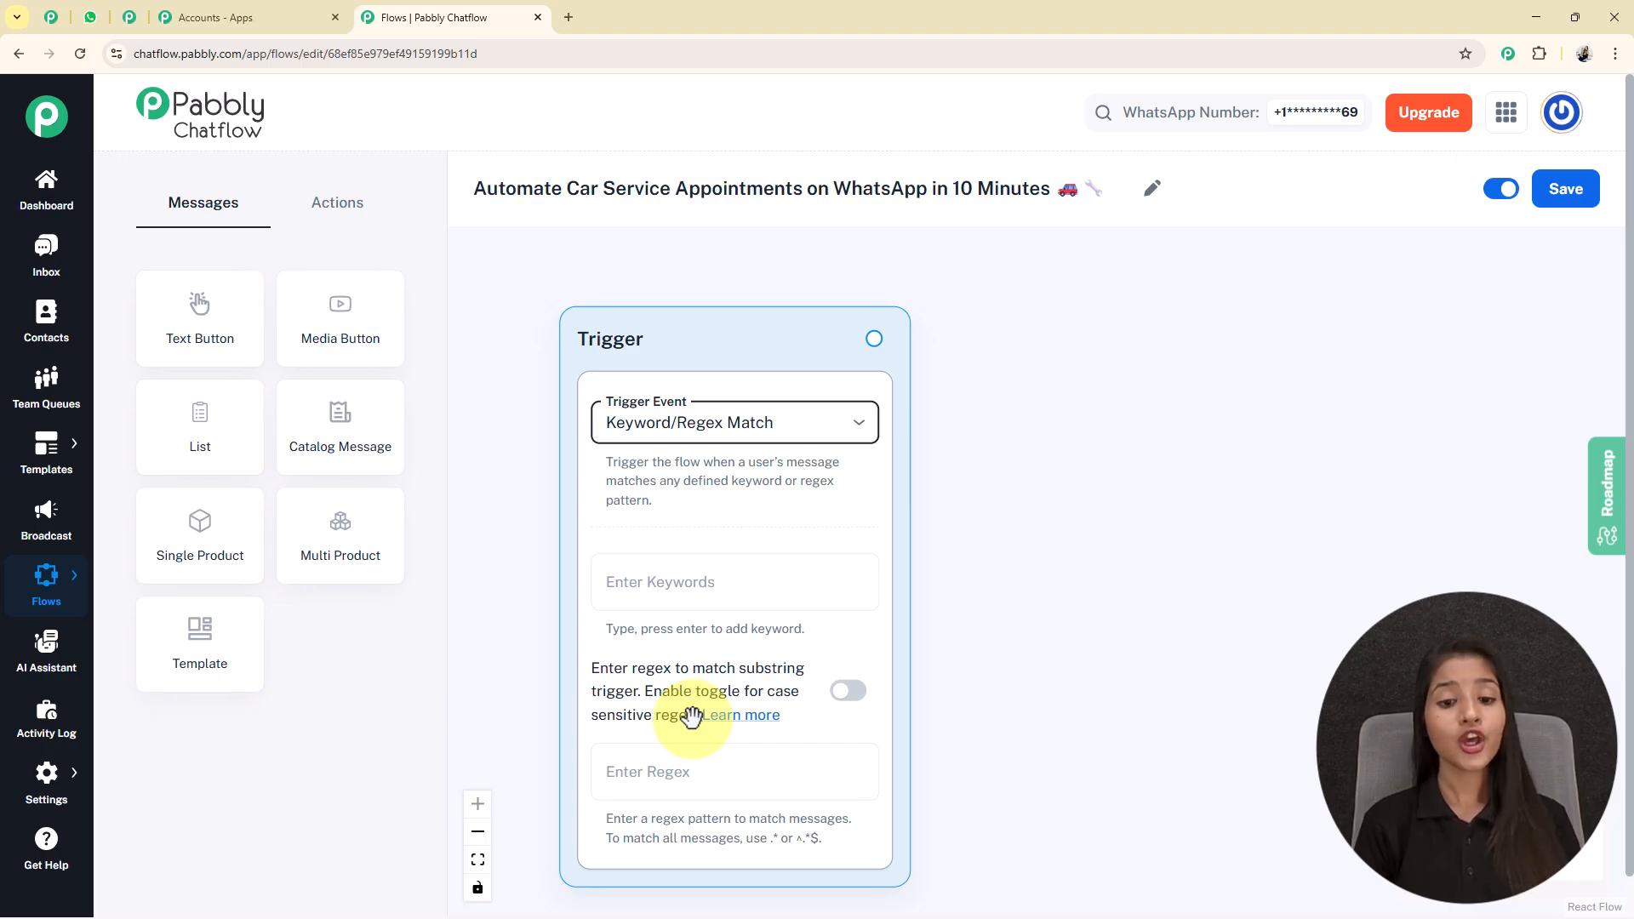
{"action": "left_click", "coordinate": [843, 708]}
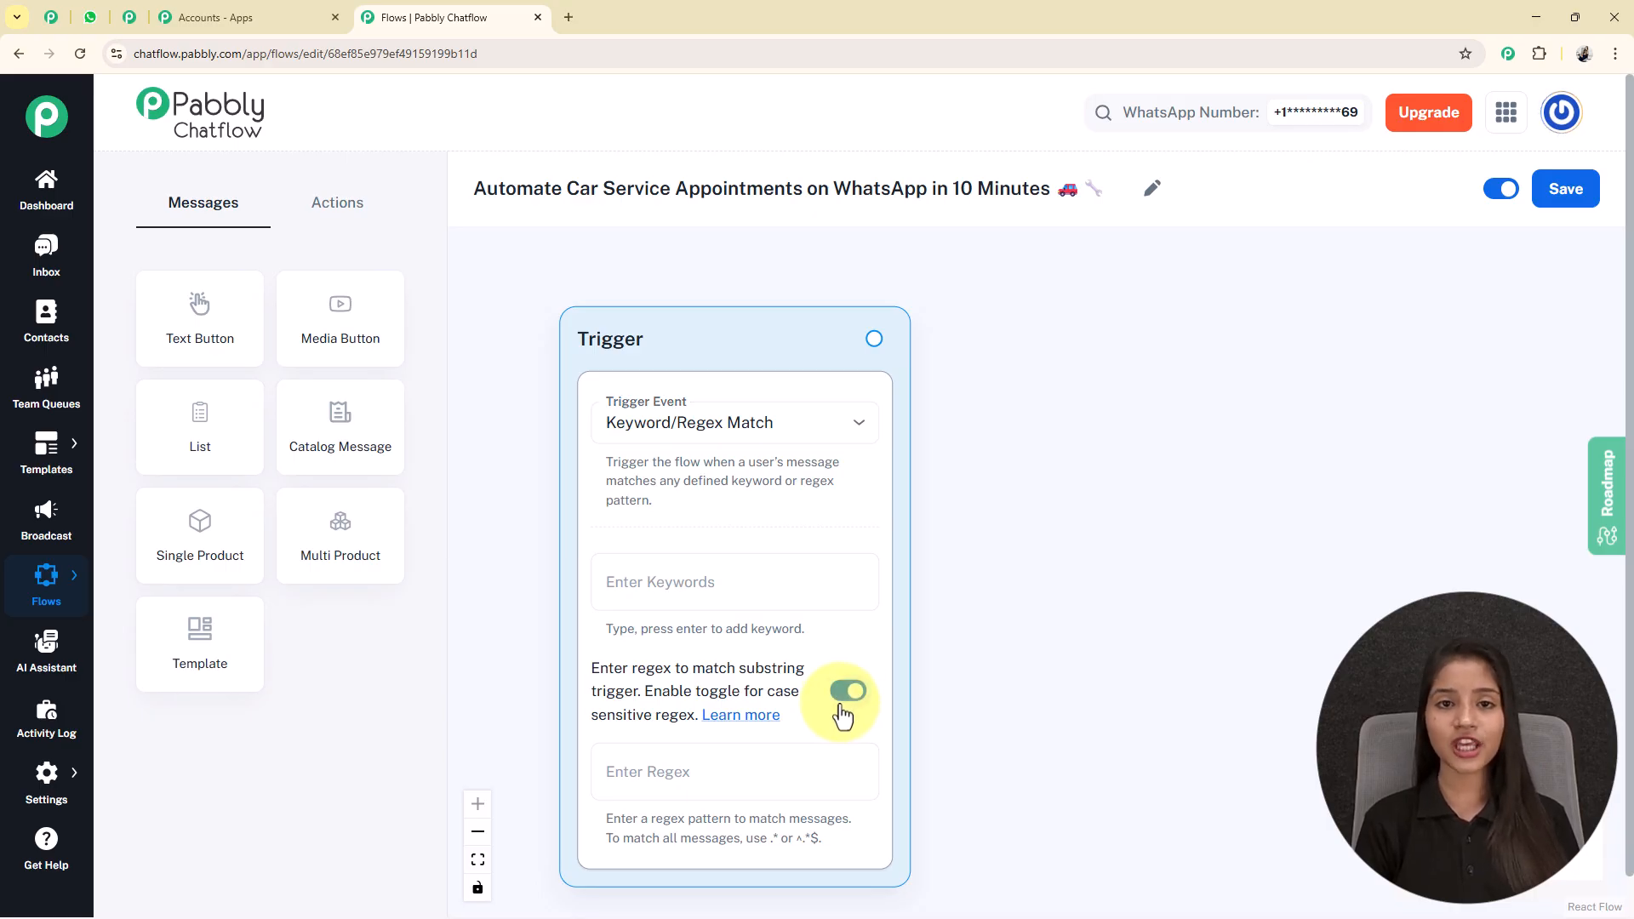
{"action": "left_click", "coordinate": [845, 711]}
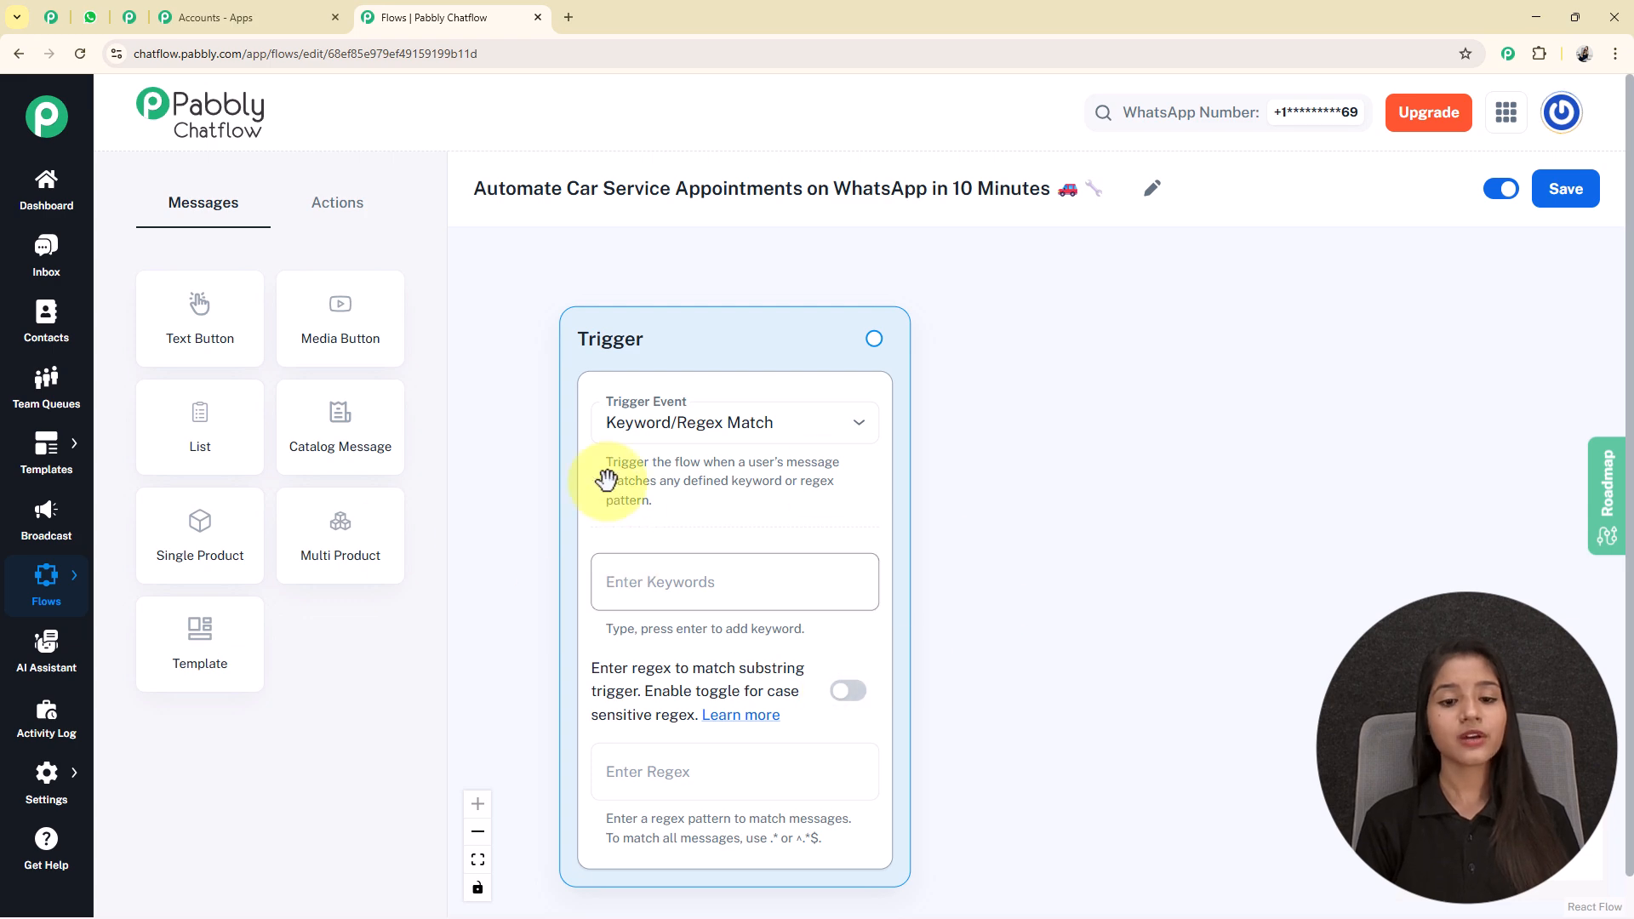
Add "Car Service" and "Book Service" as the trigger keywords.
{"action": "left_click", "coordinate": [648, 588]}
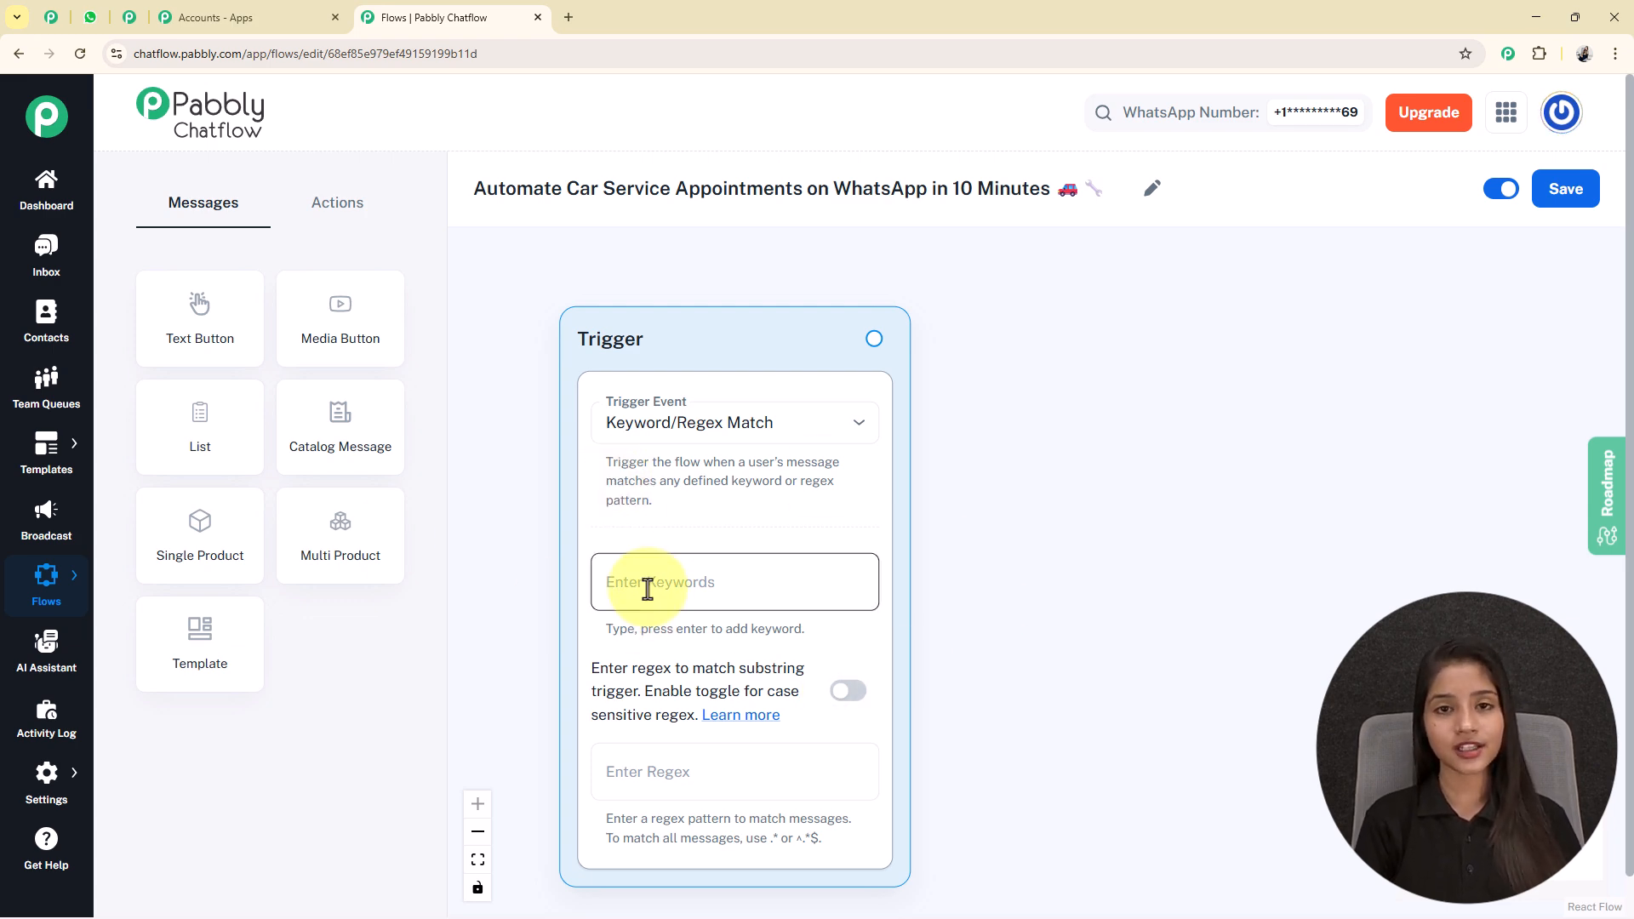
{"action": "type", "text": "Car Service"}
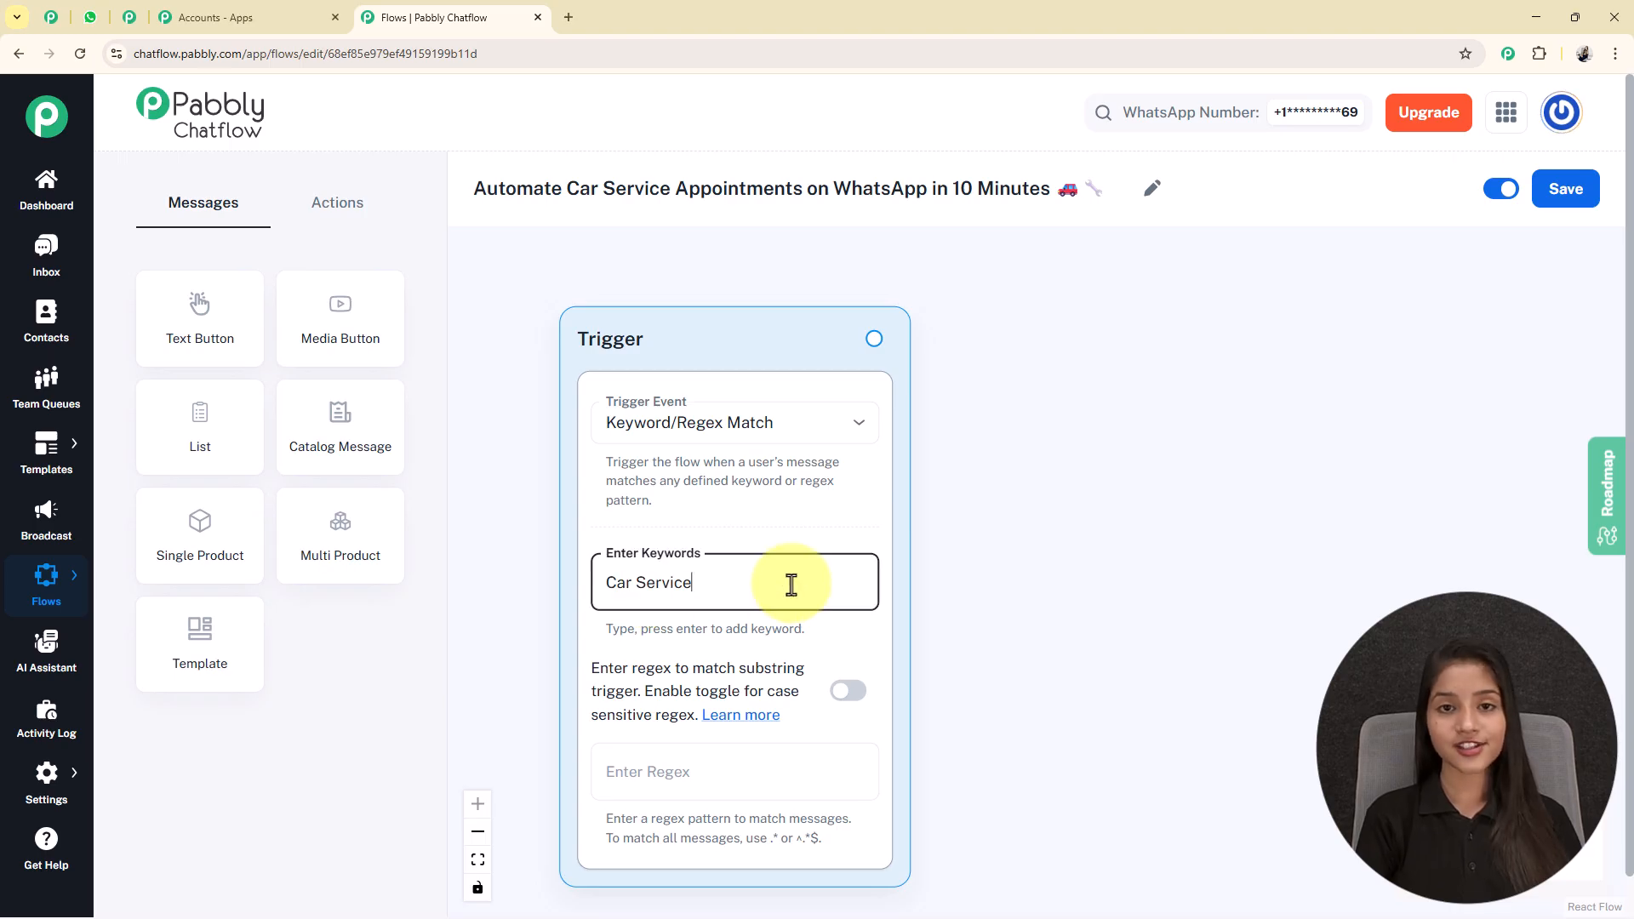
{"action": "key", "text": "Return"}
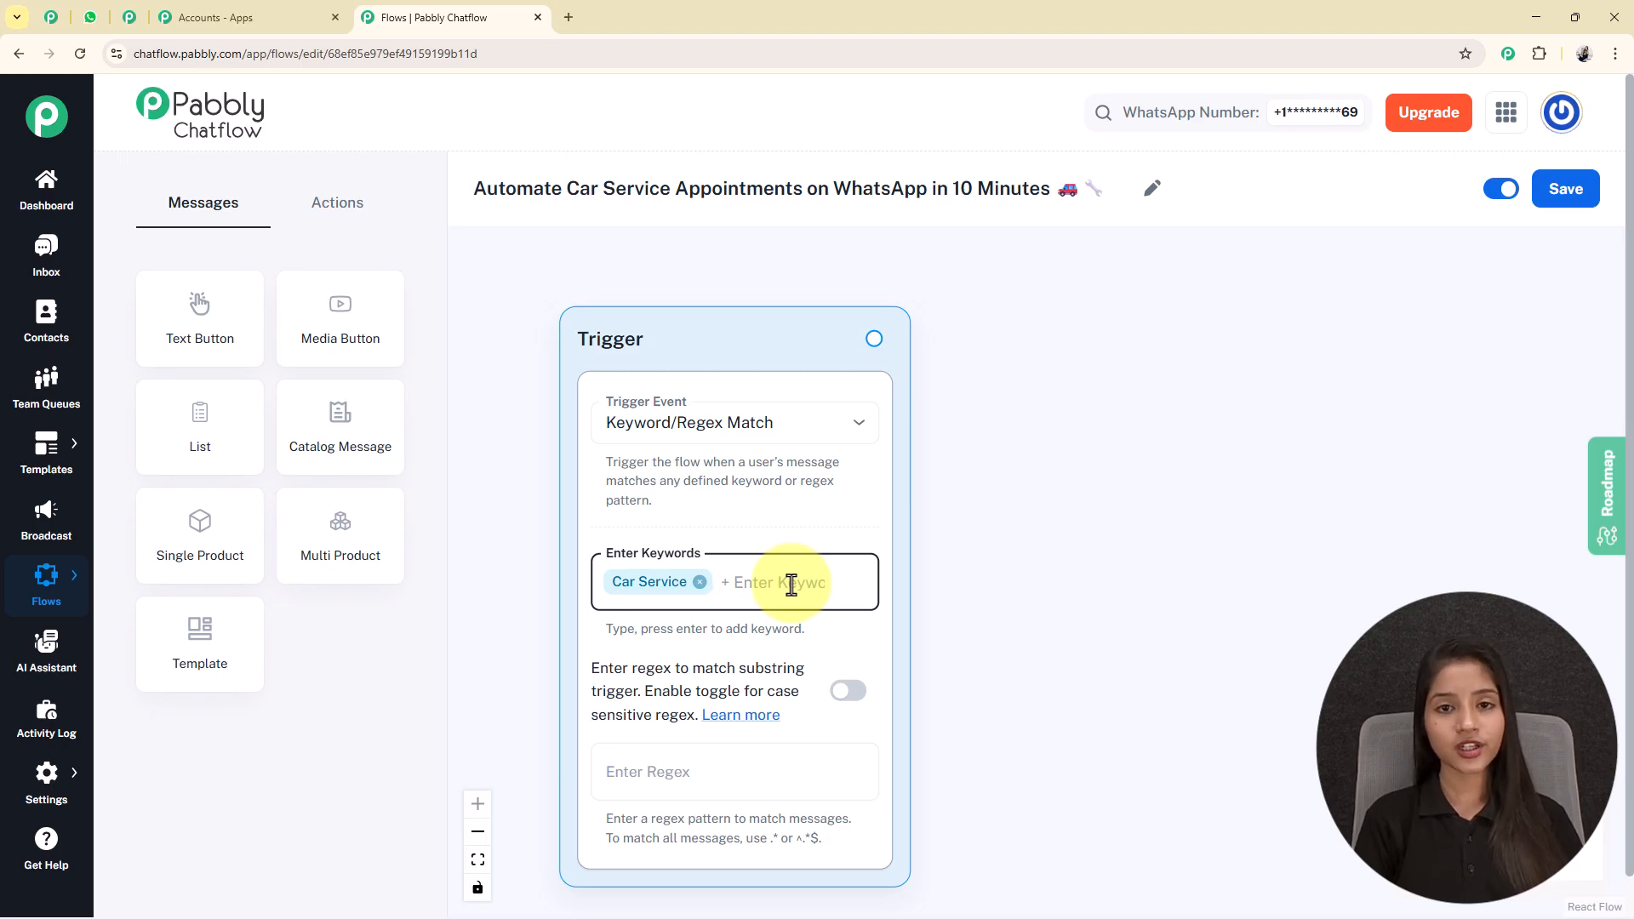
{"action": "type", "text": "Book Service"}
{"action": "key", "text": "Return"}
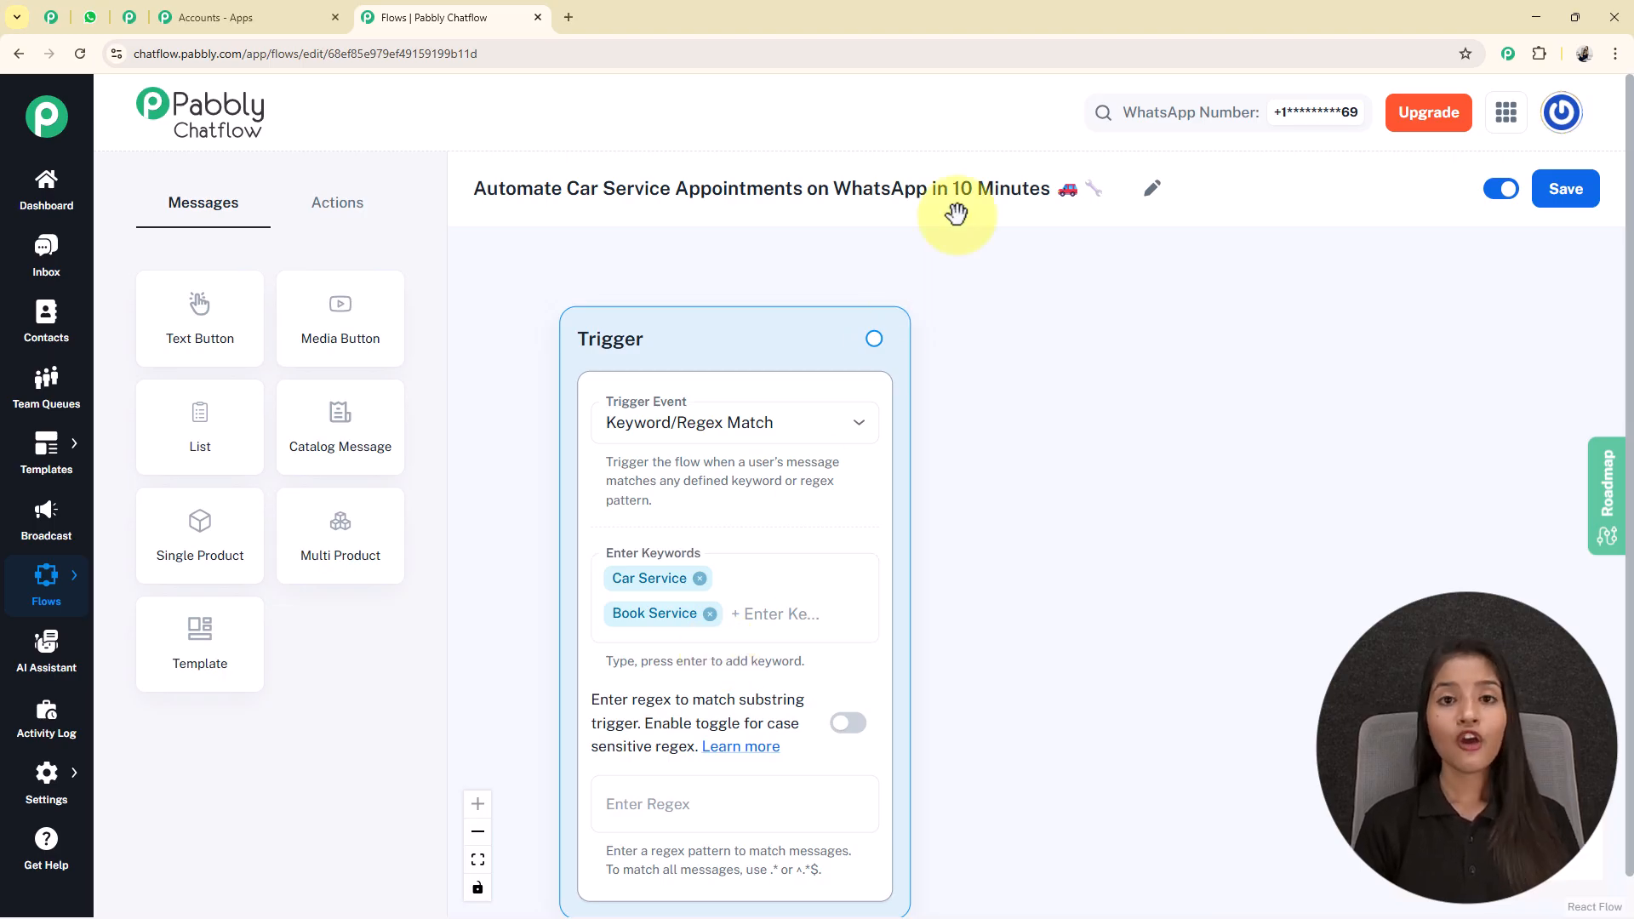
Add a List node beside the trigger and paste the garage welcome message asking customers to choose a service into its body.
{"action": "left_click_drag", "start_coordinate": [267, 444], "coordinate": [1133, 598]}
{"action": "left_click_drag", "start_coordinate": [989, 499], "coordinate": [1131, 298]}
{"action": "left_click_drag", "start_coordinate": [1451, 513], "coordinate": [1229, 433]}
{"action": "scroll", "coordinate": [1228, 432], "scroll_direction": "down", "scroll_amount": 5}
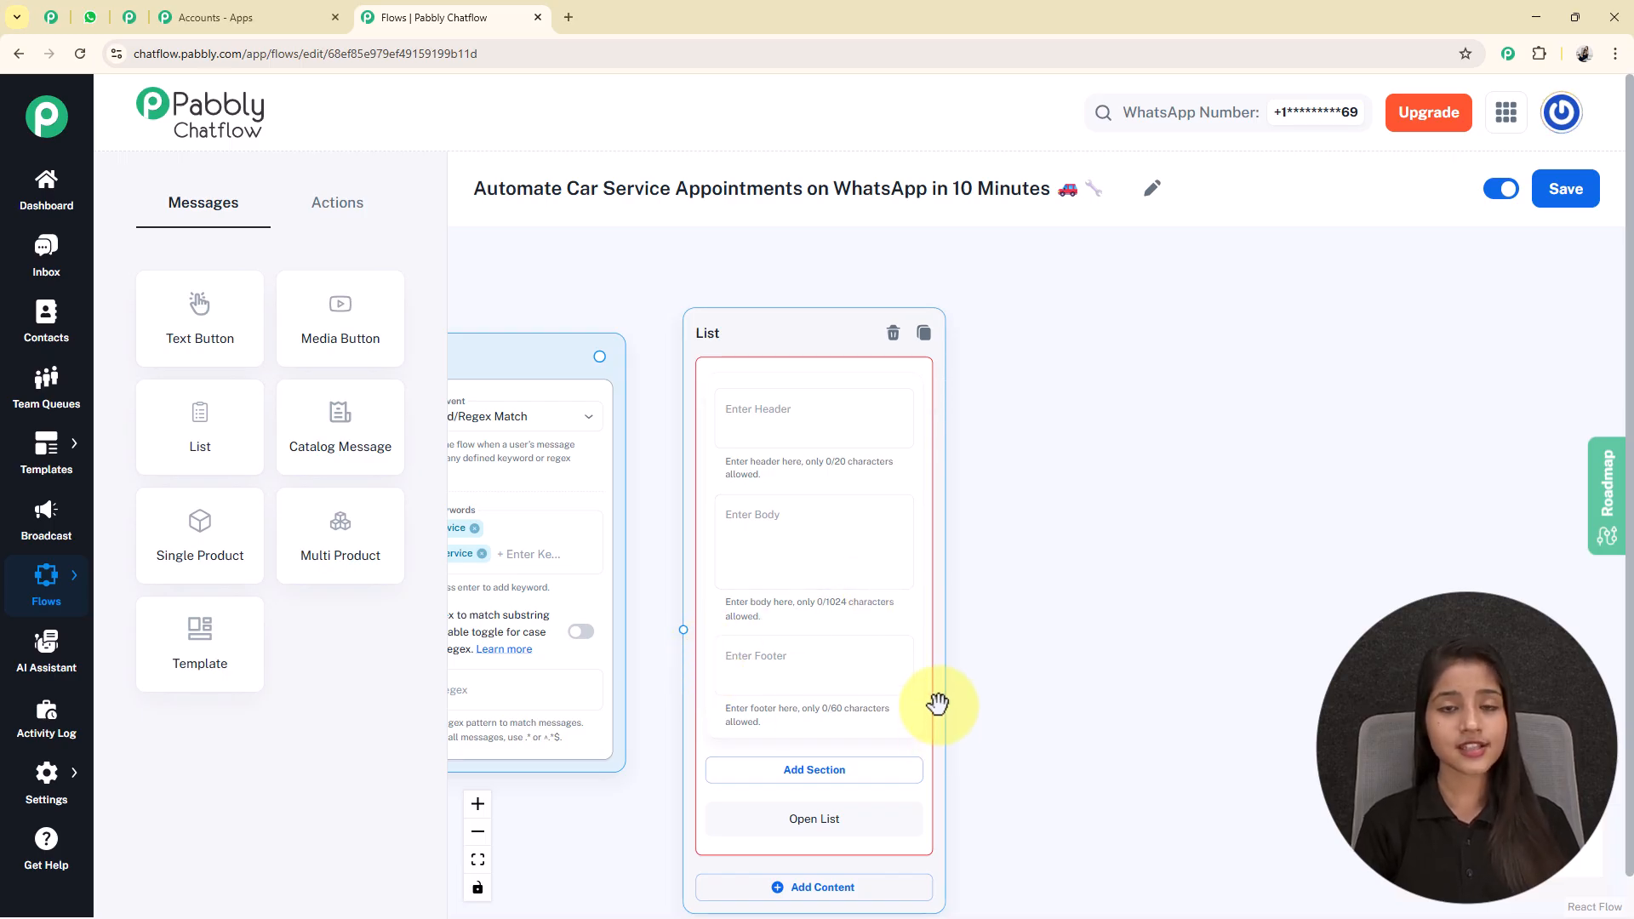
{"action": "left_click", "coordinate": [847, 523]}
{"action": "key", "text": "ctrl+v"}
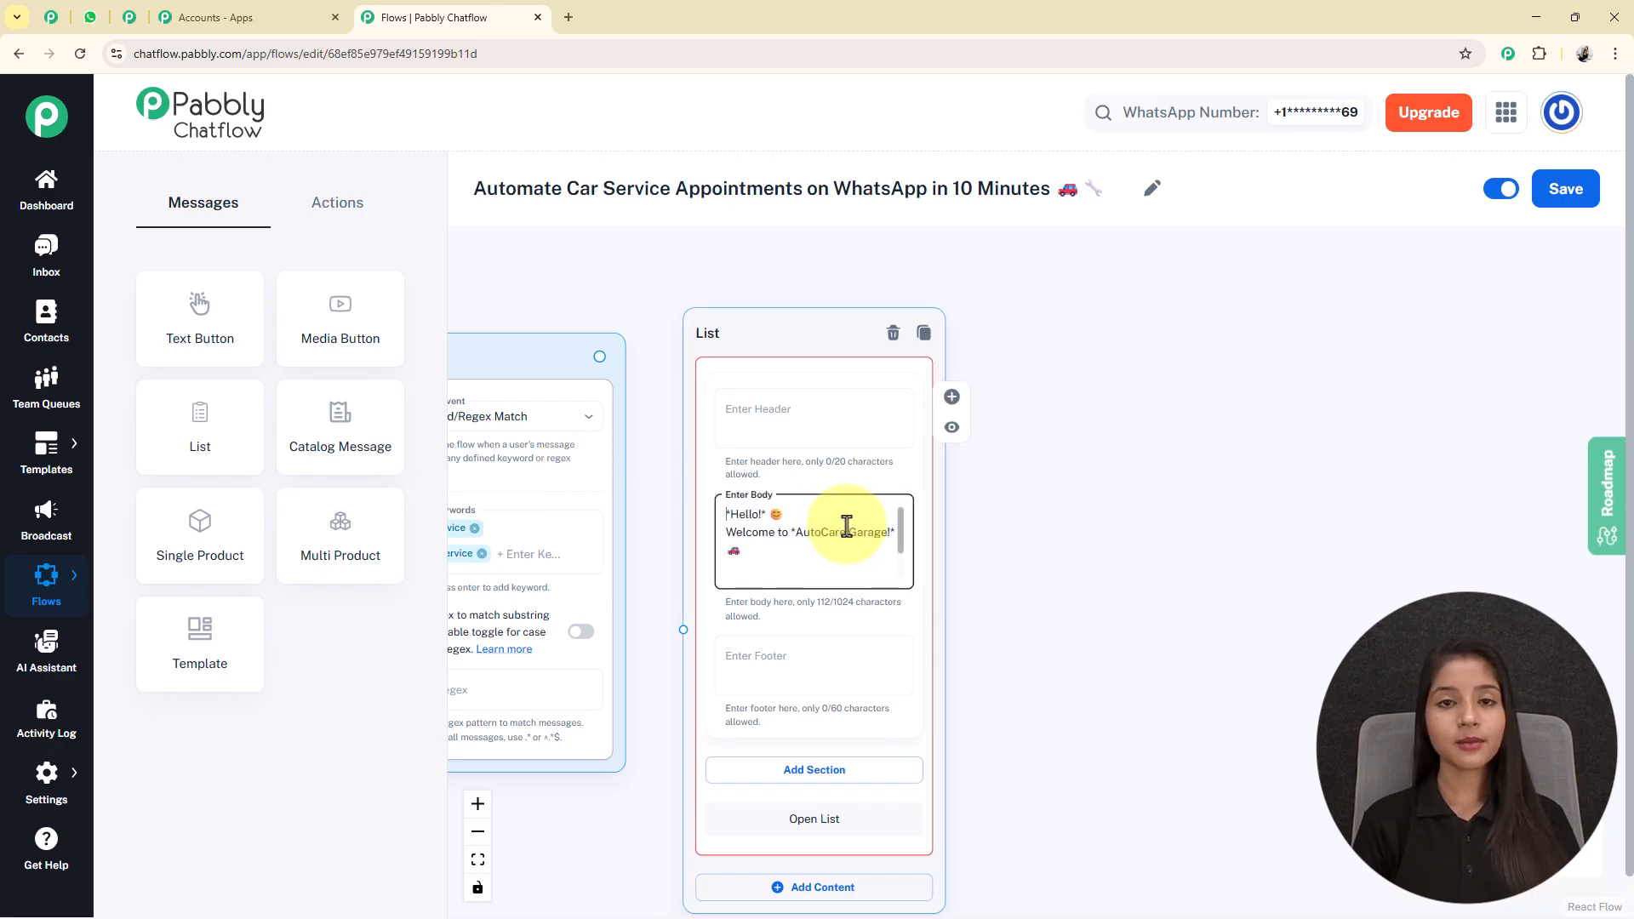
{"action": "scroll", "coordinate": [847, 526], "scroll_direction": "down", "scroll_amount": 2}
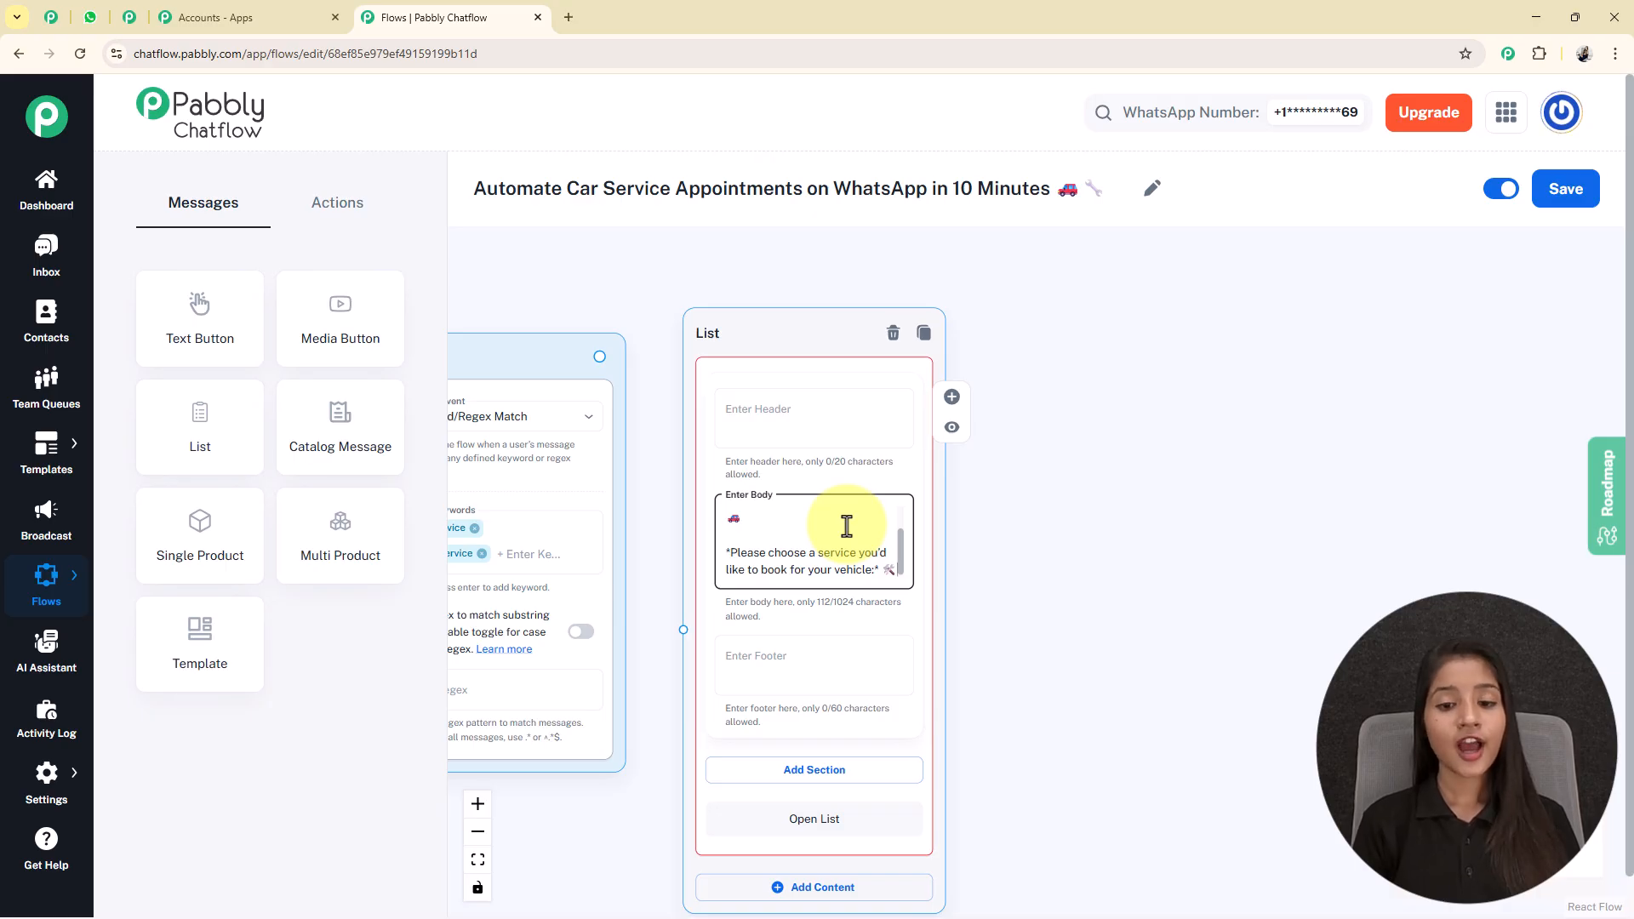
Add a section titled "Service Types" to the List node.
{"action": "left_click_drag", "start_coordinate": [1014, 773], "coordinate": [988, 588]}
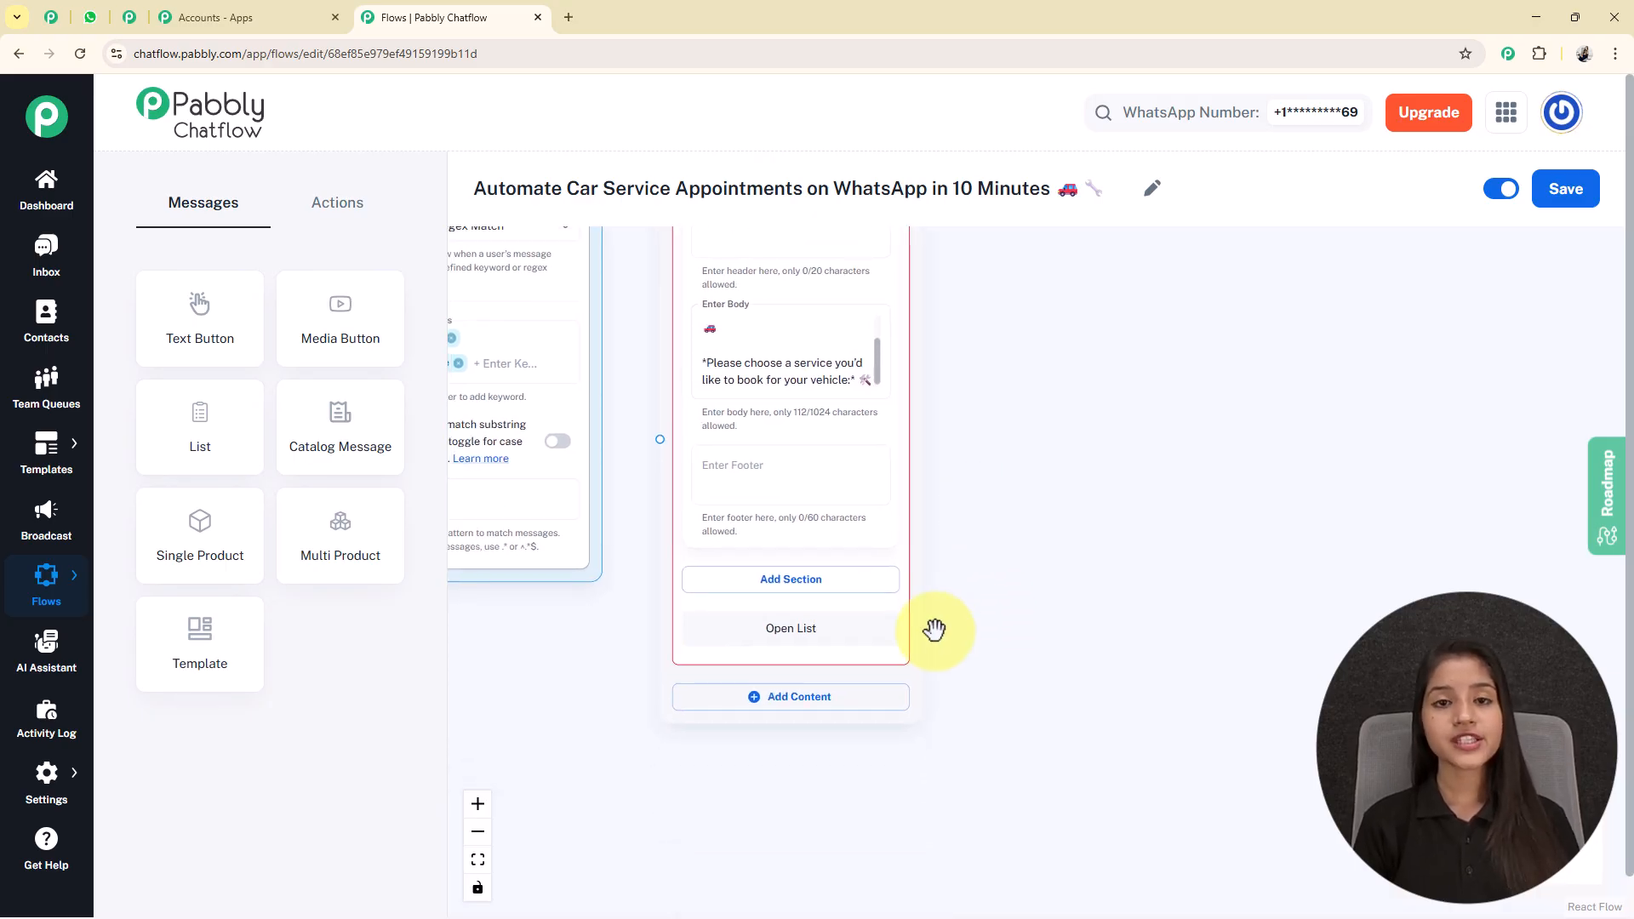
{"action": "left_click", "coordinate": [766, 586]}
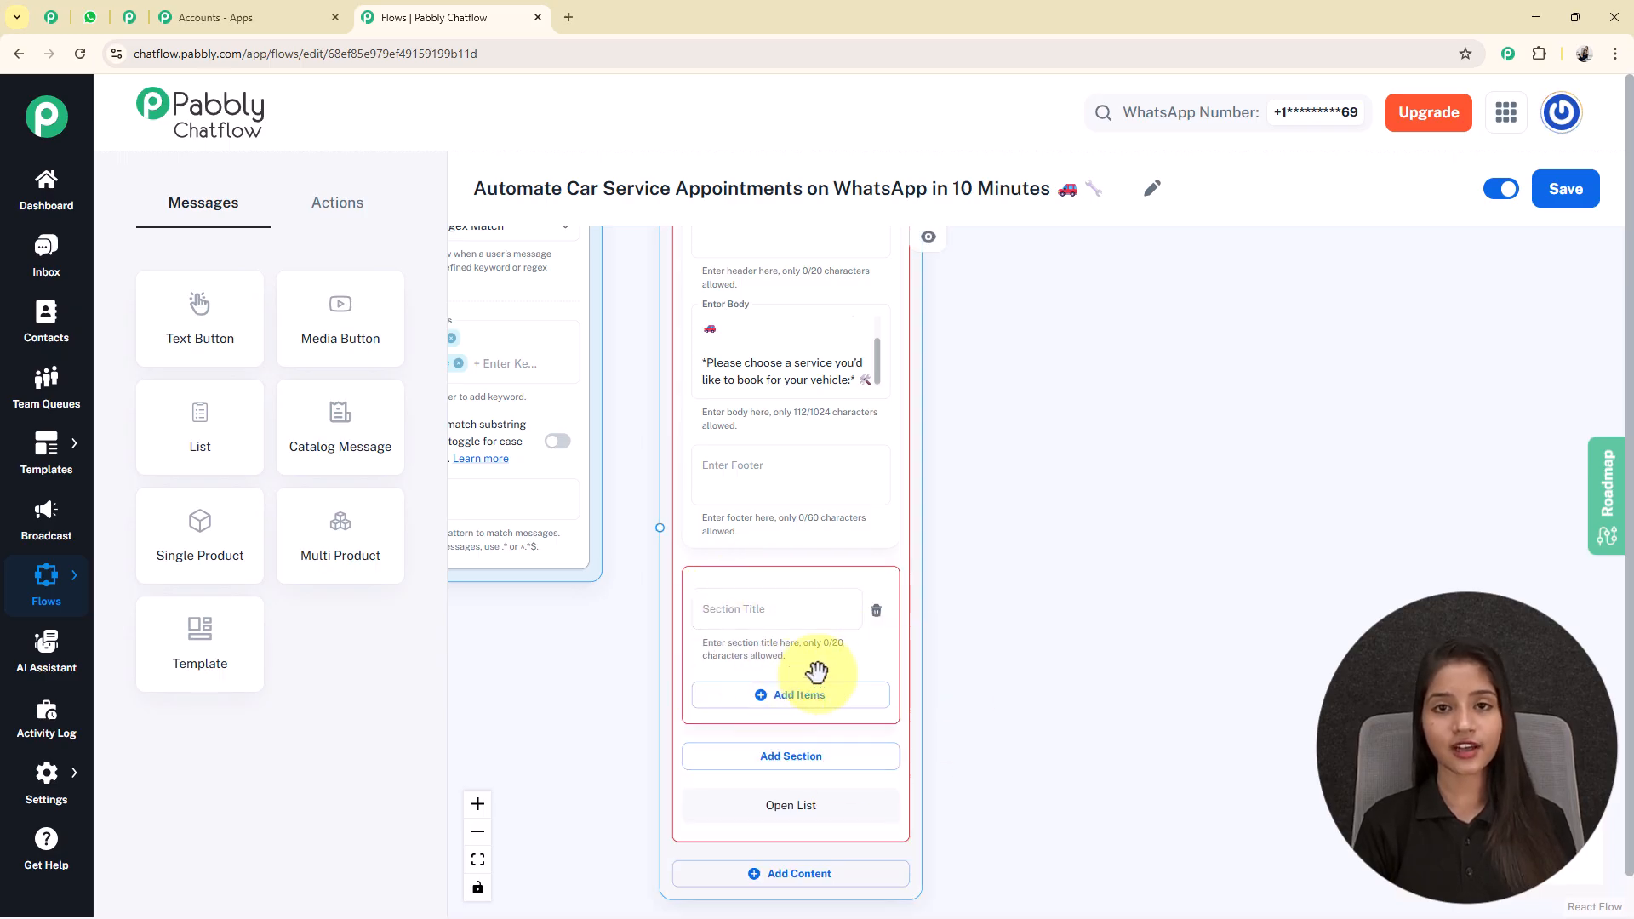
{"action": "left_click", "coordinate": [820, 611]}
{"action": "type", "text": "Service Types"}
{"action": "scroll", "coordinate": [747, 545], "scroll_direction": "down", "scroll_amount": 2}
Add three items to the Service Types section, titled "General Service", "Engine Check" and "Car Wash & Detailing", each with its emoji.
{"action": "left_click", "coordinate": [746, 545]}
{"action": "scroll", "coordinate": [1036, 656], "scroll_direction": "down", "scroll_amount": 2}
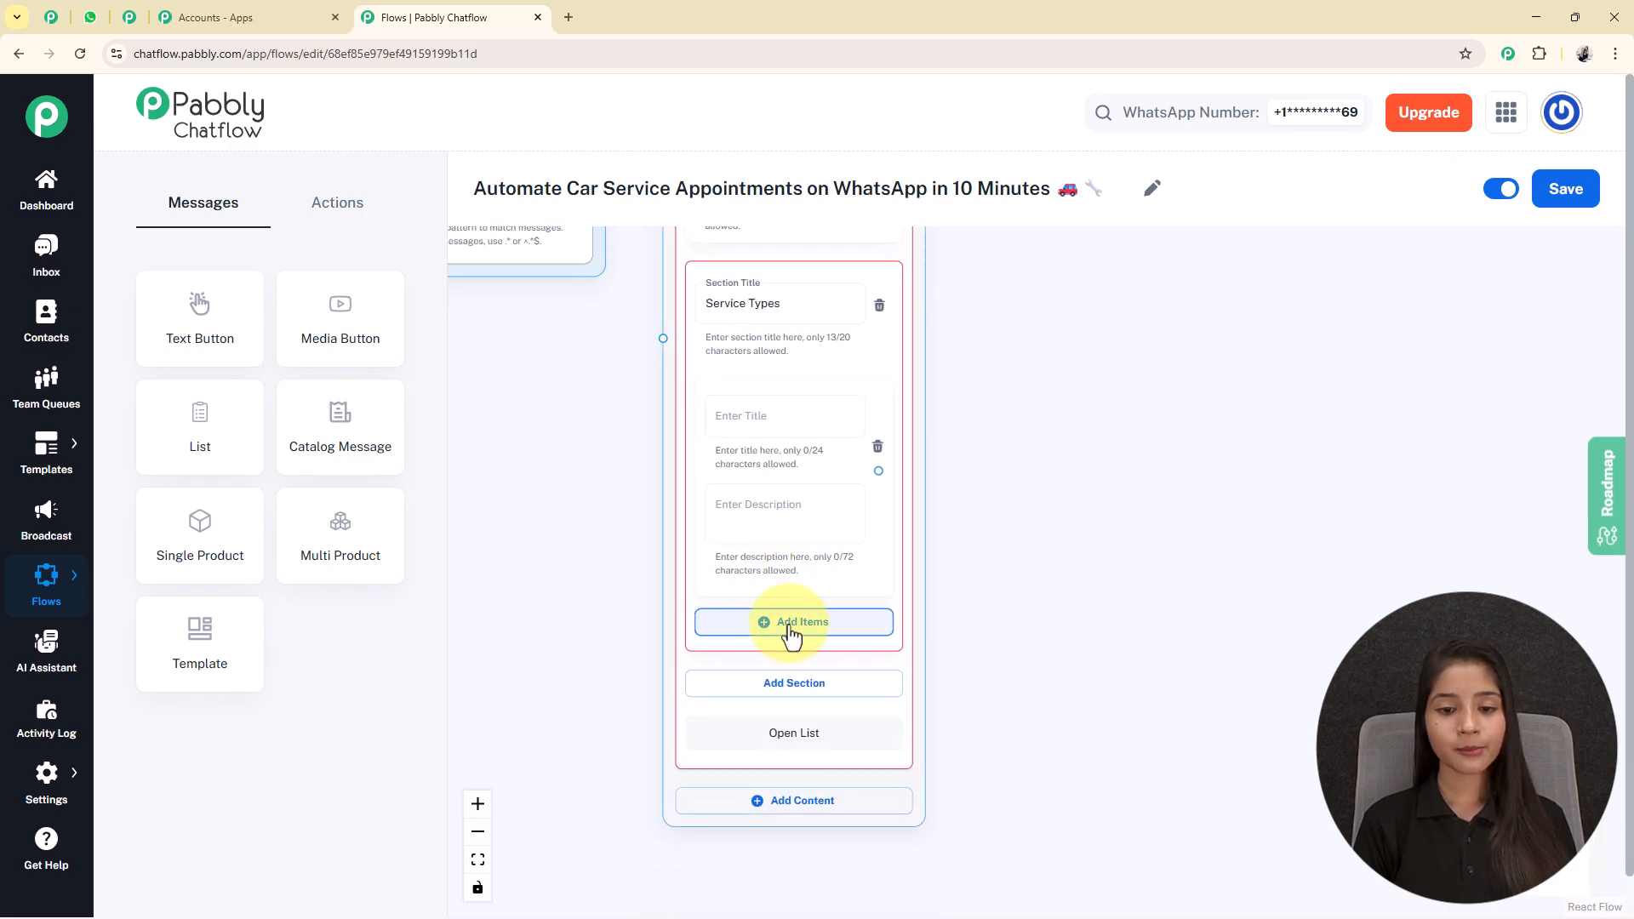
{"action": "left_click", "coordinate": [790, 634]}
{"action": "scroll", "coordinate": [1047, 514], "scroll_direction": "down", "scroll_amount": 2}
{"action": "left_click", "coordinate": [778, 645]}
{"action": "scroll", "coordinate": [1071, 645], "scroll_direction": "down", "scroll_amount": 1}
{"action": "scroll", "coordinate": [1058, 554], "scroll_direction": "up", "scroll_amount": 3}
{"action": "left_click", "coordinate": [815, 838]}
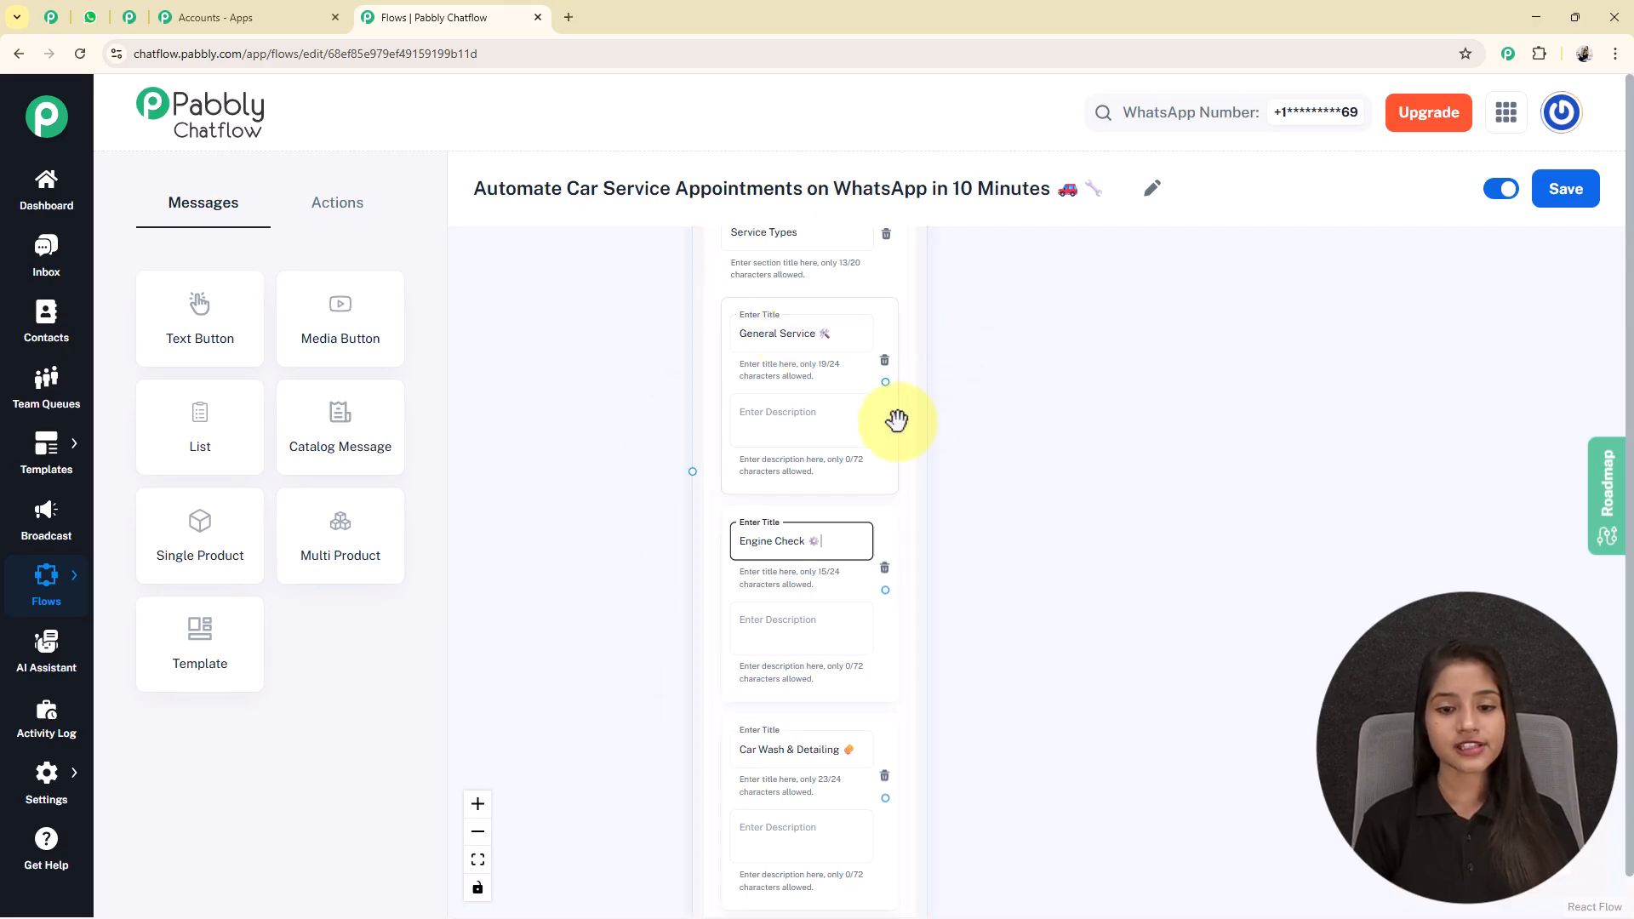
Connect the trigger's output to the List node.
{"action": "scroll", "coordinate": [492, 488], "scroll_direction": "down", "scroll_amount": 3}
{"action": "left_click_drag", "start_coordinate": [492, 488], "coordinate": [522, 693]}
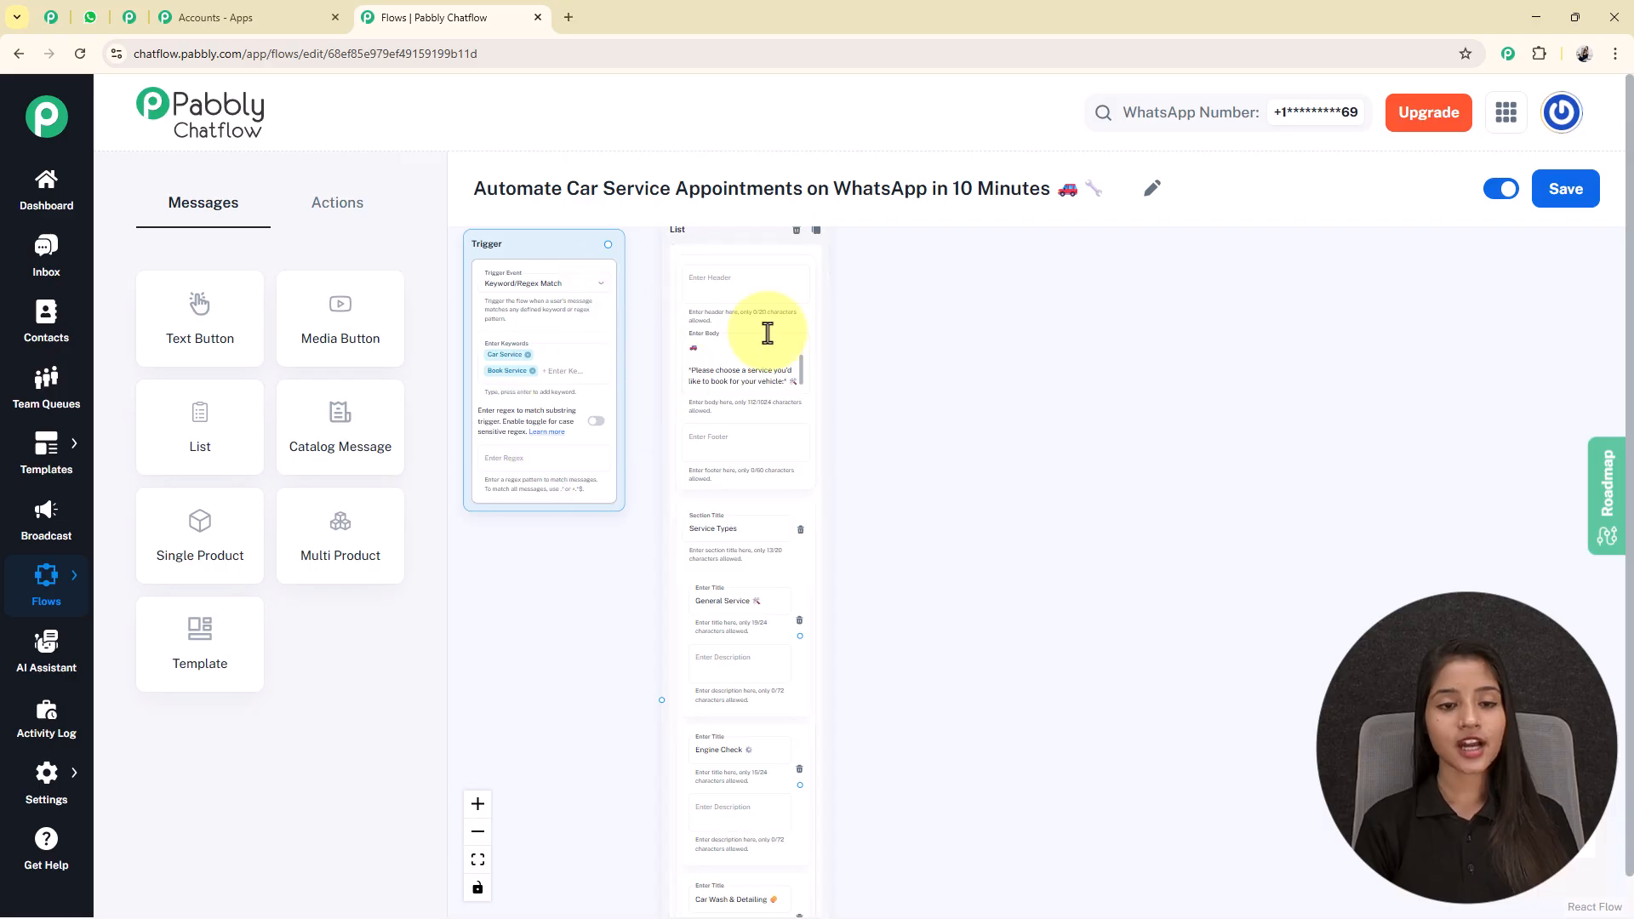
{"action": "left_click_drag", "start_coordinate": [1078, 534], "coordinate": [1109, 622]}
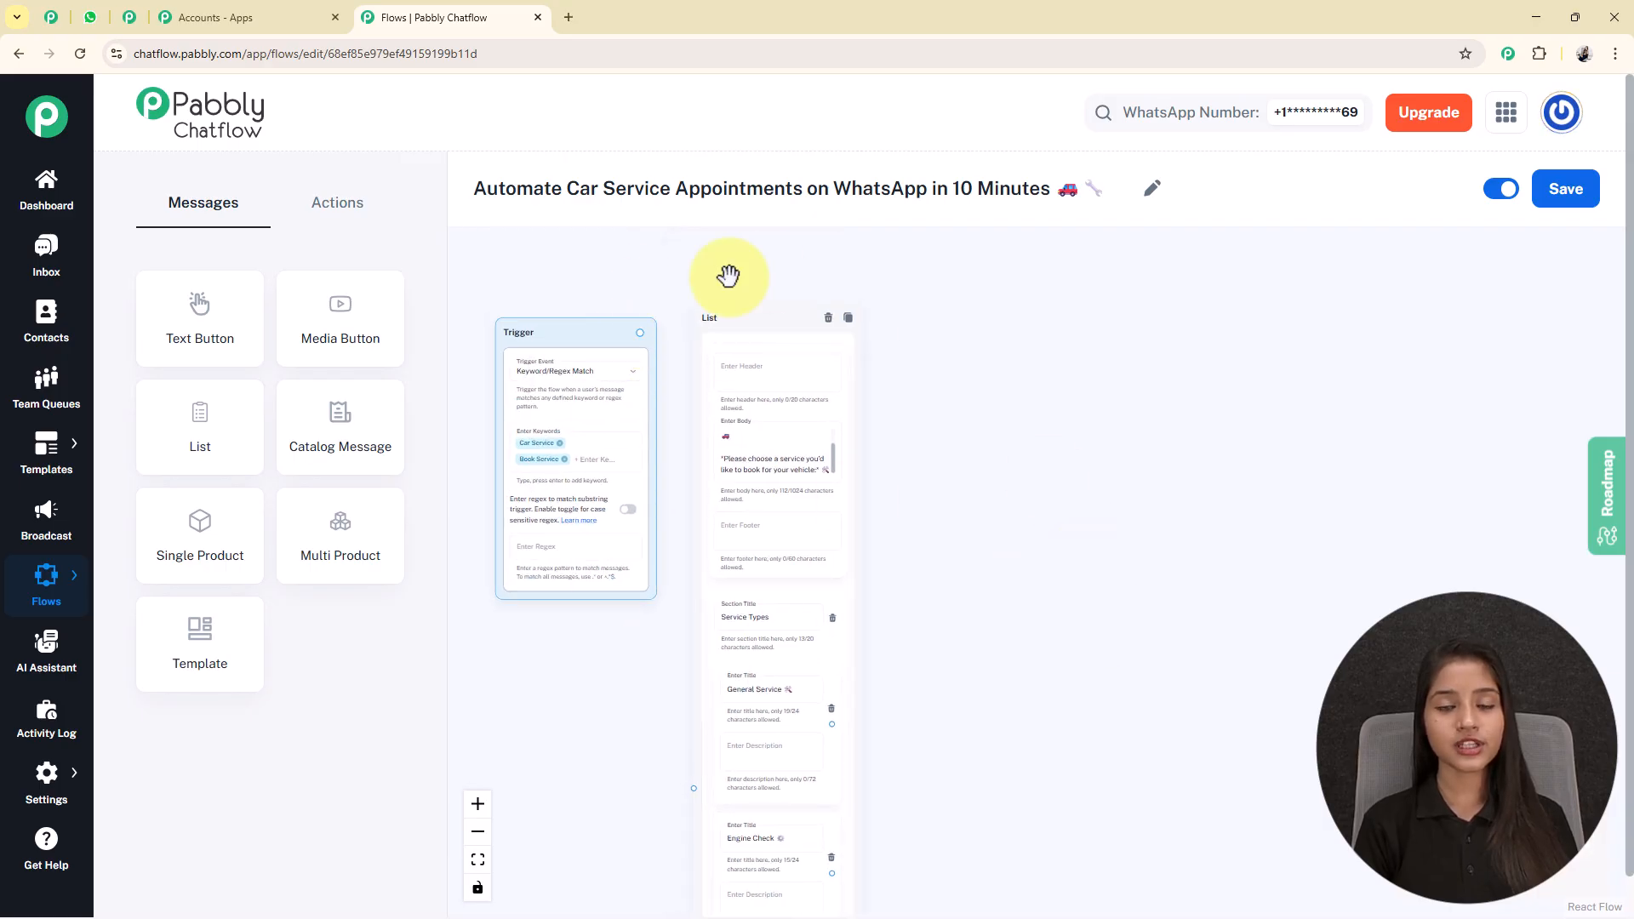
{"action": "left_click_drag", "start_coordinate": [640, 332], "coordinate": [694, 788]}
Add a Set Custom Field node beside the list and choose ServiceType as its contact custom field.
{"action": "left_click_drag", "start_coordinate": [956, 798], "coordinate": [824, 432]}
{"action": "scroll", "coordinate": [825, 491], "scroll_direction": "down", "scroll_amount": 2}
{"action": "left_click_drag", "start_coordinate": [836, 491], "coordinate": [831, 497]}
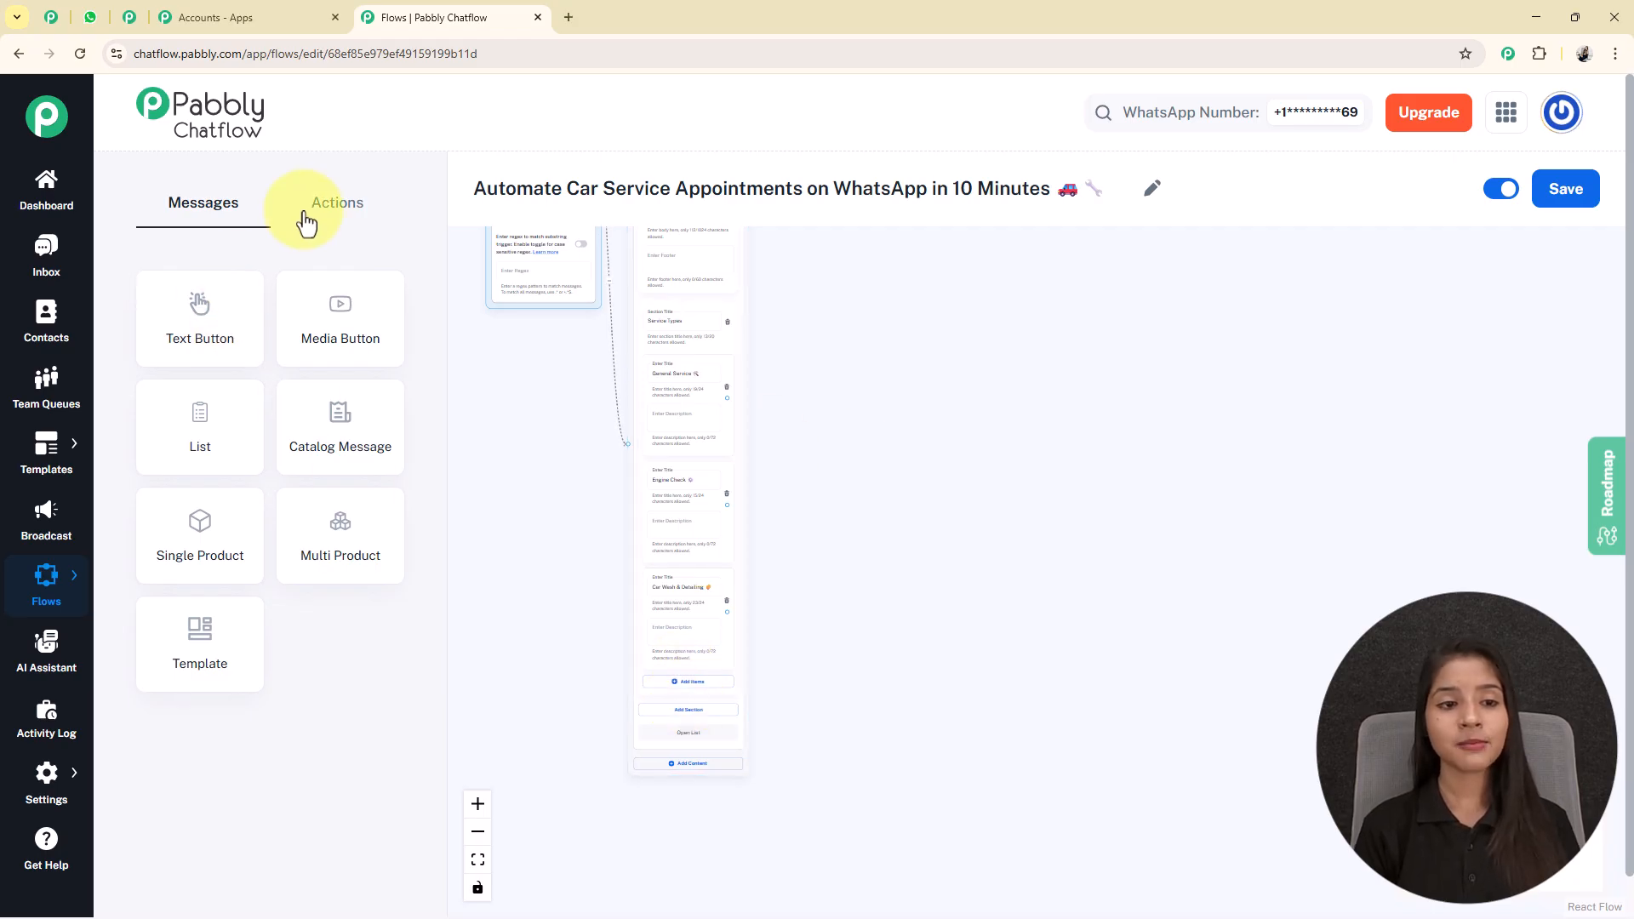
{"action": "left_click", "coordinate": [374, 198]}
{"action": "left_click_drag", "start_coordinate": [336, 558], "coordinate": [820, 437]}
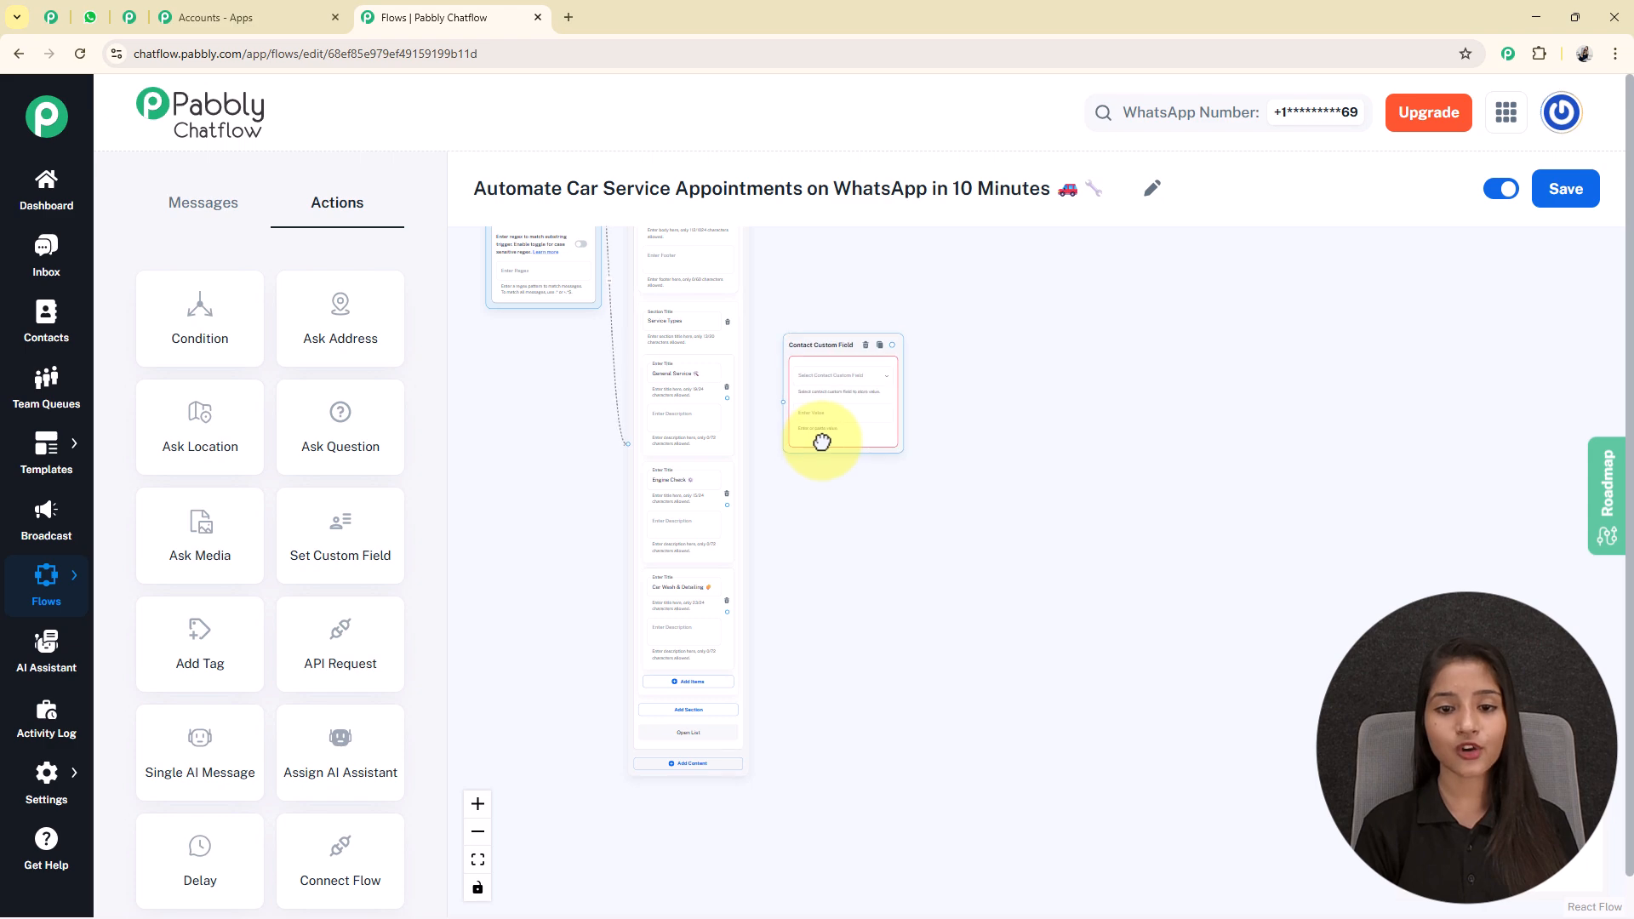
{"action": "scroll", "coordinate": [823, 440], "scroll_direction": "up", "scroll_amount": 3}
{"action": "left_click", "coordinate": [872, 334]}
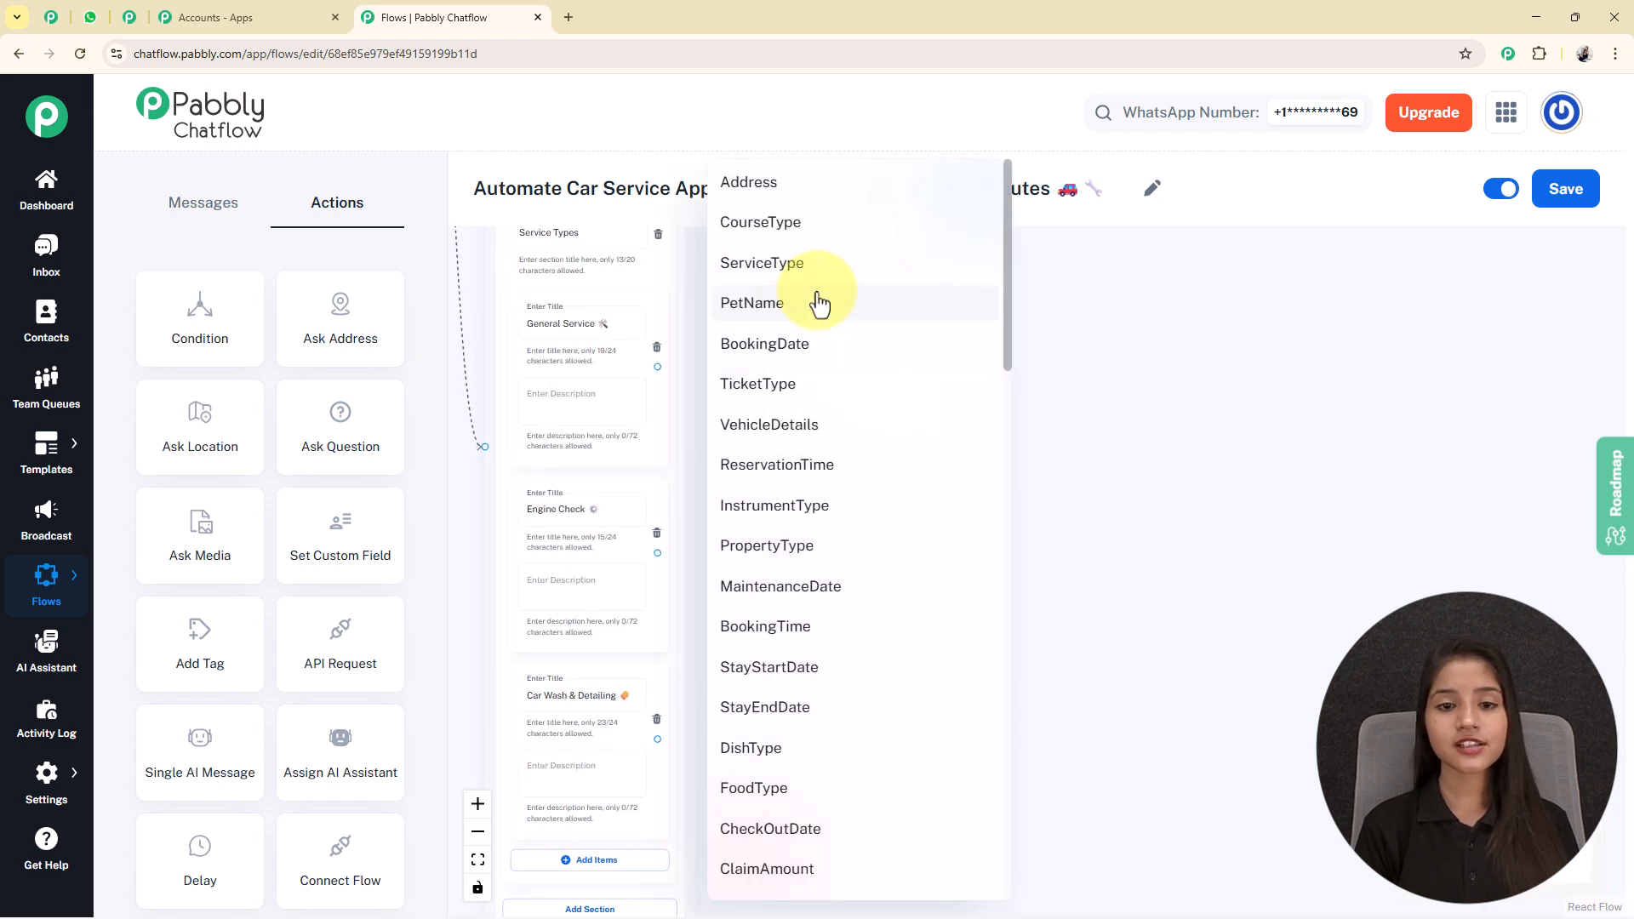
{"action": "left_click", "coordinate": [778, 261]}
Copy the General Service item's title into the custom field node's value.
{"action": "triple_click", "coordinate": [596, 333]}
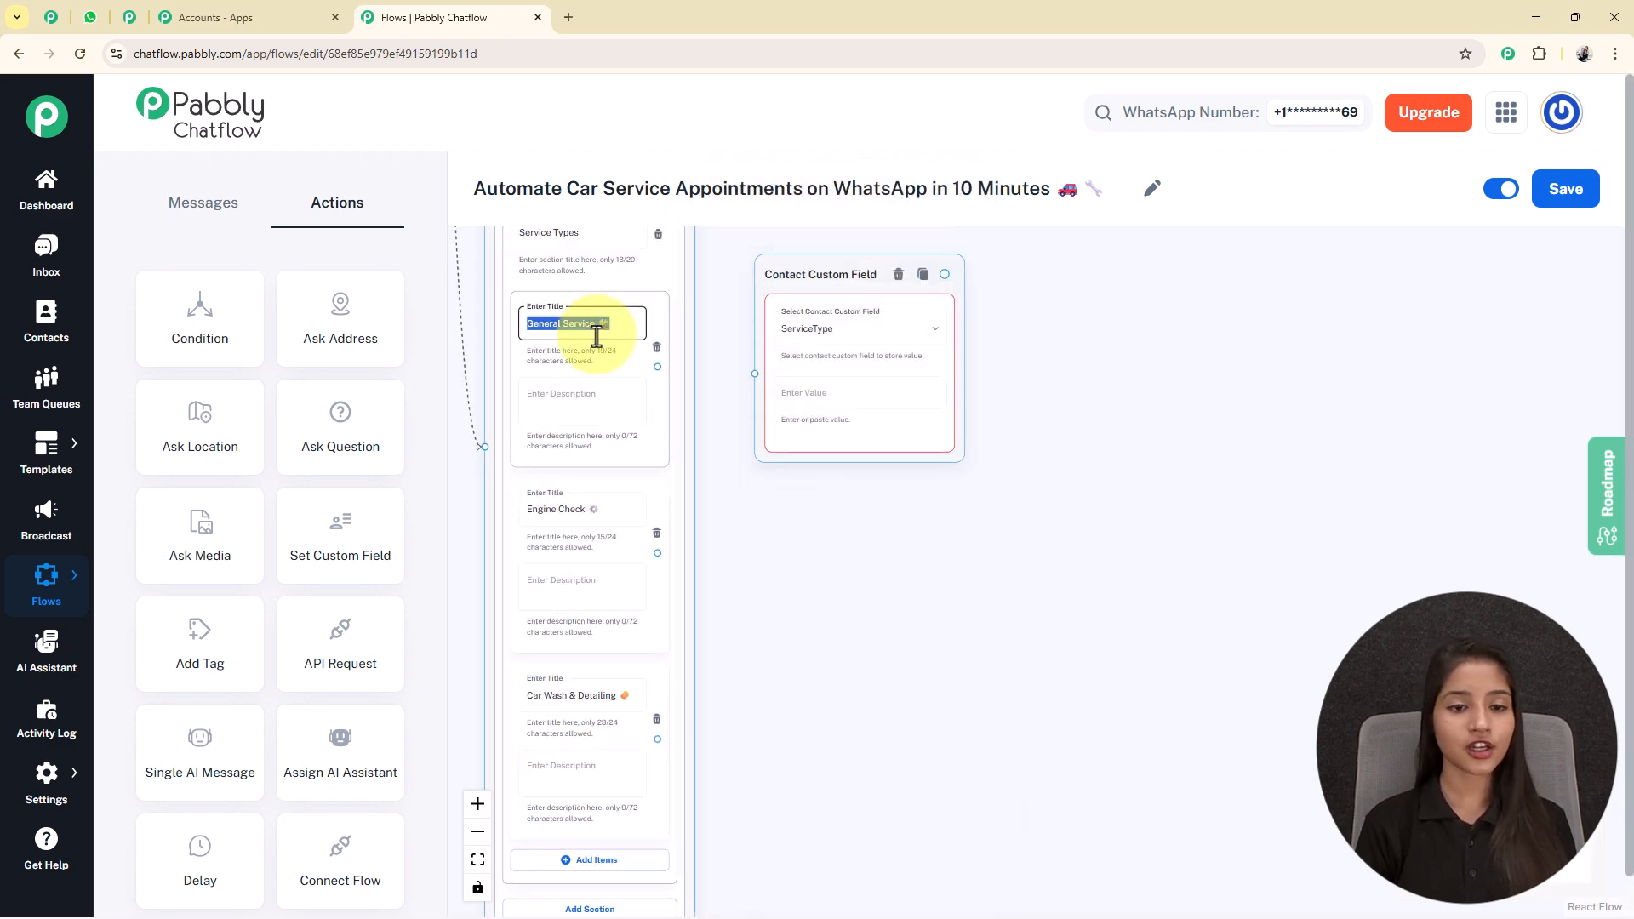
{"action": "key", "text": "ctrl+c"}
{"action": "left_click", "coordinate": [862, 393]}
{"action": "key", "text": "ctrl+v"}
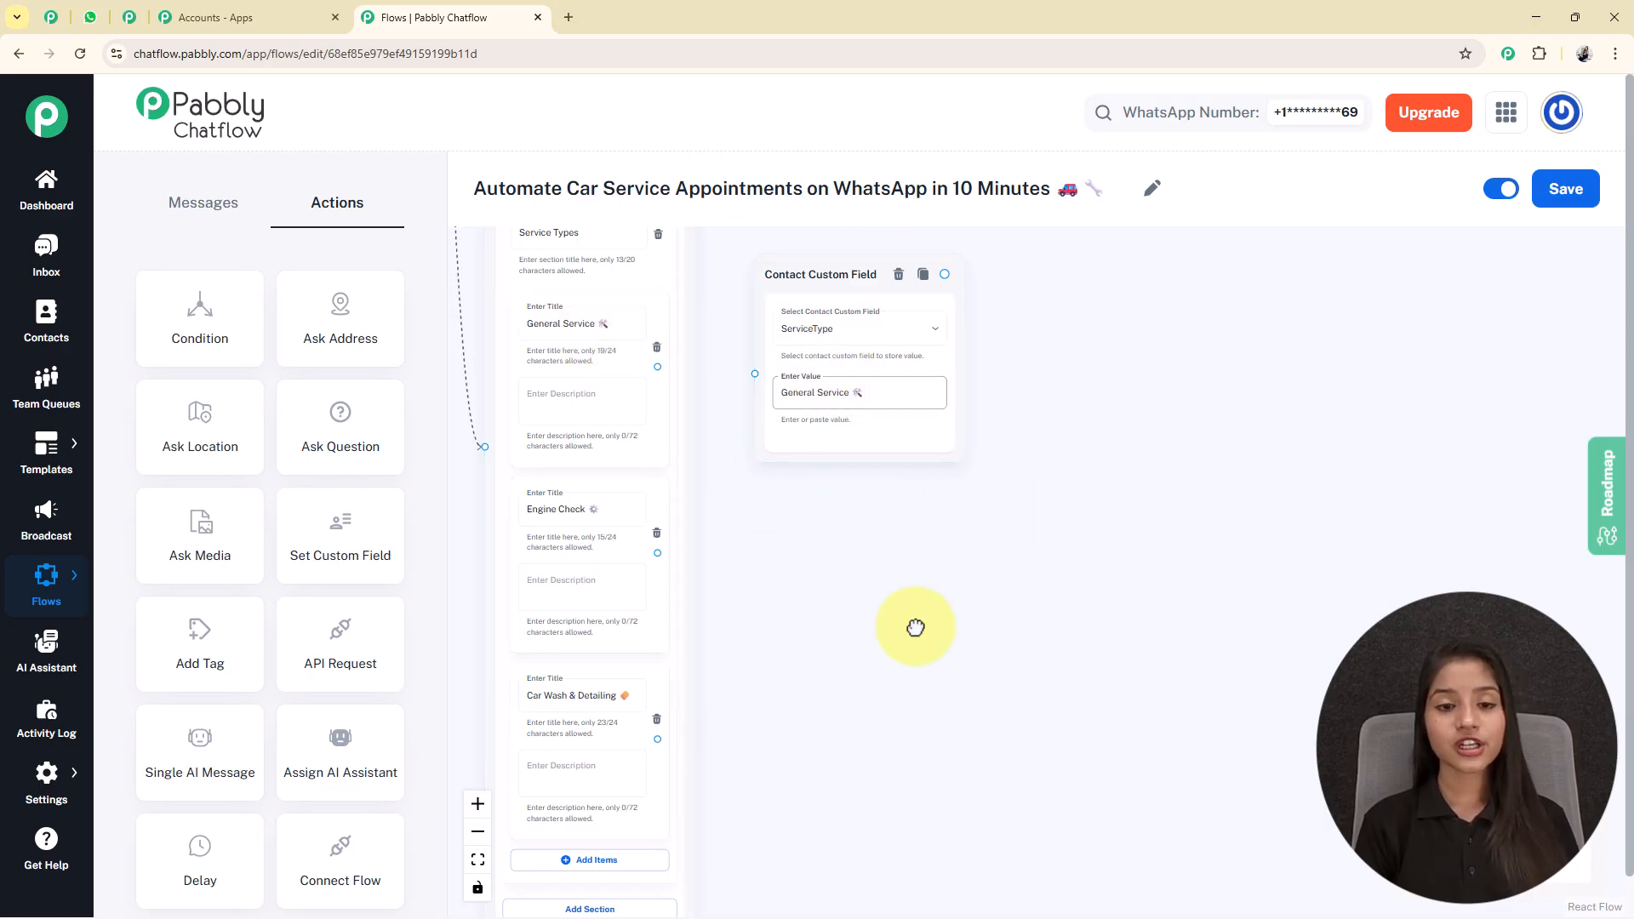
Connect the General Service list item to its custom field node.
{"action": "left_click_drag", "start_coordinate": [886, 565], "coordinate": [944, 681]}
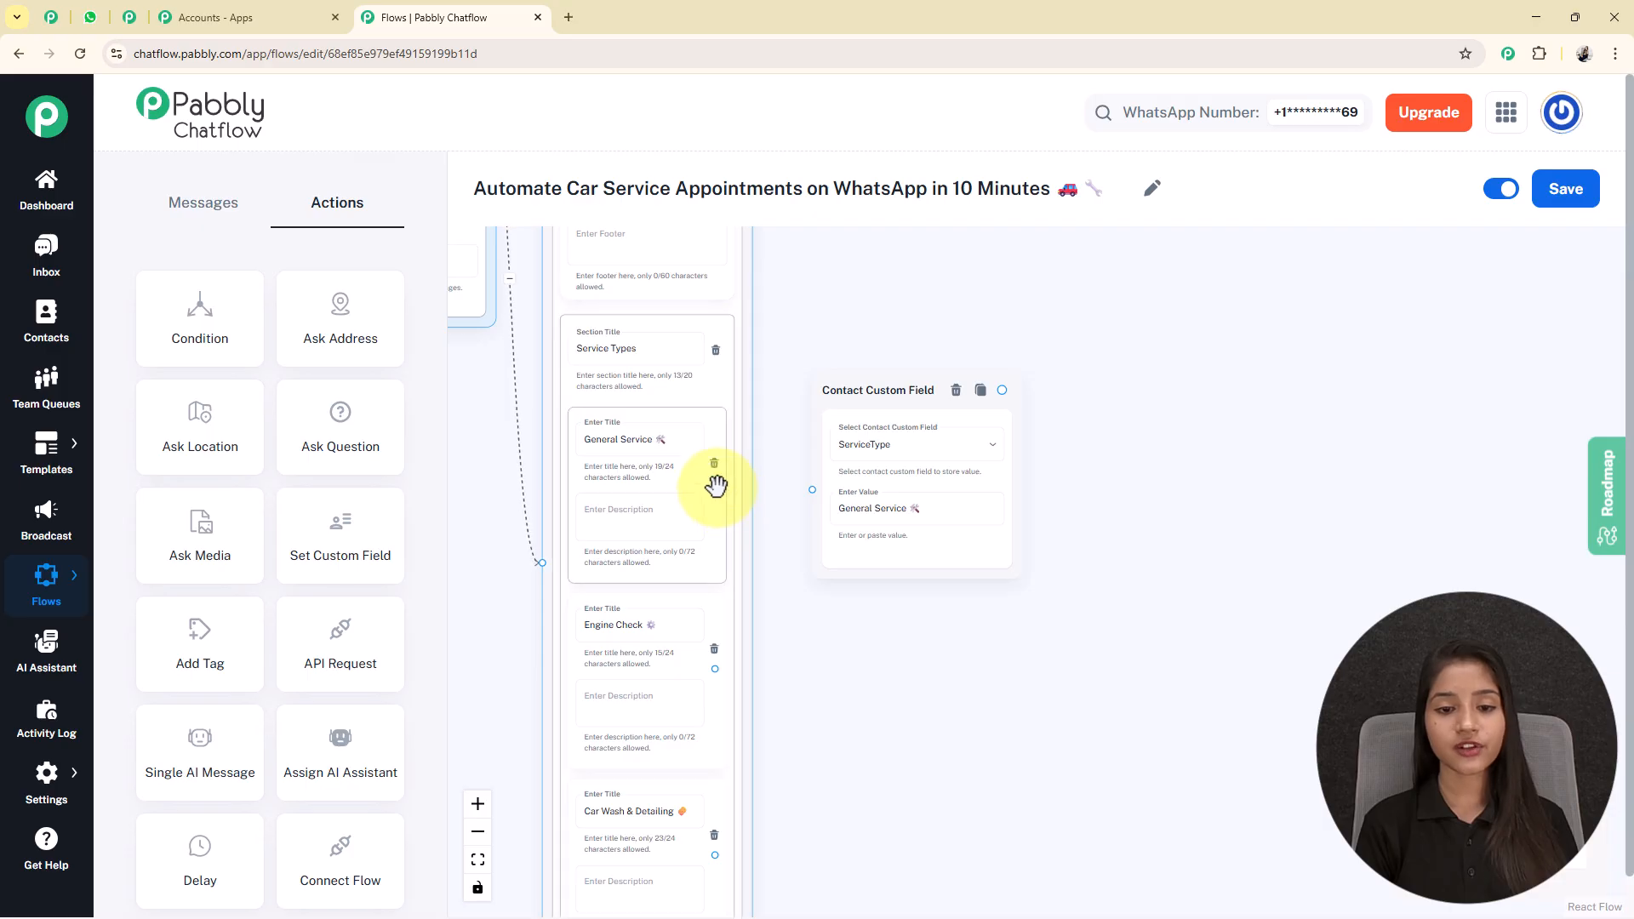
{"action": "left_click_drag", "start_coordinate": [713, 479], "coordinate": [810, 477]}
{"action": "left_click_drag", "start_coordinate": [941, 390], "coordinate": [923, 408]}
Add ServiceType custom field nodes with the values Engine Check and Car Wash & Detailing, and connect each to its matching list item.
{"action": "left_click_drag", "start_coordinate": [909, 726], "coordinate": [931, 496]}
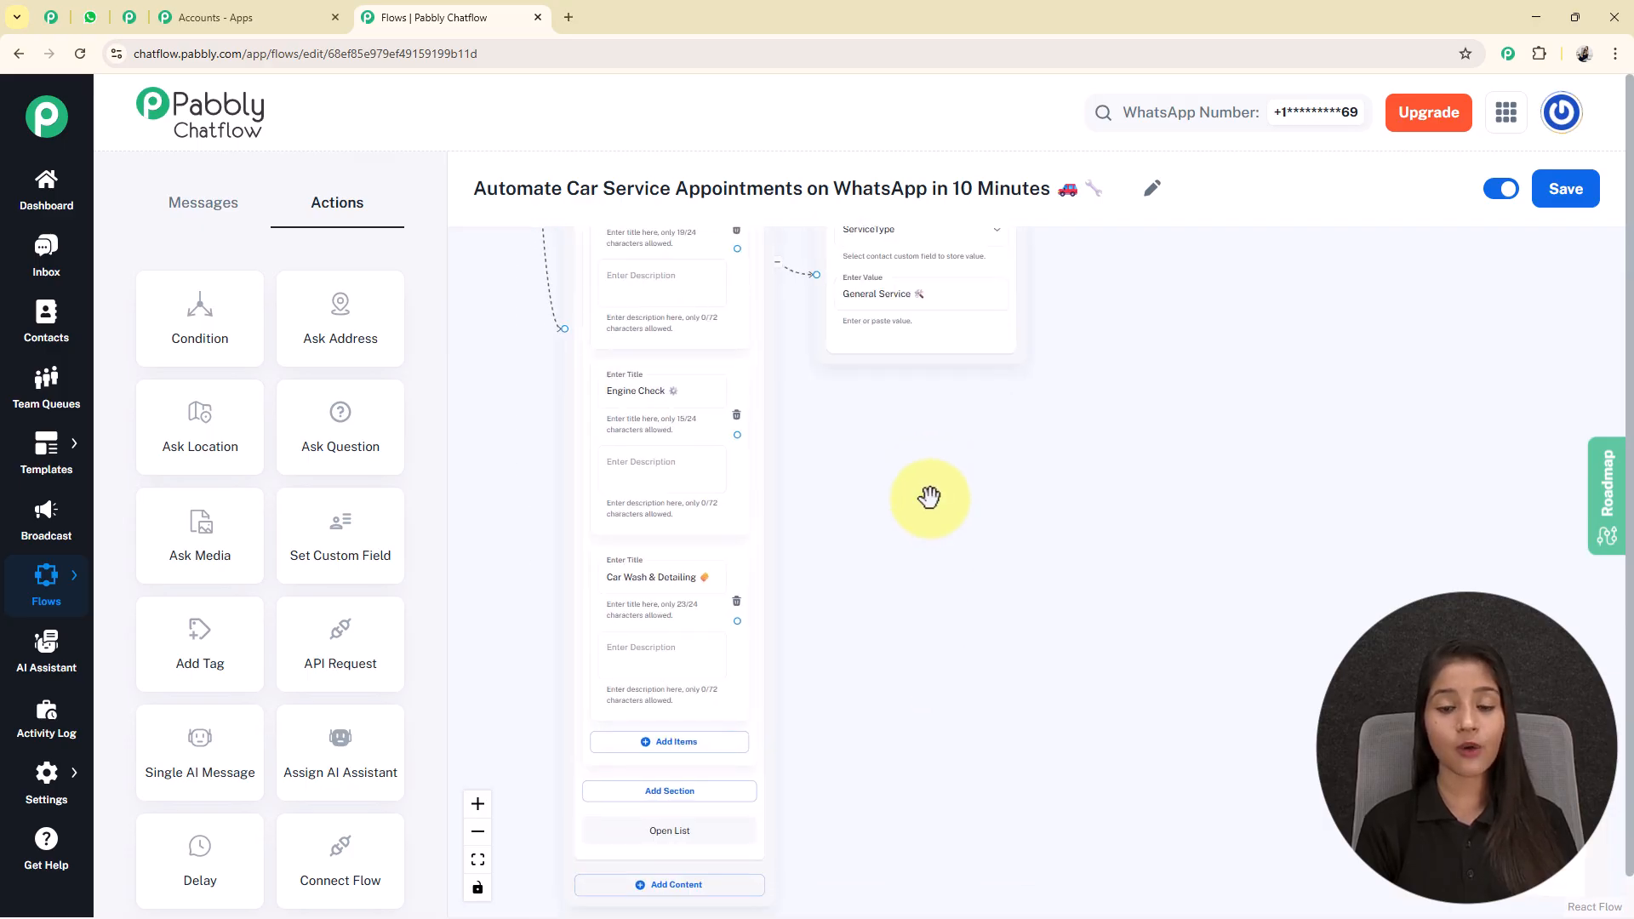
{"action": "scroll", "coordinate": [921, 453], "scroll_direction": "down", "scroll_amount": 1}
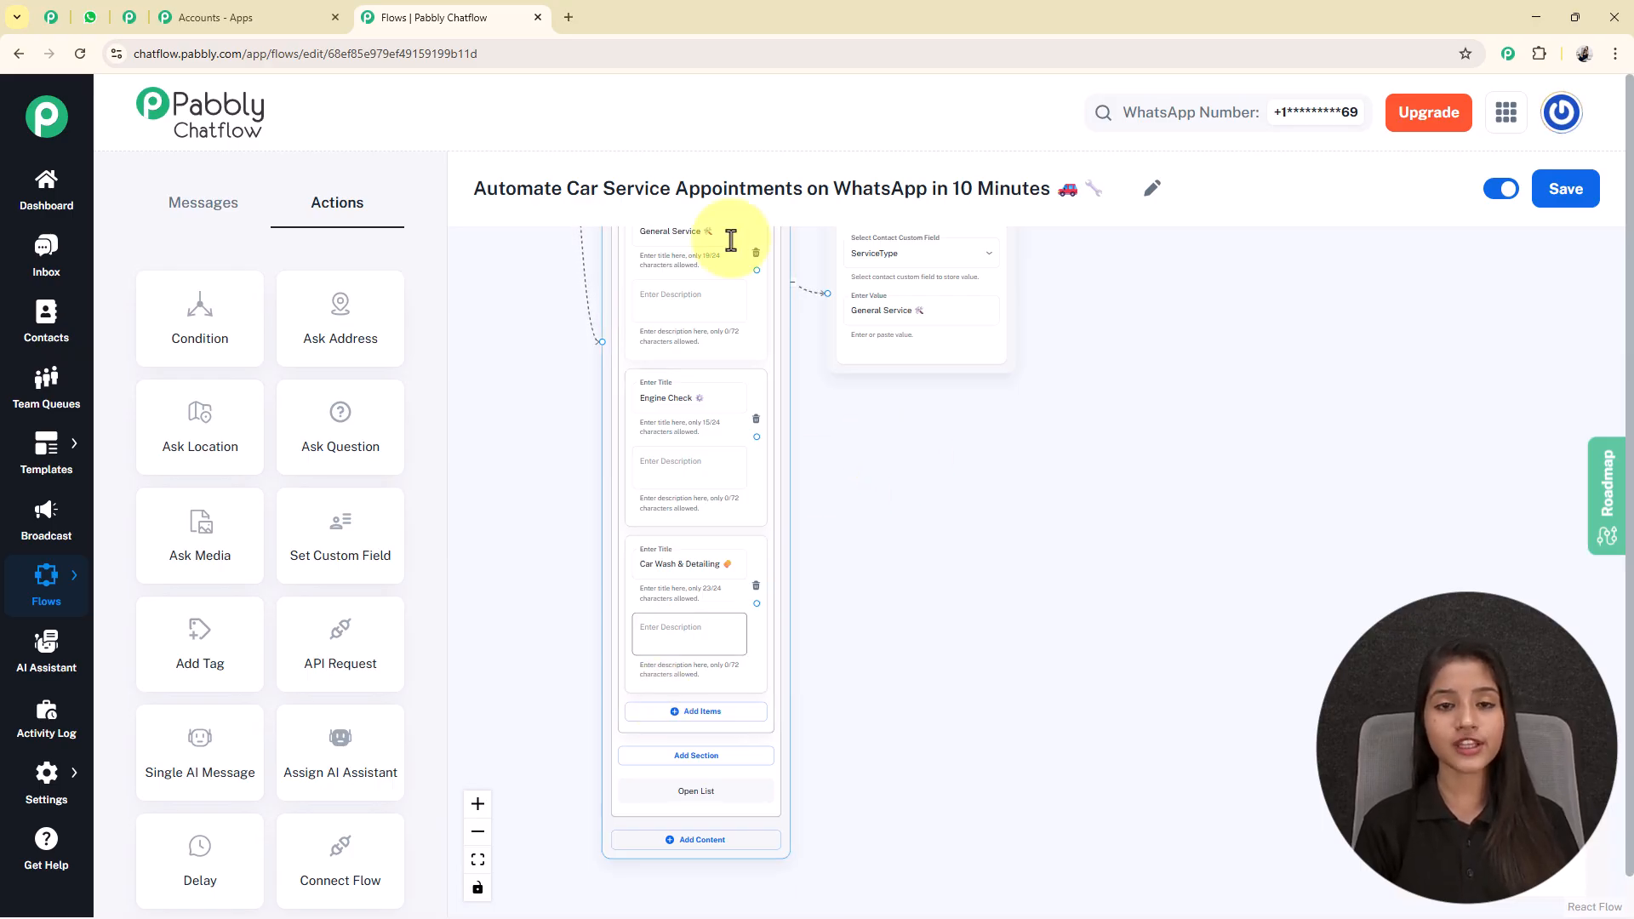
{"action": "left_click_drag", "start_coordinate": [1000, 620], "coordinate": [963, 706]}
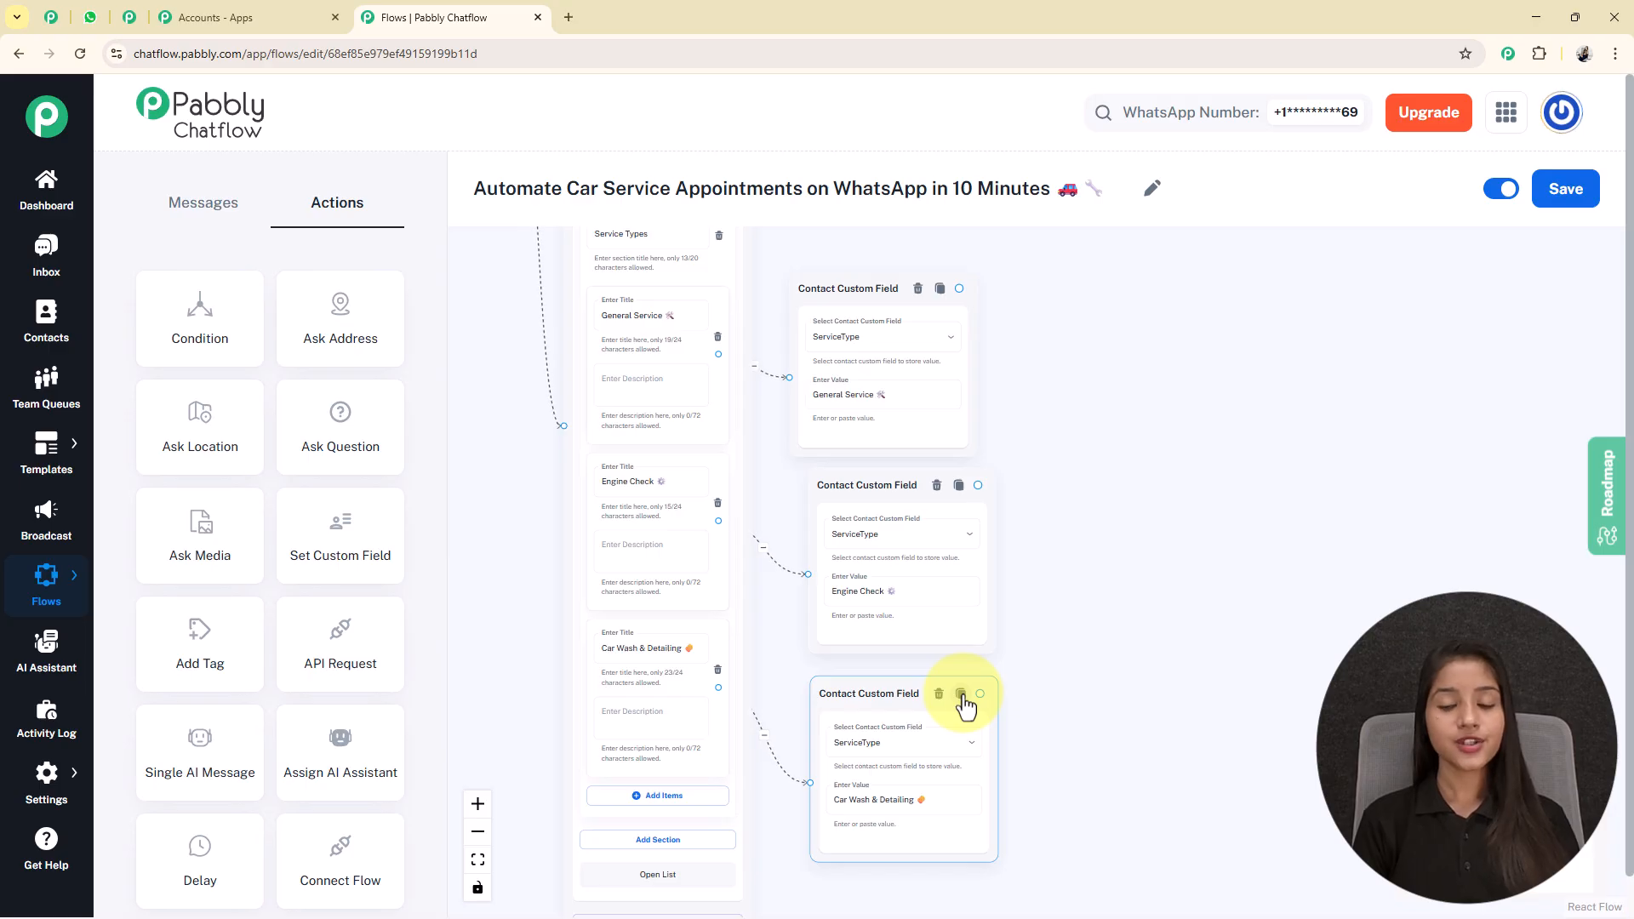
Check the values in the three ServiceType custom field nodes and save the flow.
{"action": "left_click", "coordinate": [877, 400]}
{"action": "scroll", "coordinate": [886, 391], "scroll_direction": "up", "scroll_amount": 3}
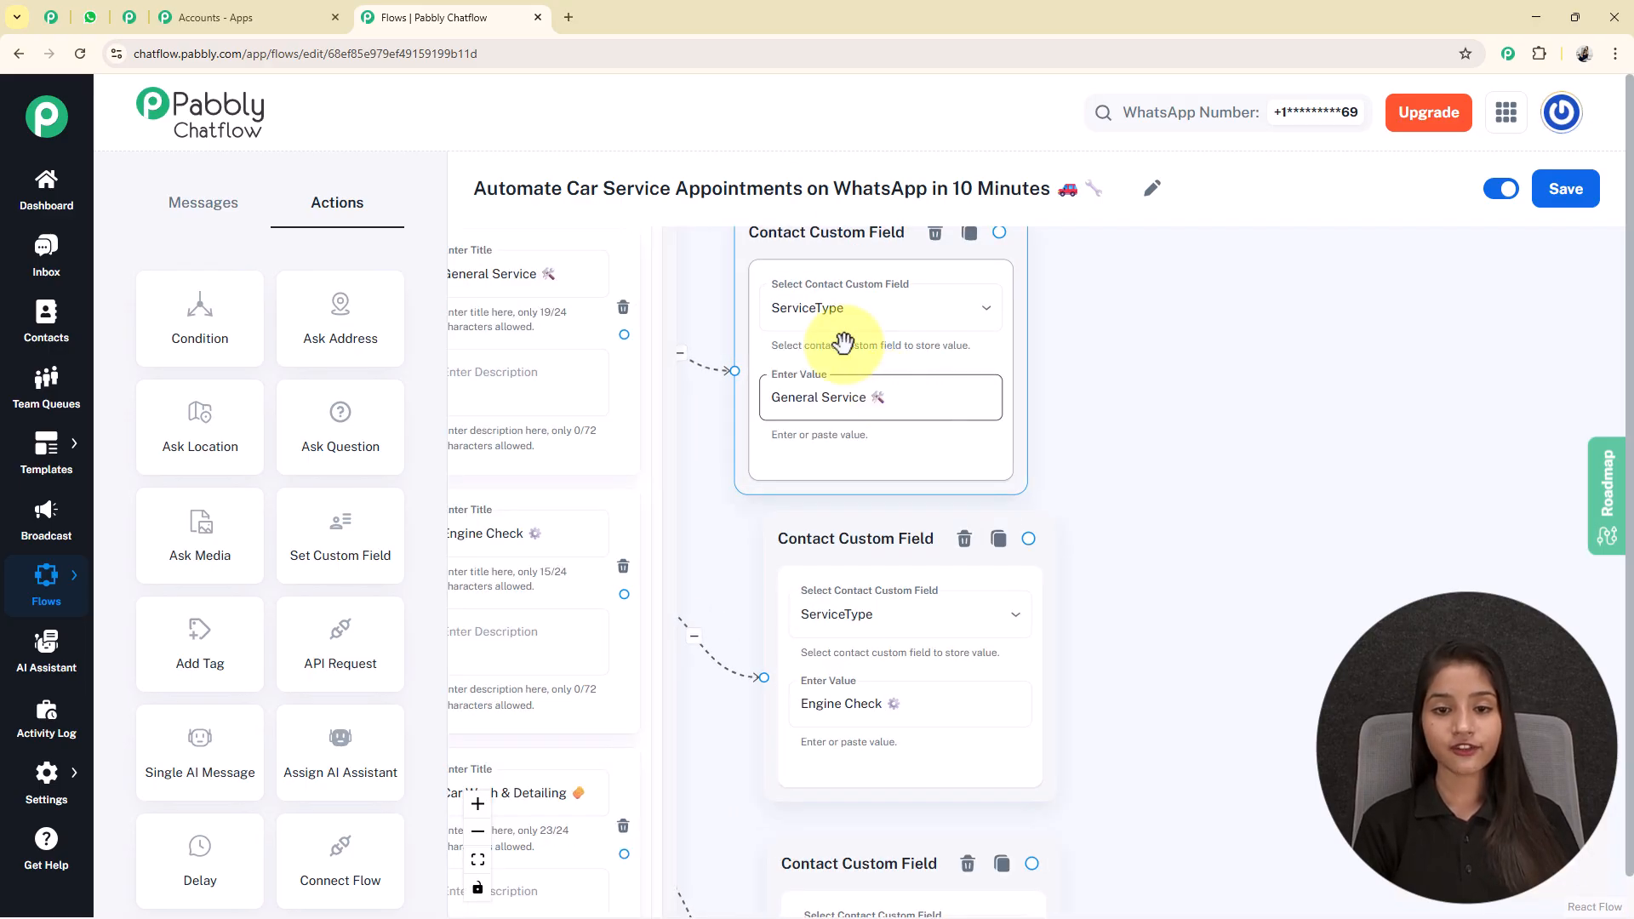
{"action": "left_click", "coordinate": [857, 716]}
{"action": "scroll", "coordinate": [887, 702], "scroll_direction": "down", "scroll_amount": 1}
{"action": "scroll", "coordinate": [888, 702], "scroll_direction": "down", "scroll_amount": 3}
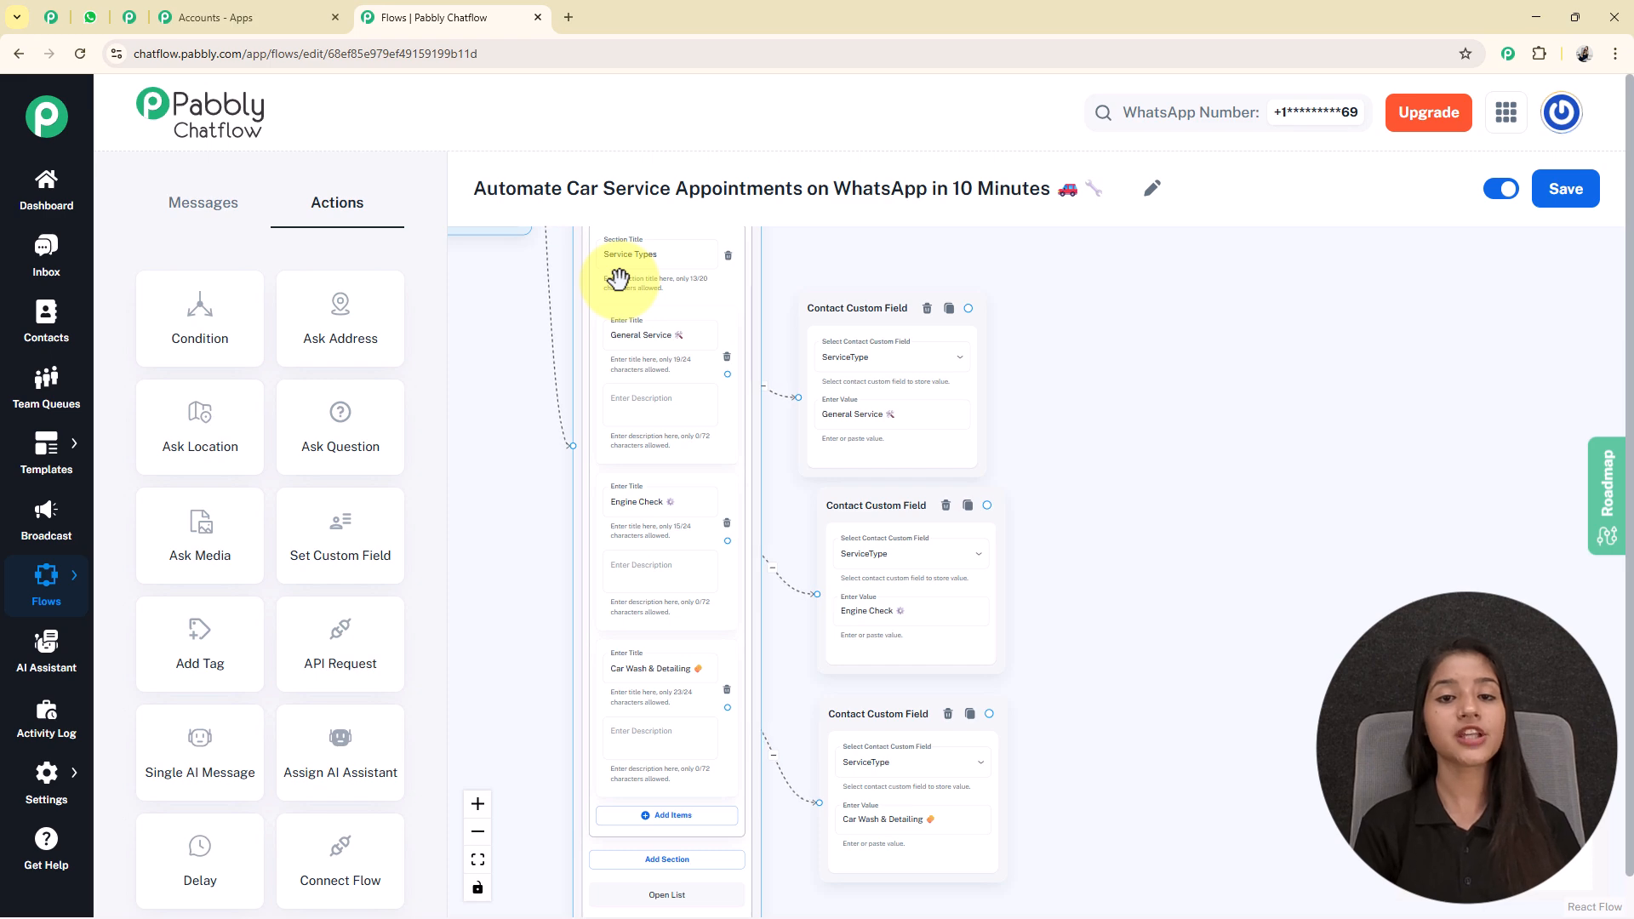
{"action": "scroll", "coordinate": [718, 536], "scroll_direction": "down", "scroll_amount": 2}
{"action": "left_click", "coordinate": [736, 602]}
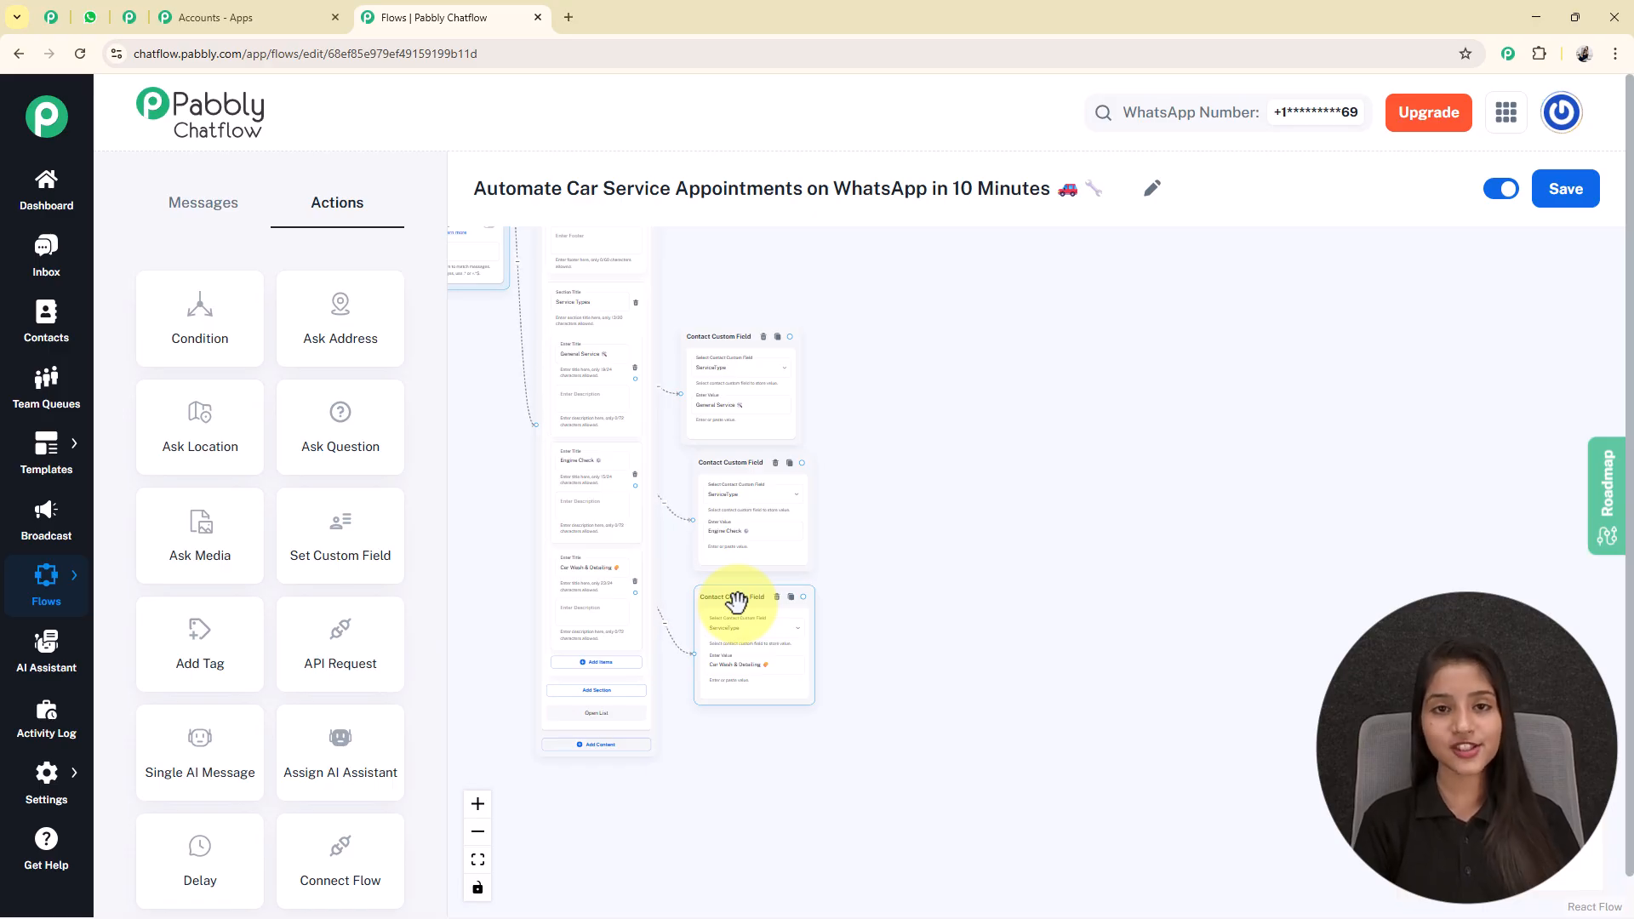
{"action": "left_click", "coordinate": [948, 529]}
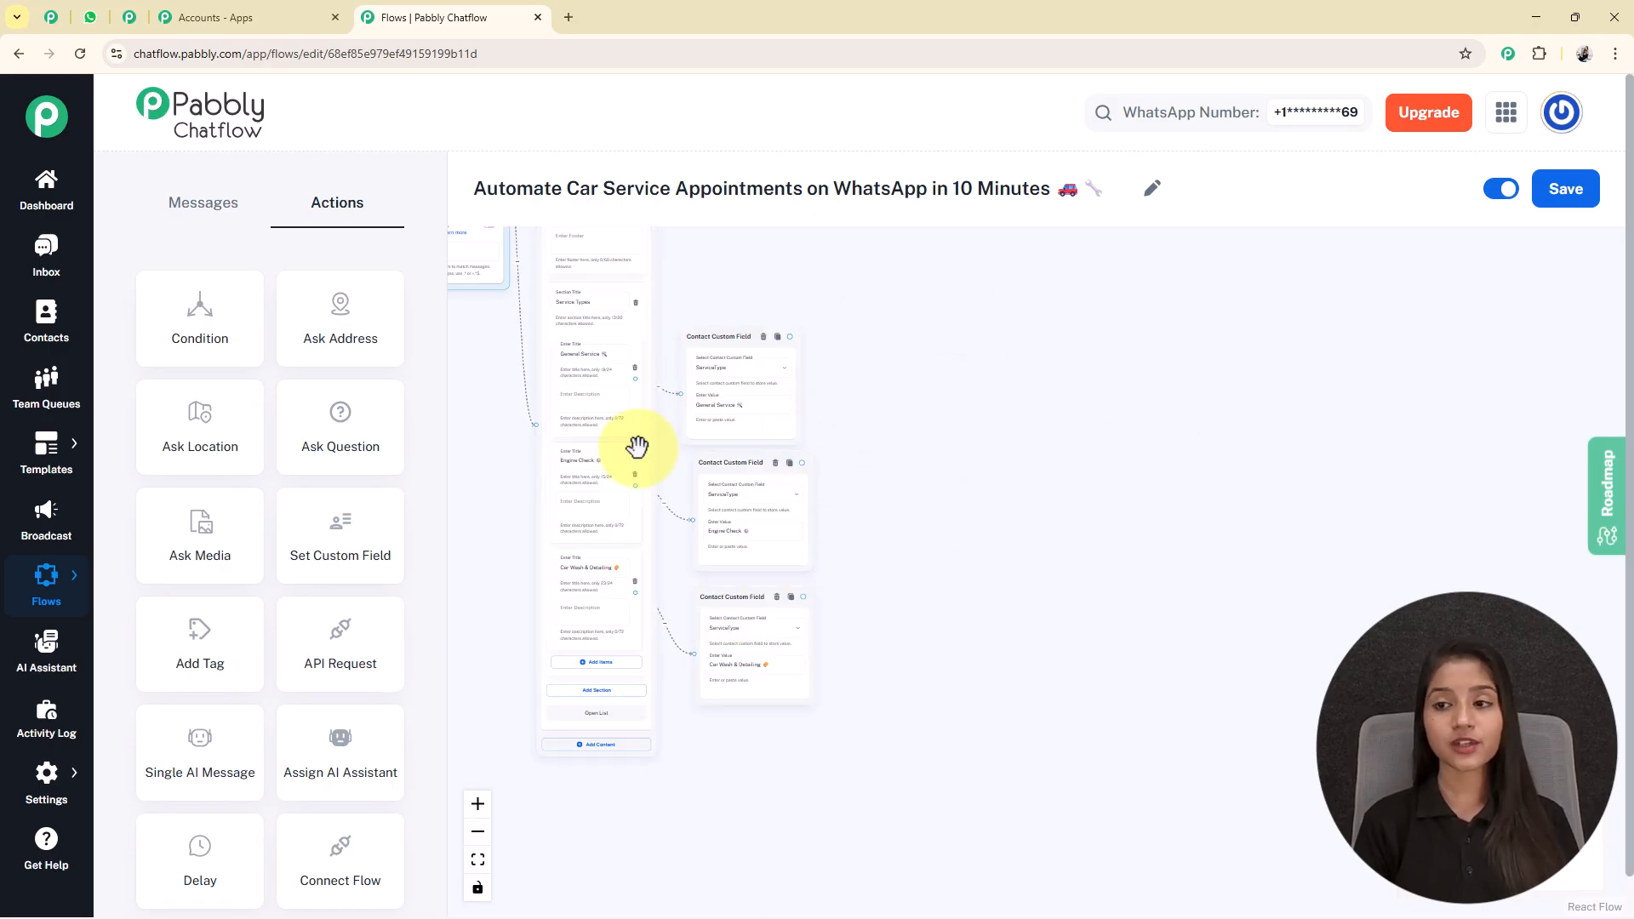
{"action": "left_click", "coordinate": [1585, 194]}
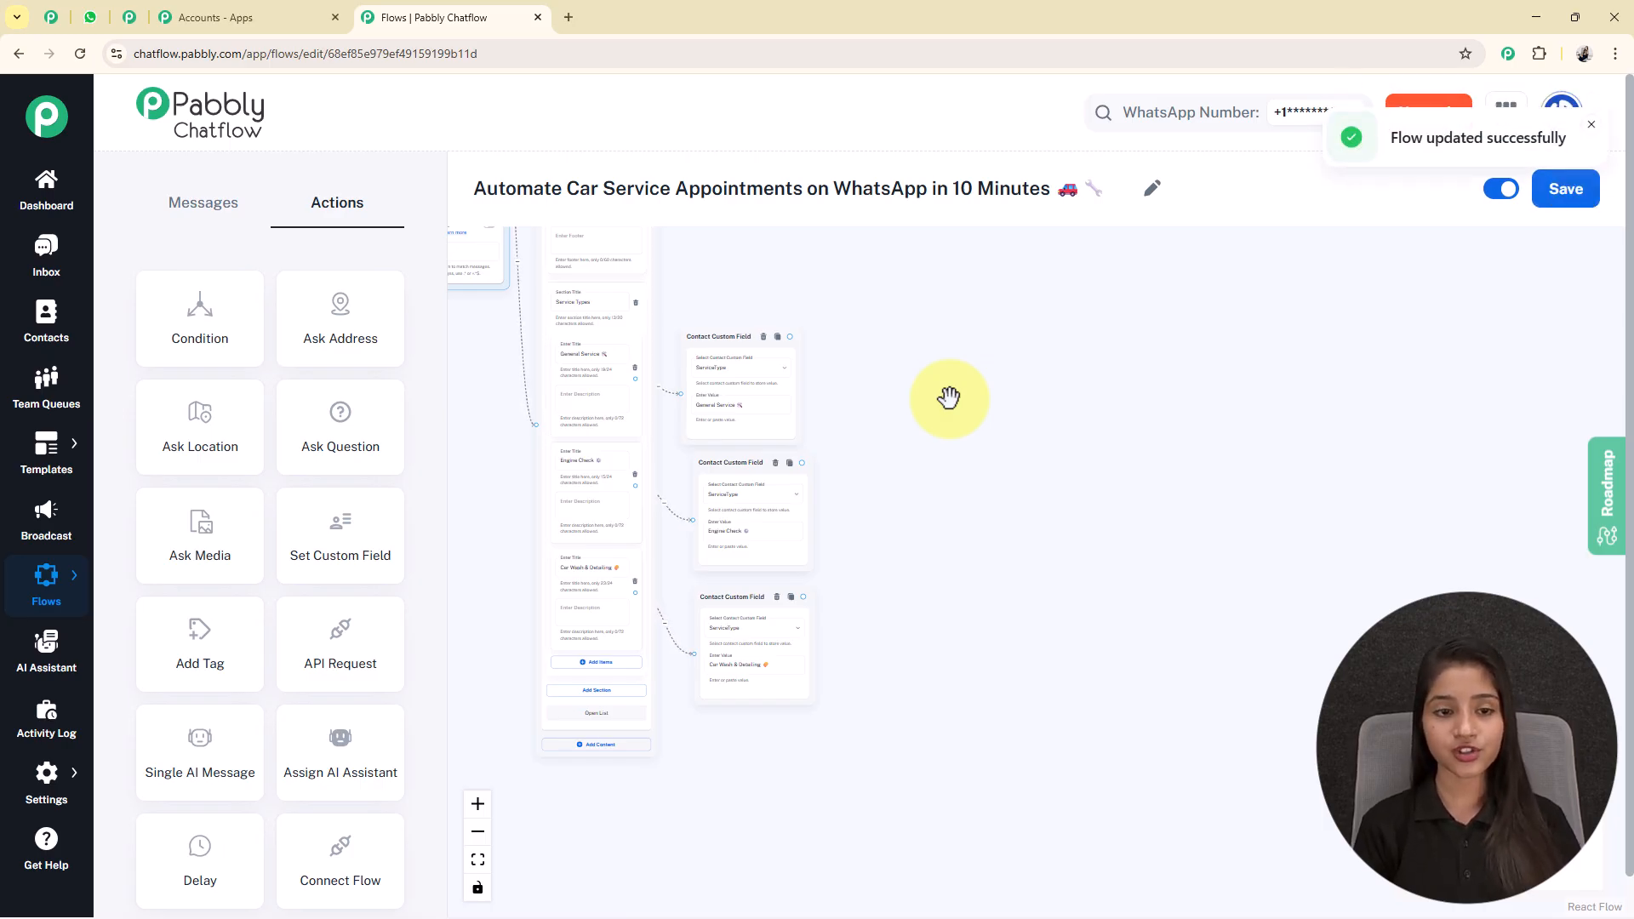
Open the Contact Custom Fields settings in a new browser tab.
{"action": "mouse_move", "coordinate": [29, 779]}
{"action": "right_click", "coordinate": [216, 576]}
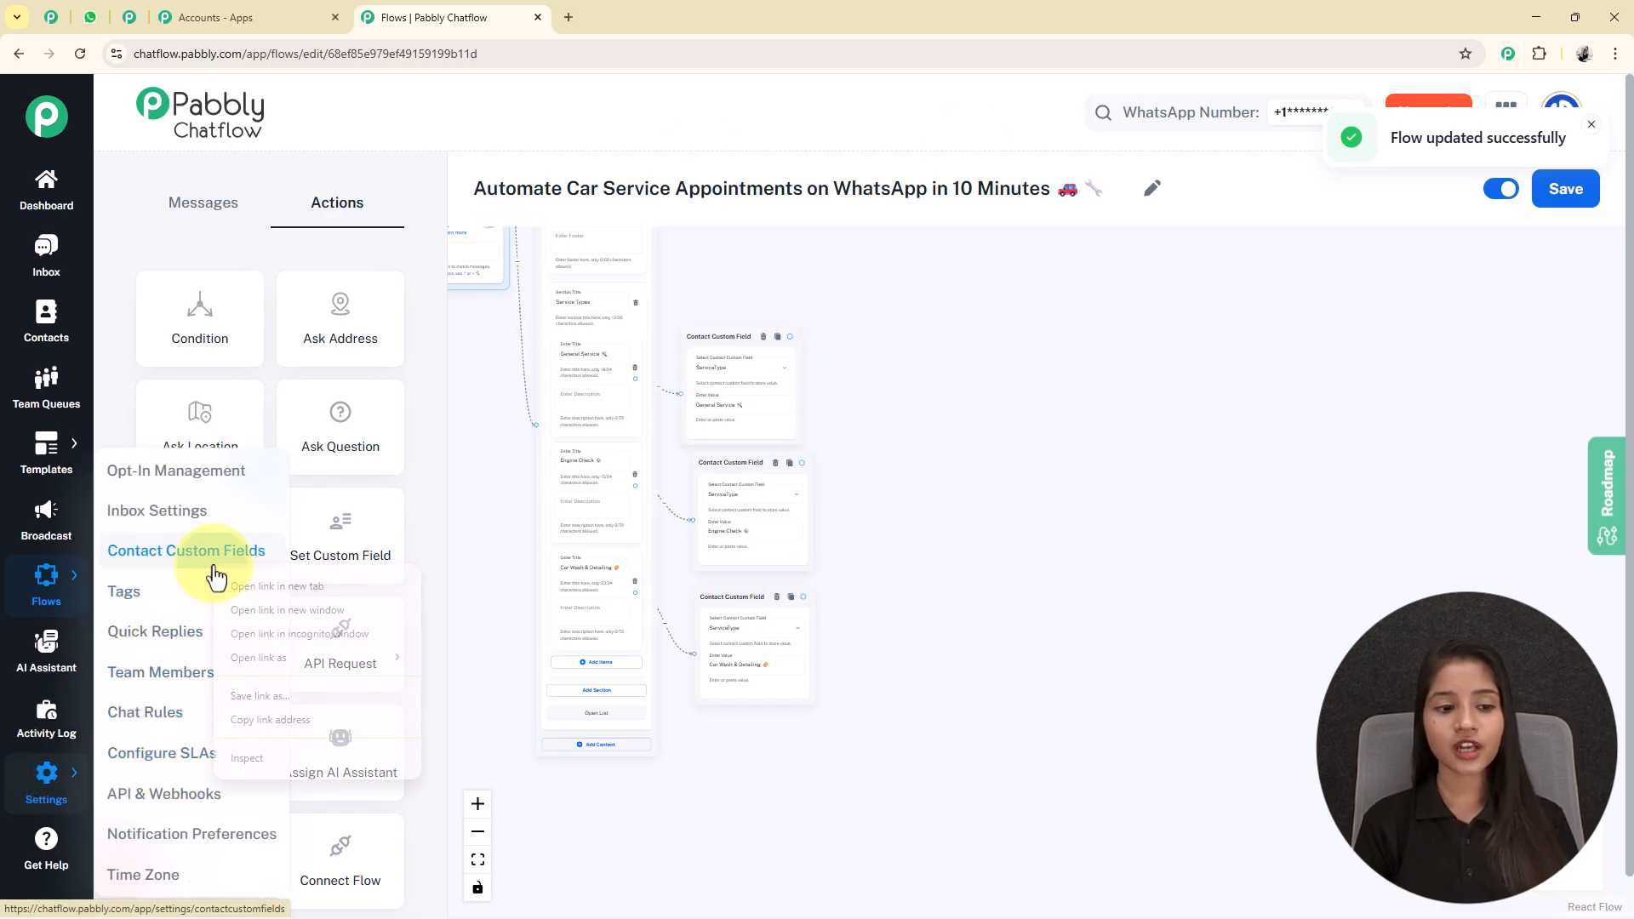
{"action": "left_click", "coordinate": [264, 587]}
{"action": "left_click", "coordinate": [564, 17]}
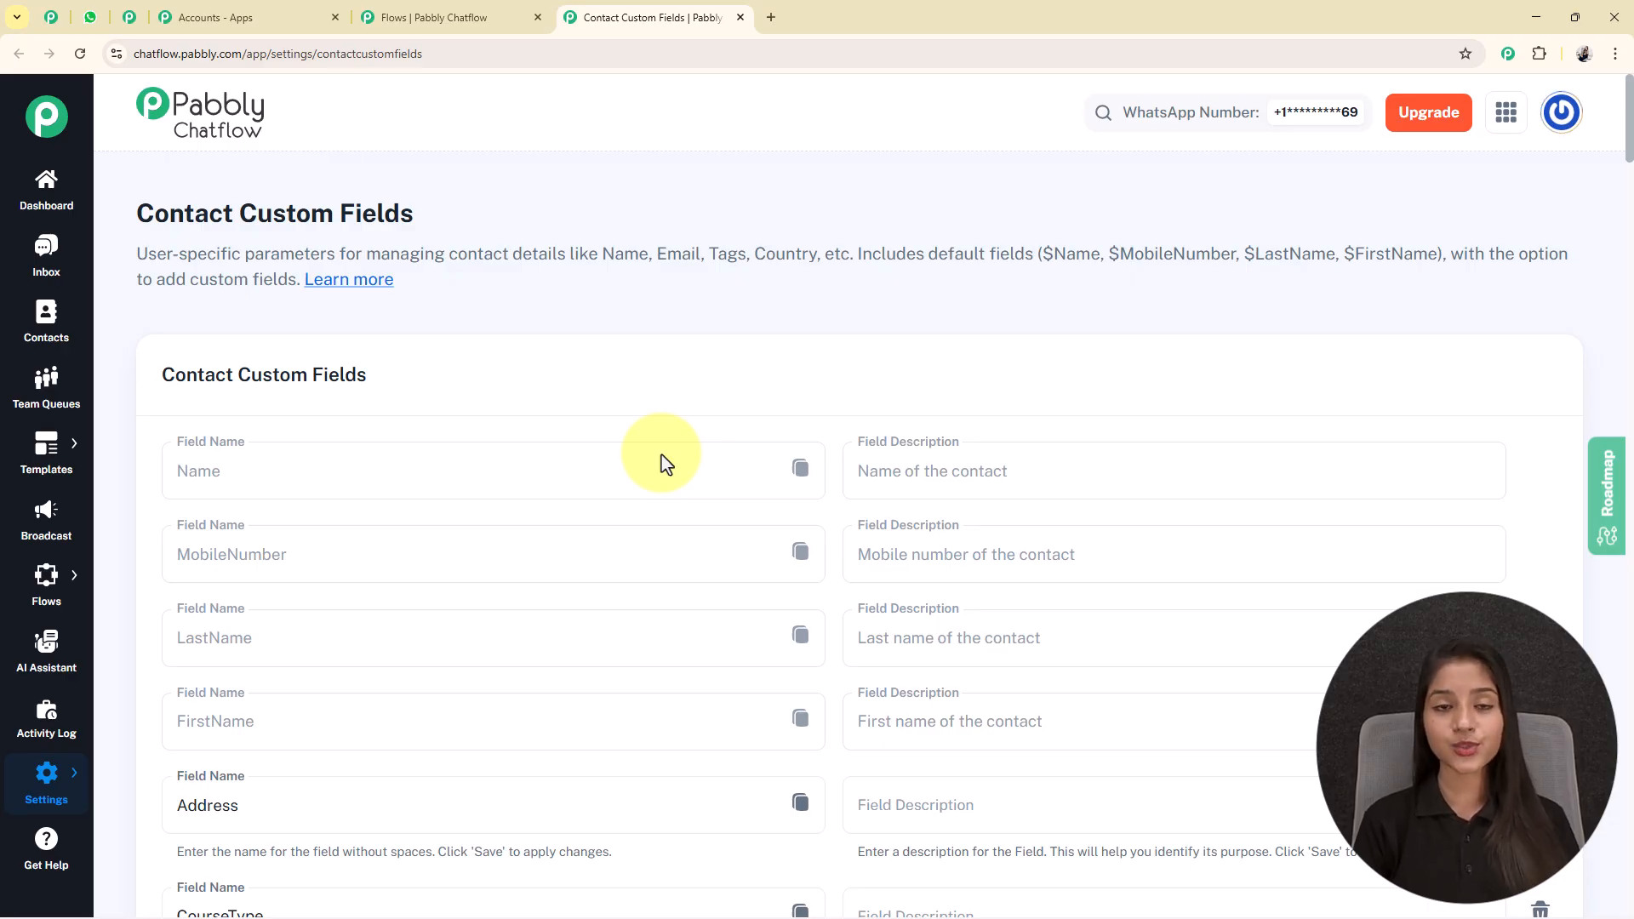
Add a blank field at the end of the contact custom fields list.
{"action": "scroll", "coordinate": [666, 464], "scroll_direction": "down", "scroll_amount": 20}
{"action": "scroll", "coordinate": [667, 464], "scroll_direction": "down", "scroll_amount": 20}
{"action": "scroll", "coordinate": [667, 464], "scroll_direction": "down", "scroll_amount": 20}
{"action": "scroll", "coordinate": [661, 457], "scroll_direction": "down", "scroll_amount": 1}
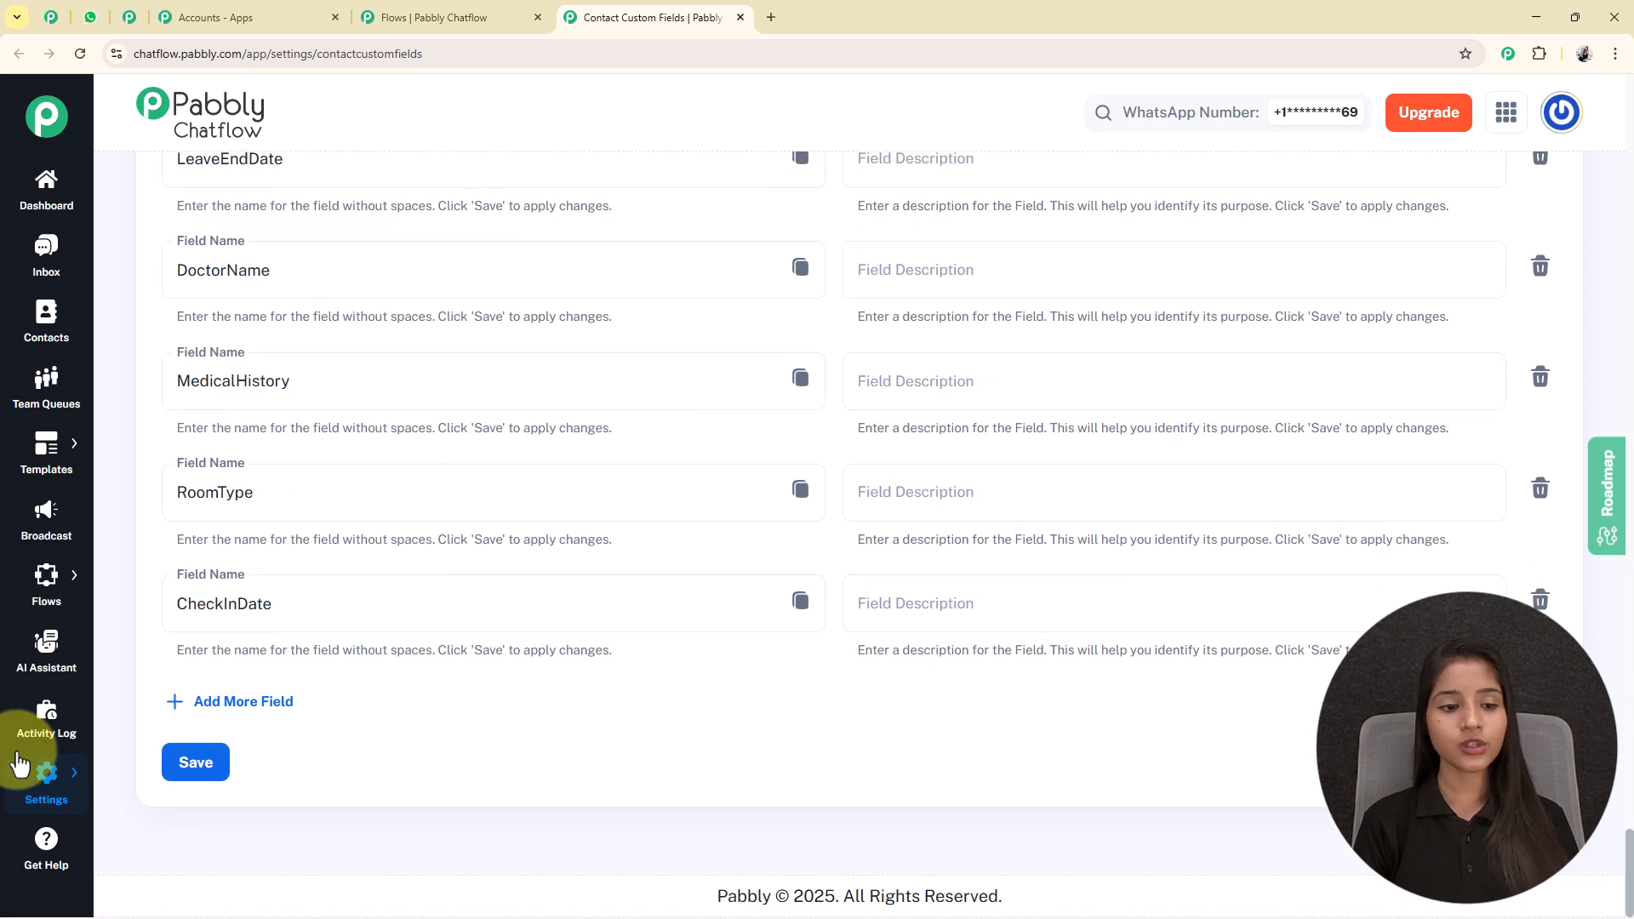
{"action": "left_click", "coordinate": [243, 702]}
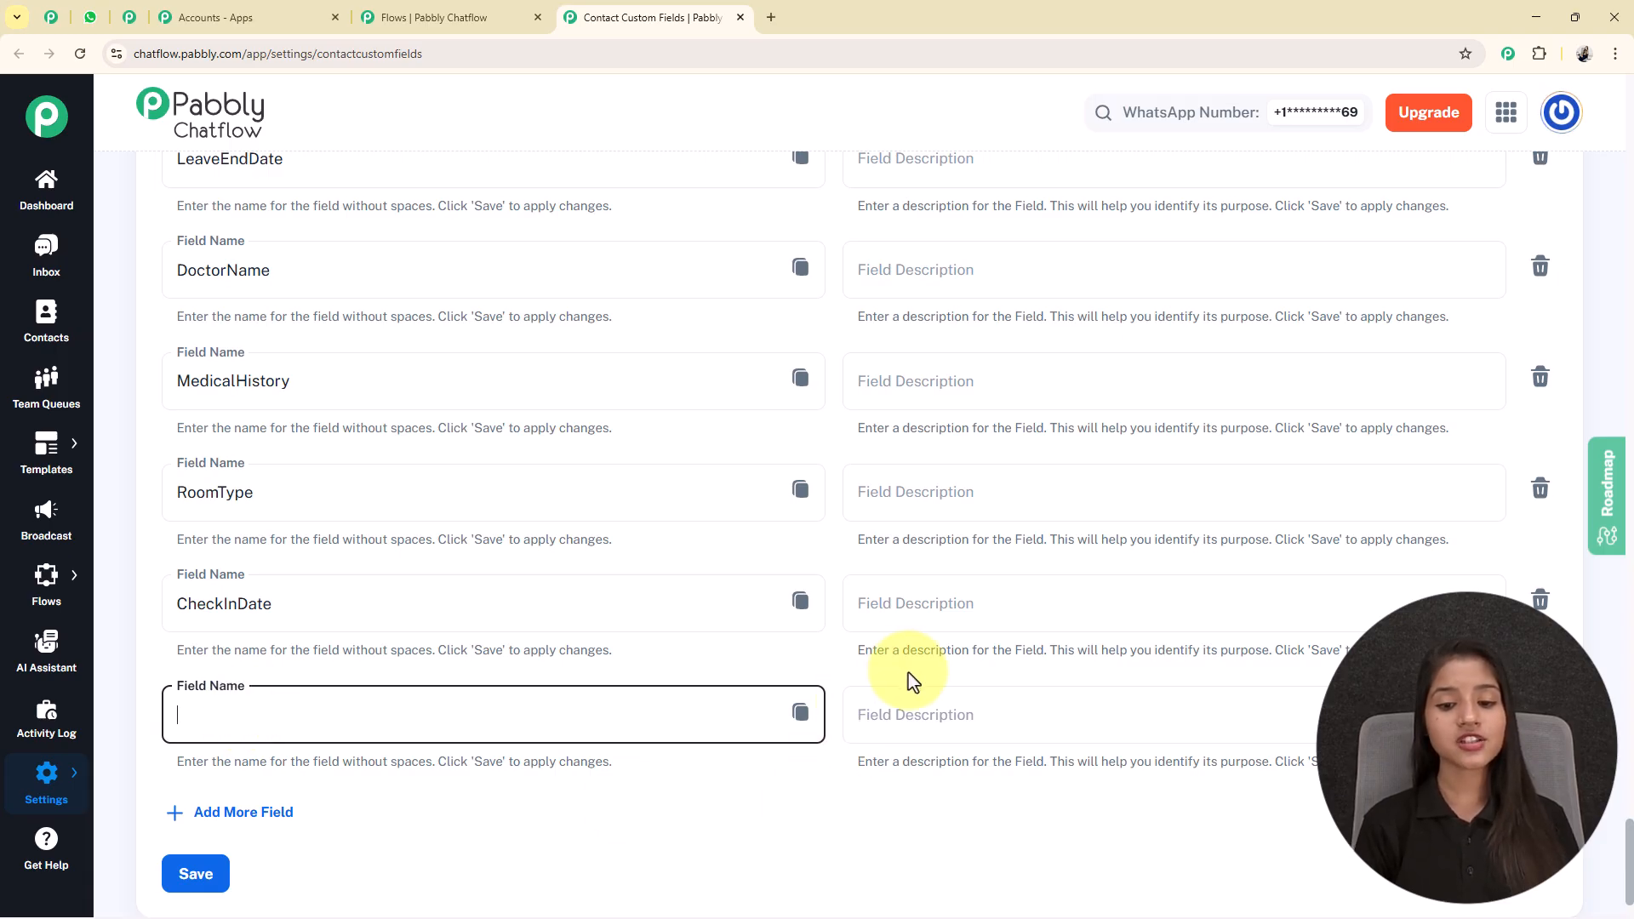
{"action": "scroll", "coordinate": [686, 605], "scroll_direction": "down", "scroll_amount": 1}
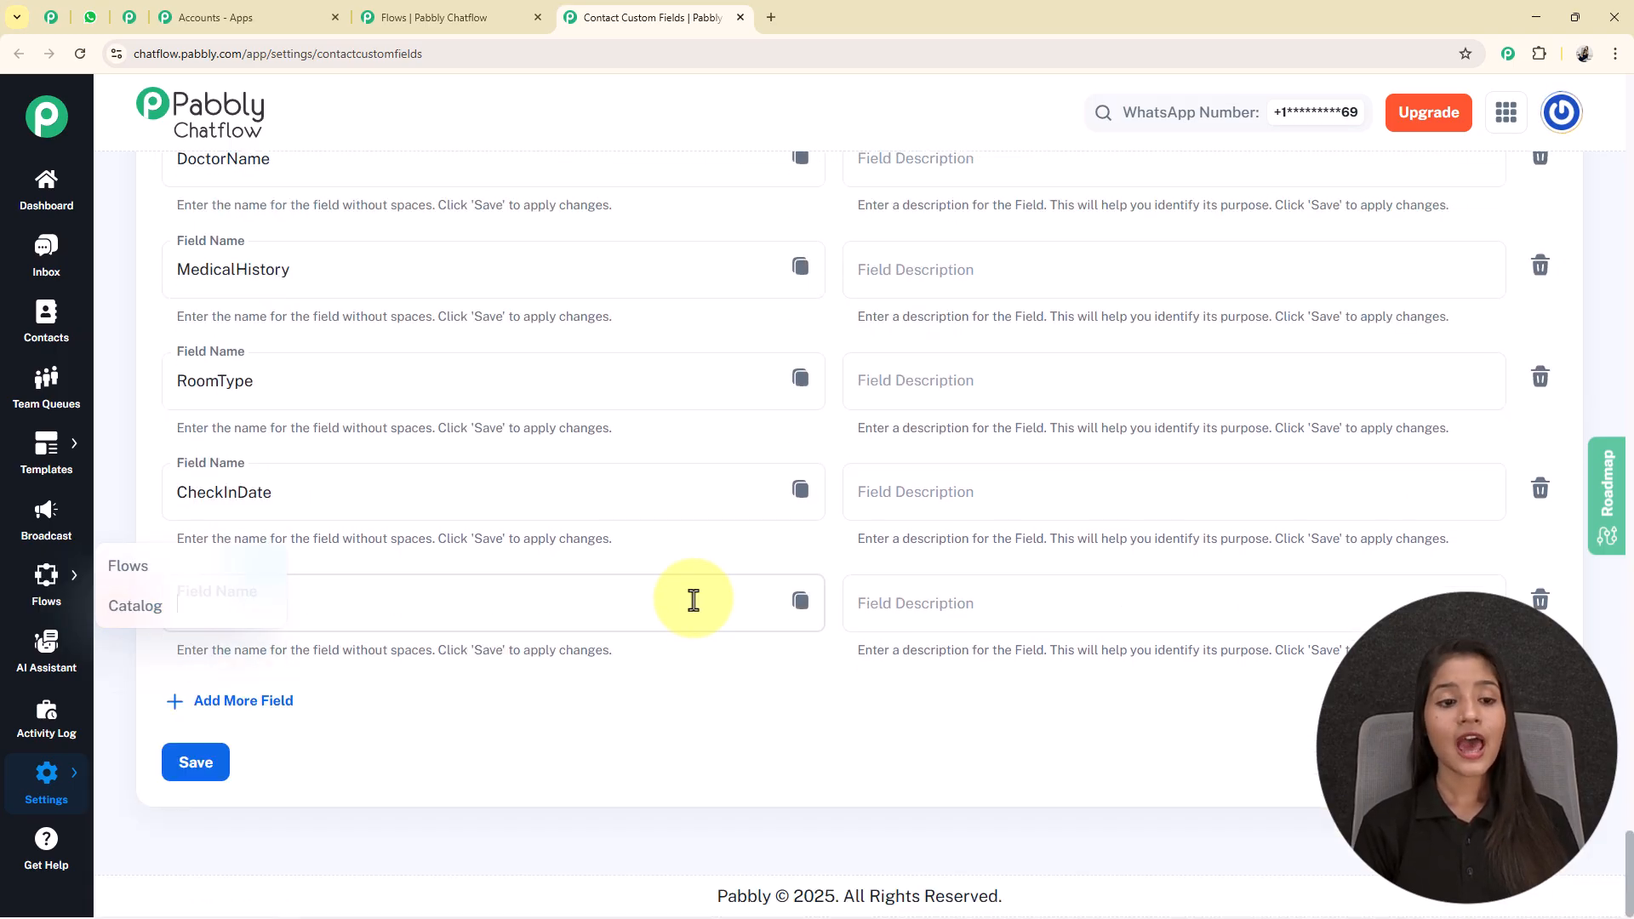
Find the ServiceType field in the contact custom fields list and close the settings page.
{"action": "scroll", "coordinate": [712, 438], "scroll_direction": "up", "scroll_amount": 10}
{"action": "scroll", "coordinate": [712, 438], "scroll_direction": "up", "scroll_amount": 20}
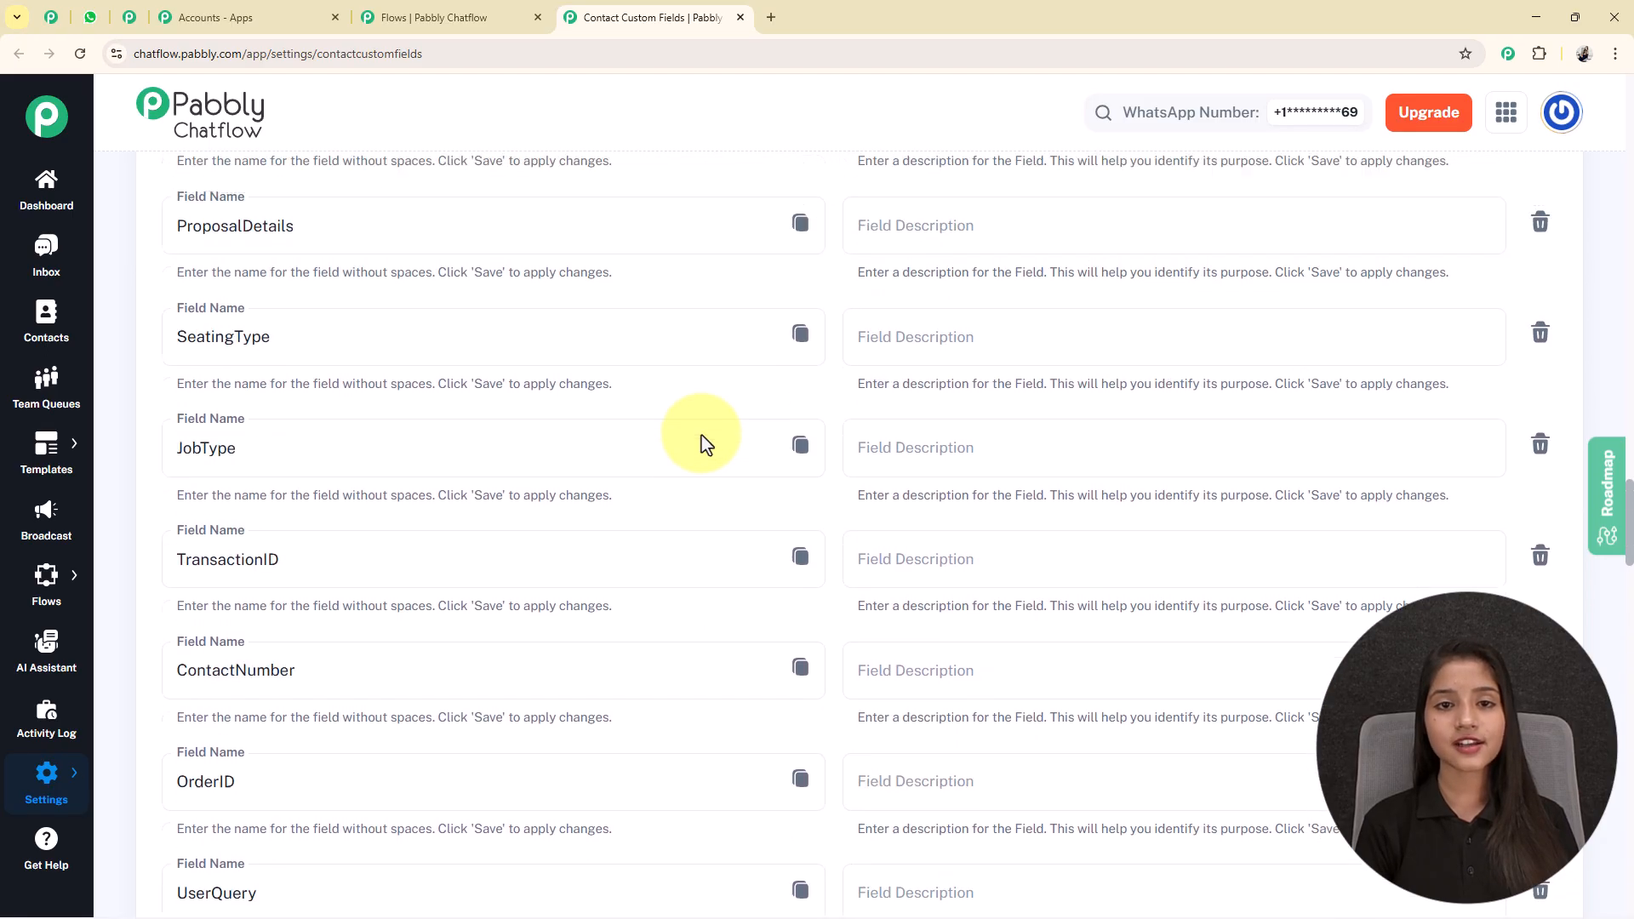
{"action": "scroll", "coordinate": [705, 445], "scroll_direction": "up", "scroll_amount": 15}
{"action": "scroll", "coordinate": [336, 784], "scroll_direction": "down", "scroll_amount": 2}
{"action": "left_click_drag", "start_coordinate": [281, 685], "coordinate": [110, 704]}
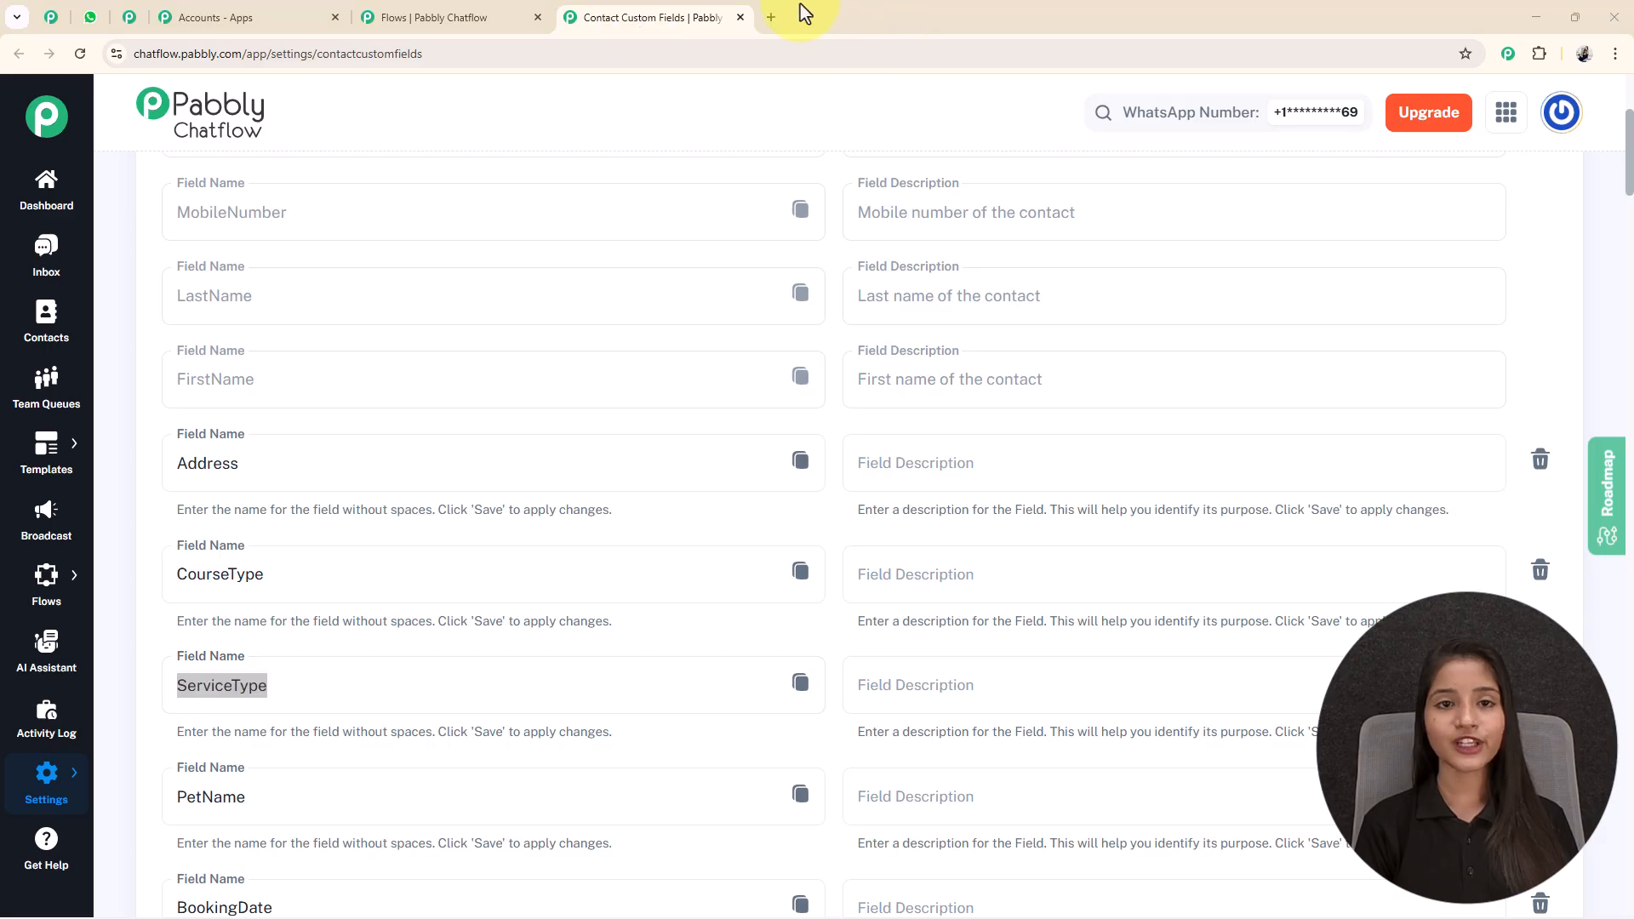
{"action": "left_click", "coordinate": [740, 17]}
Add an Ask Question node to the flow and place it to the right of the ServiceType custom field nodes.
{"action": "left_click_drag", "start_coordinate": [1062, 573], "coordinate": [916, 573]}
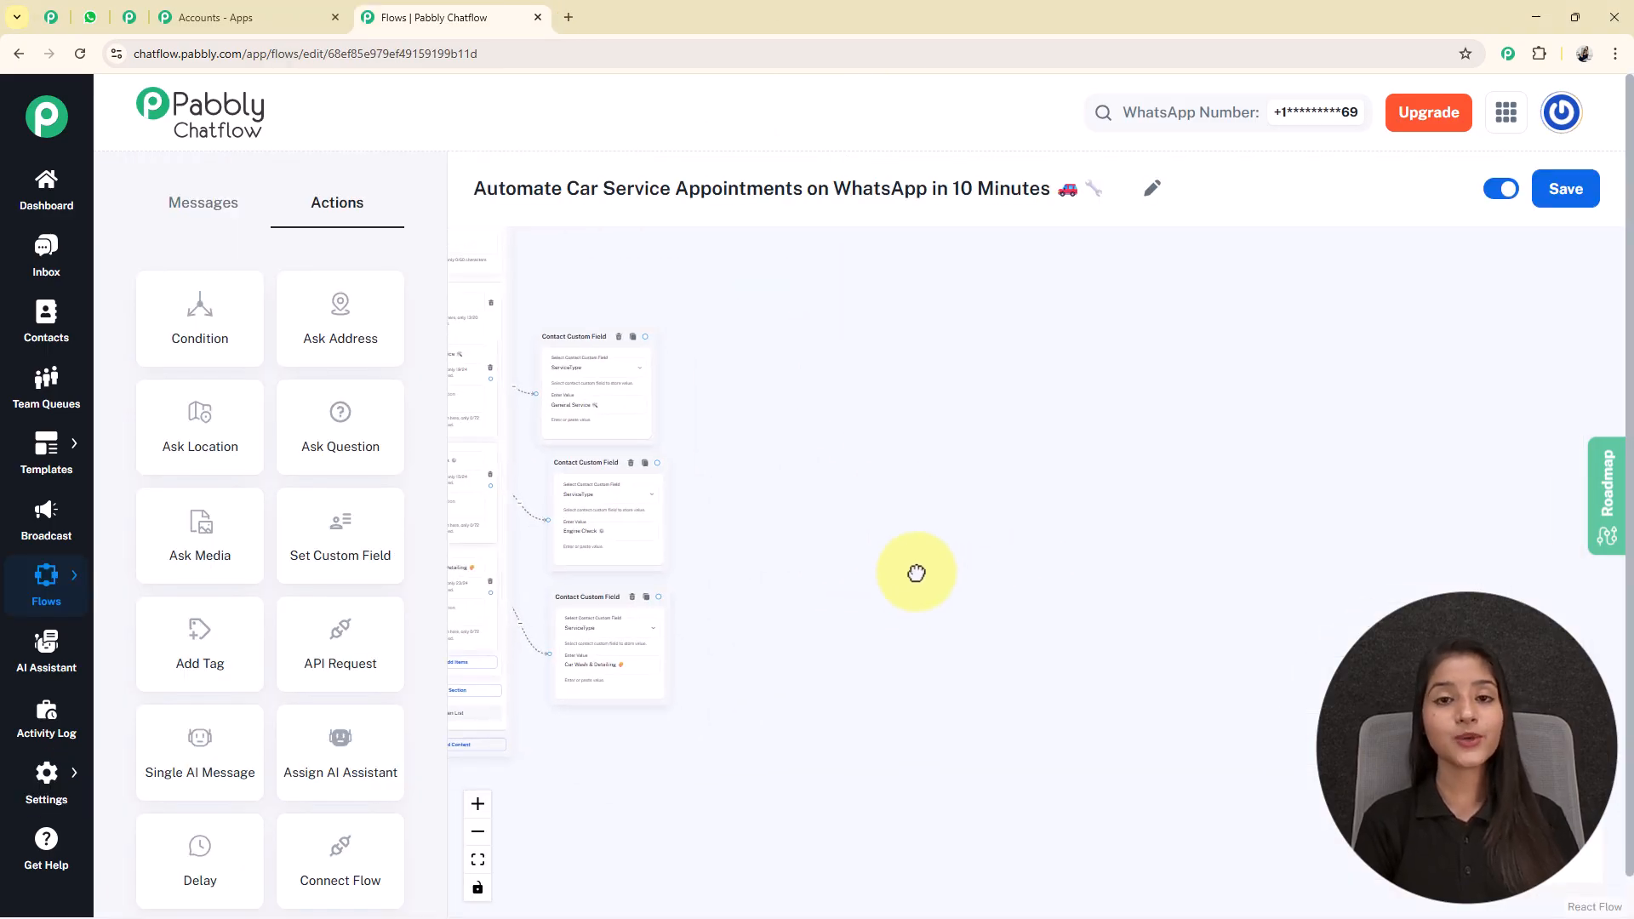
{"action": "left_click", "coordinate": [579, 535]}
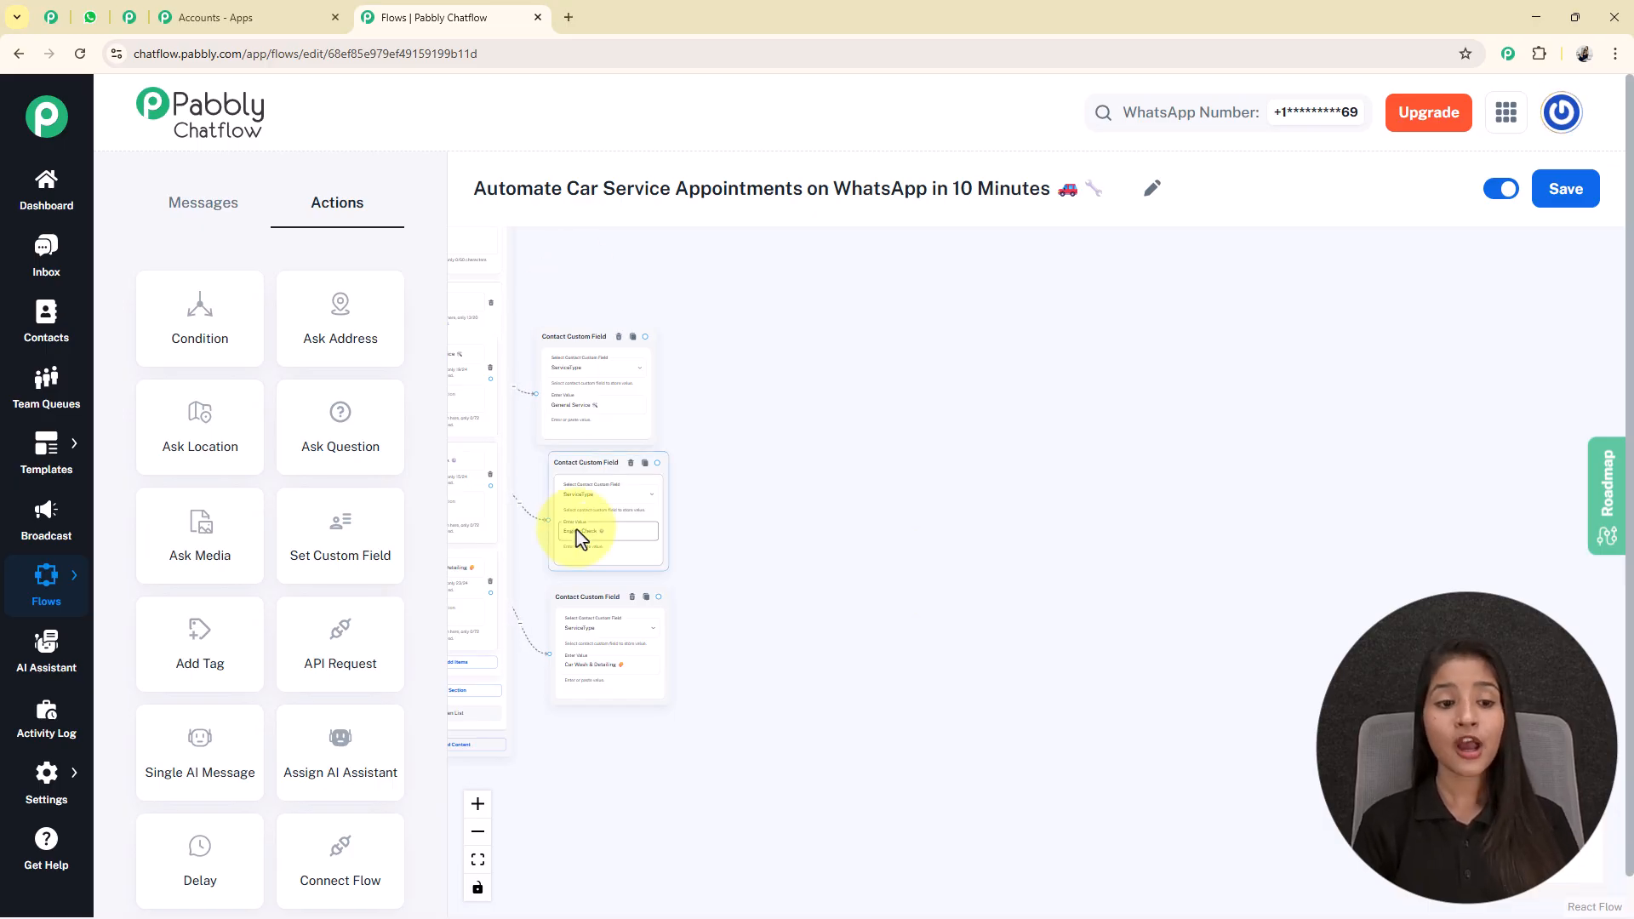
{"action": "scroll", "coordinate": [813, 409], "scroll_direction": "down", "scroll_amount": 3}
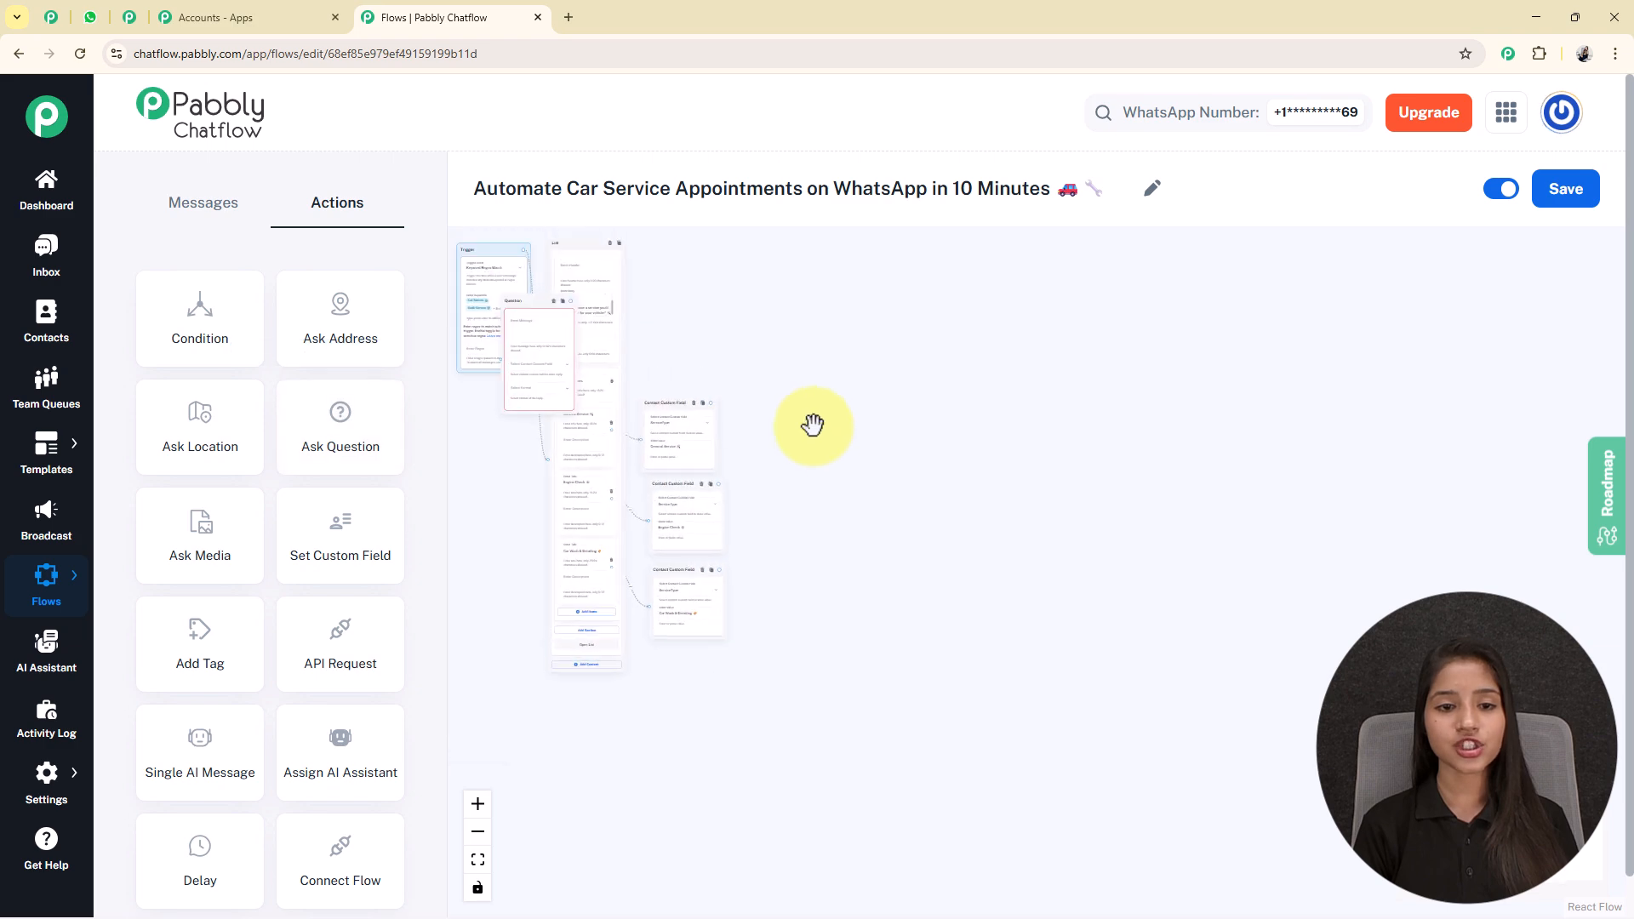
{"action": "left_click_drag", "start_coordinate": [522, 310], "coordinate": [777, 460]}
{"action": "scroll", "coordinate": [791, 447], "scroll_direction": "up", "scroll_amount": 3}
{"action": "scroll", "coordinate": [803, 434], "scroll_direction": "up", "scroll_amount": 3}
{"action": "left_click_drag", "start_coordinate": [985, 646], "coordinate": [1010, 533]}
{"action": "scroll", "coordinate": [769, 487], "scroll_direction": "up", "scroll_amount": 1}
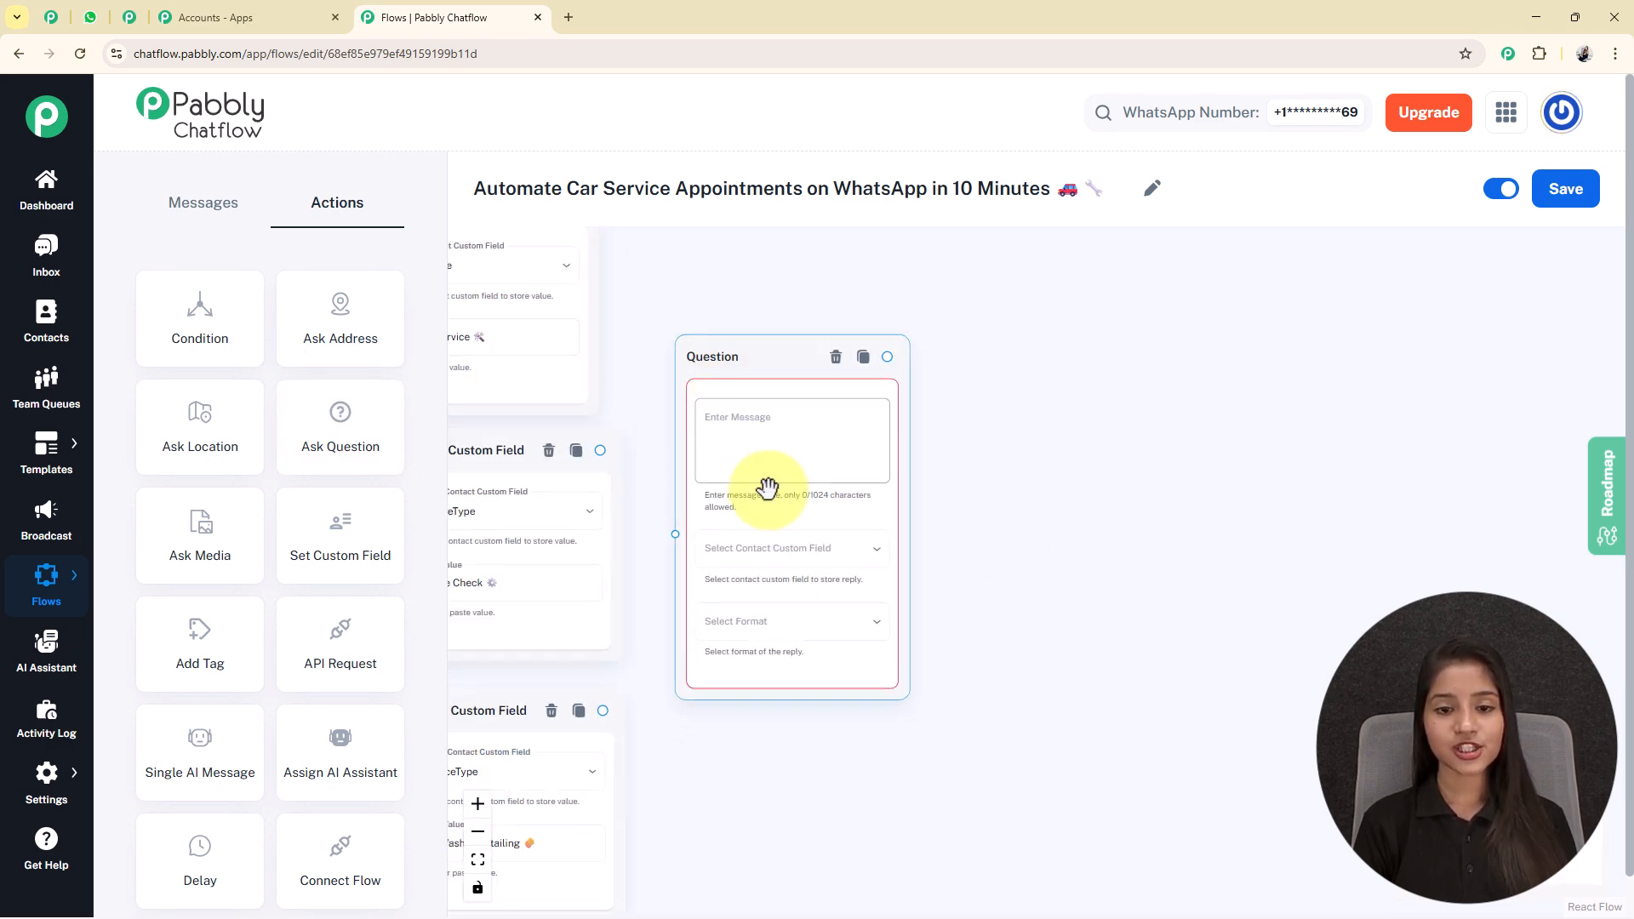
Set the question to "*Can you please share your full name to confirm your vehicle service booking.*", storing the reply in FullName with Text format.
{"action": "left_click", "coordinate": [795, 475]}
{"action": "type", "text": "👤 *Can you please share your full name to confirm your vehicle service booking.*"}
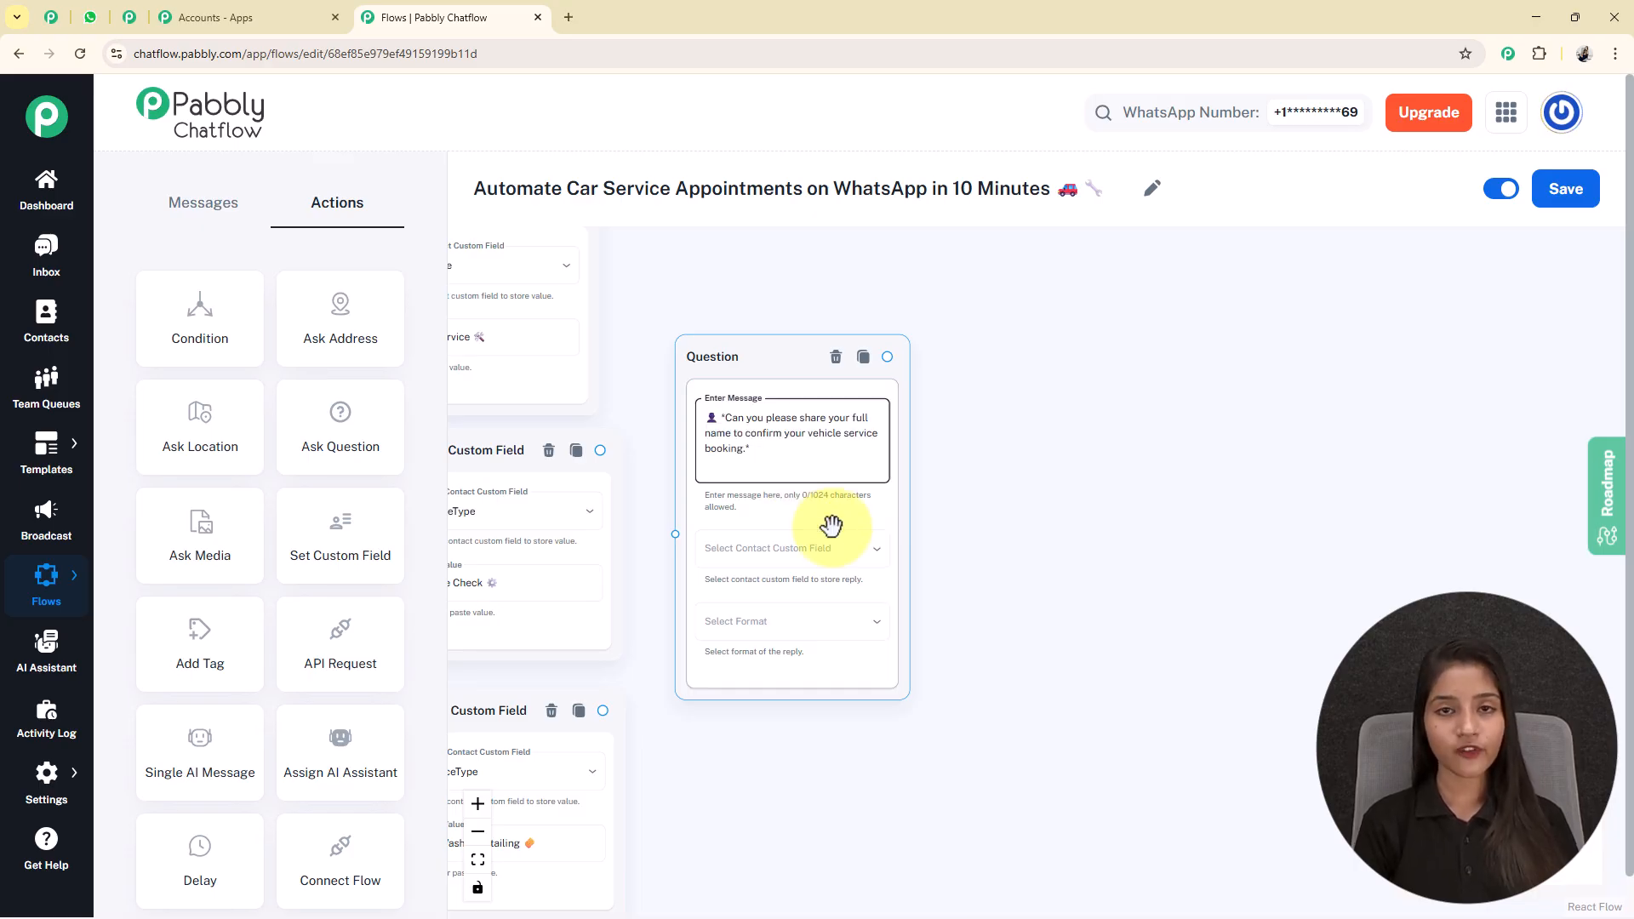
{"action": "left_click", "coordinate": [792, 553]}
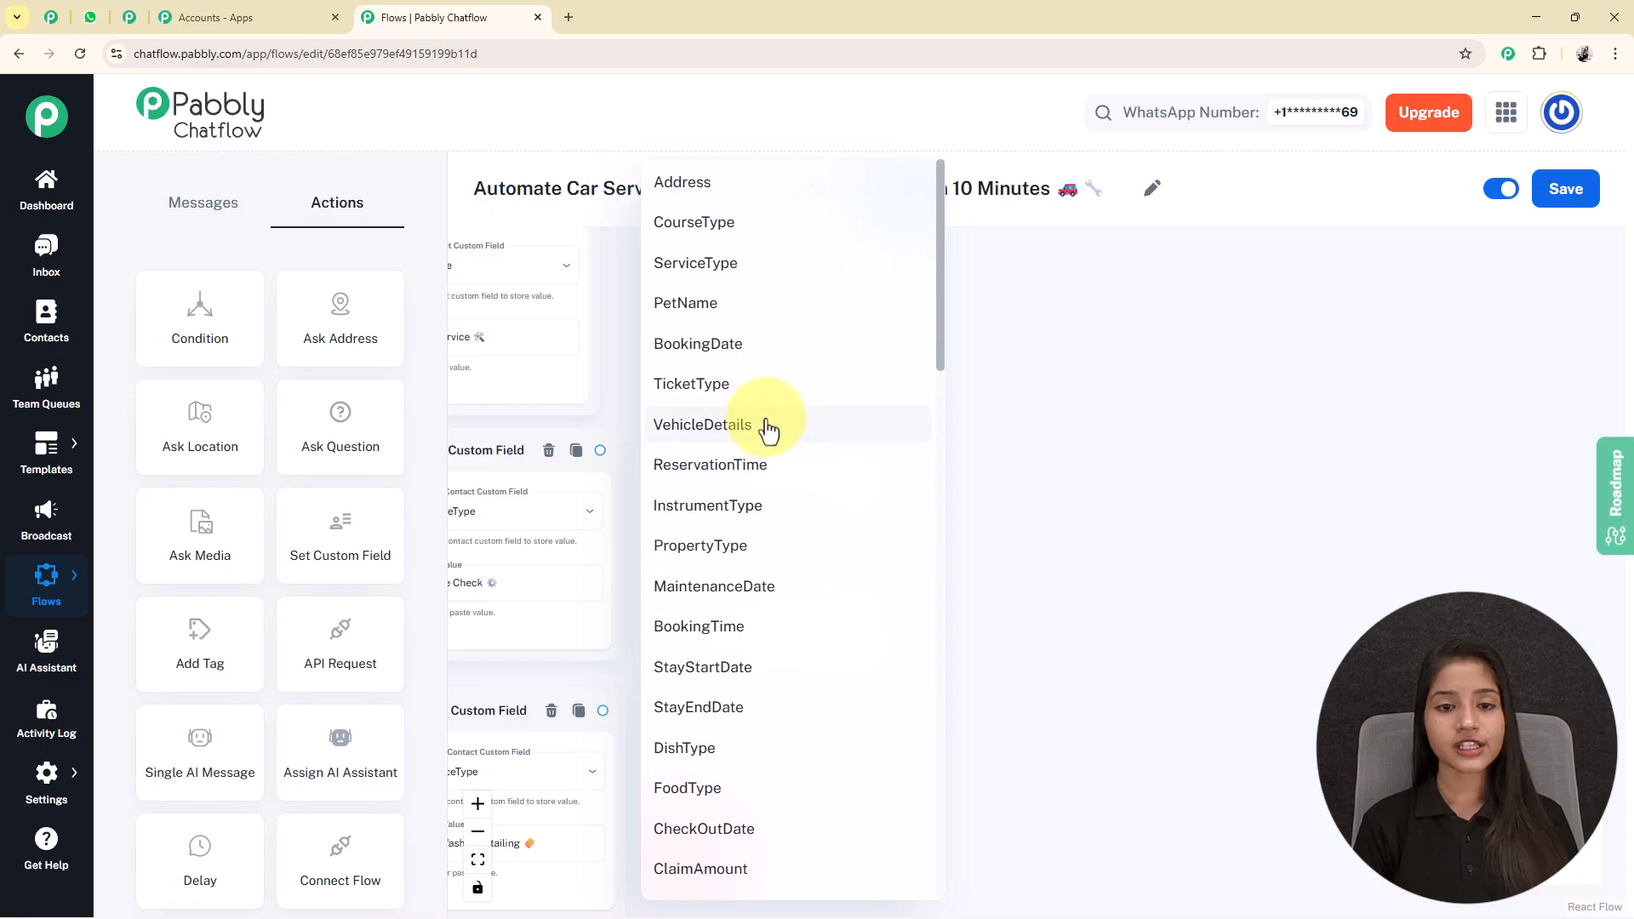
{"action": "scroll", "coordinate": [768, 430], "scroll_direction": "down", "scroll_amount": 8}
{"action": "scroll", "coordinate": [765, 419], "scroll_direction": "down", "scroll_amount": 13}
{"action": "left_click", "coordinate": [714, 274]}
{"action": "left_click", "coordinate": [782, 610]}
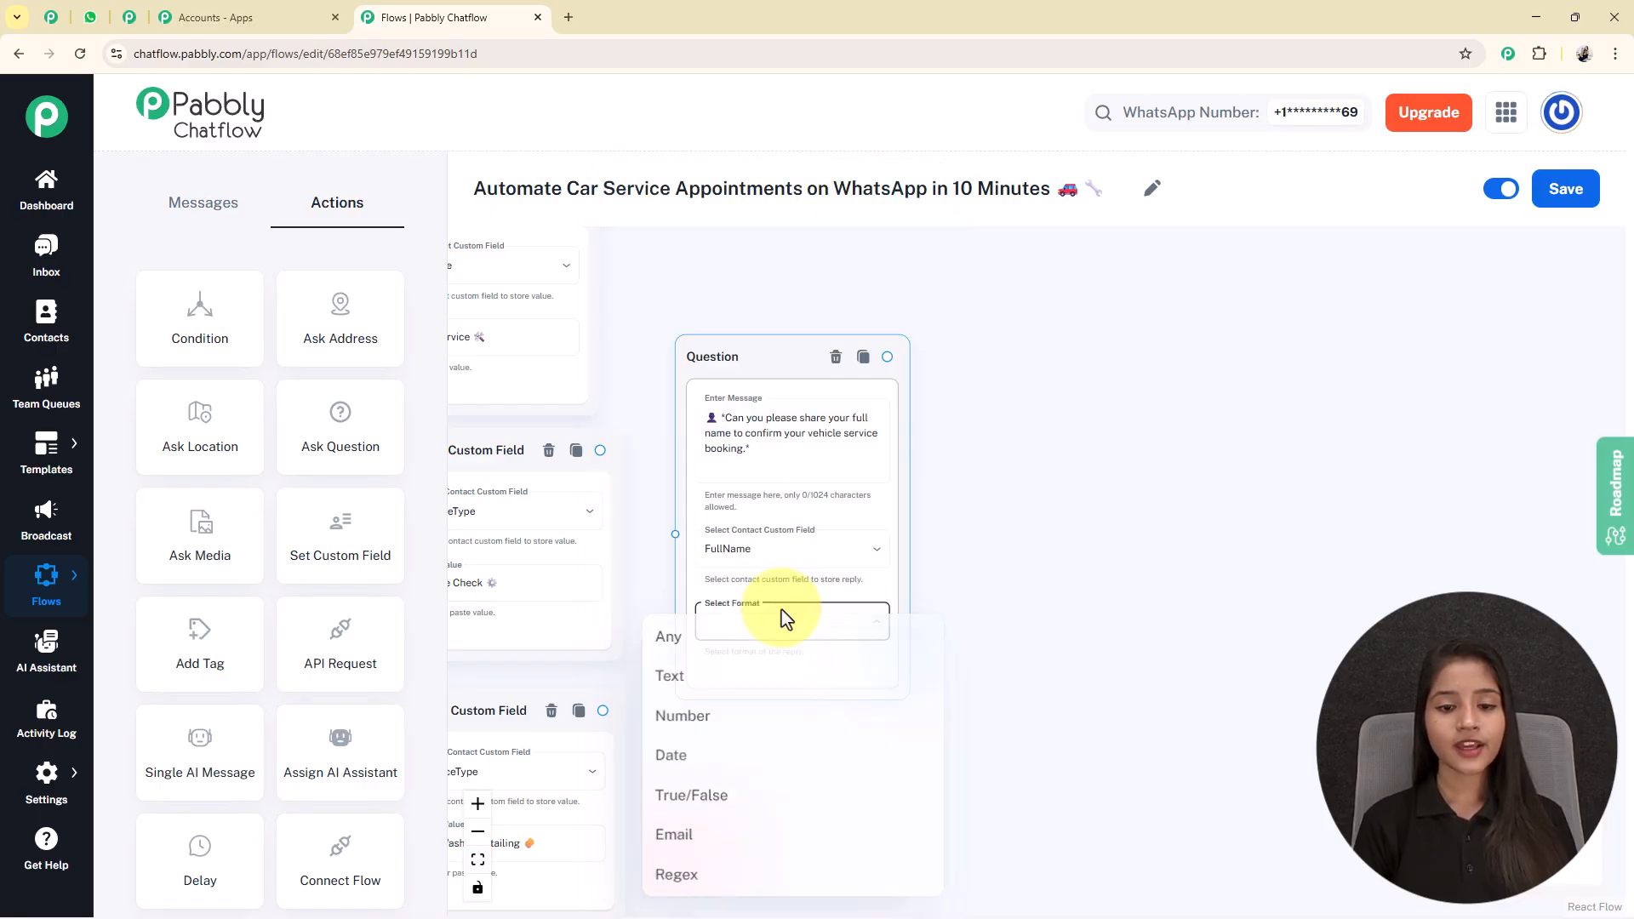
{"action": "left_click", "coordinate": [724, 677]}
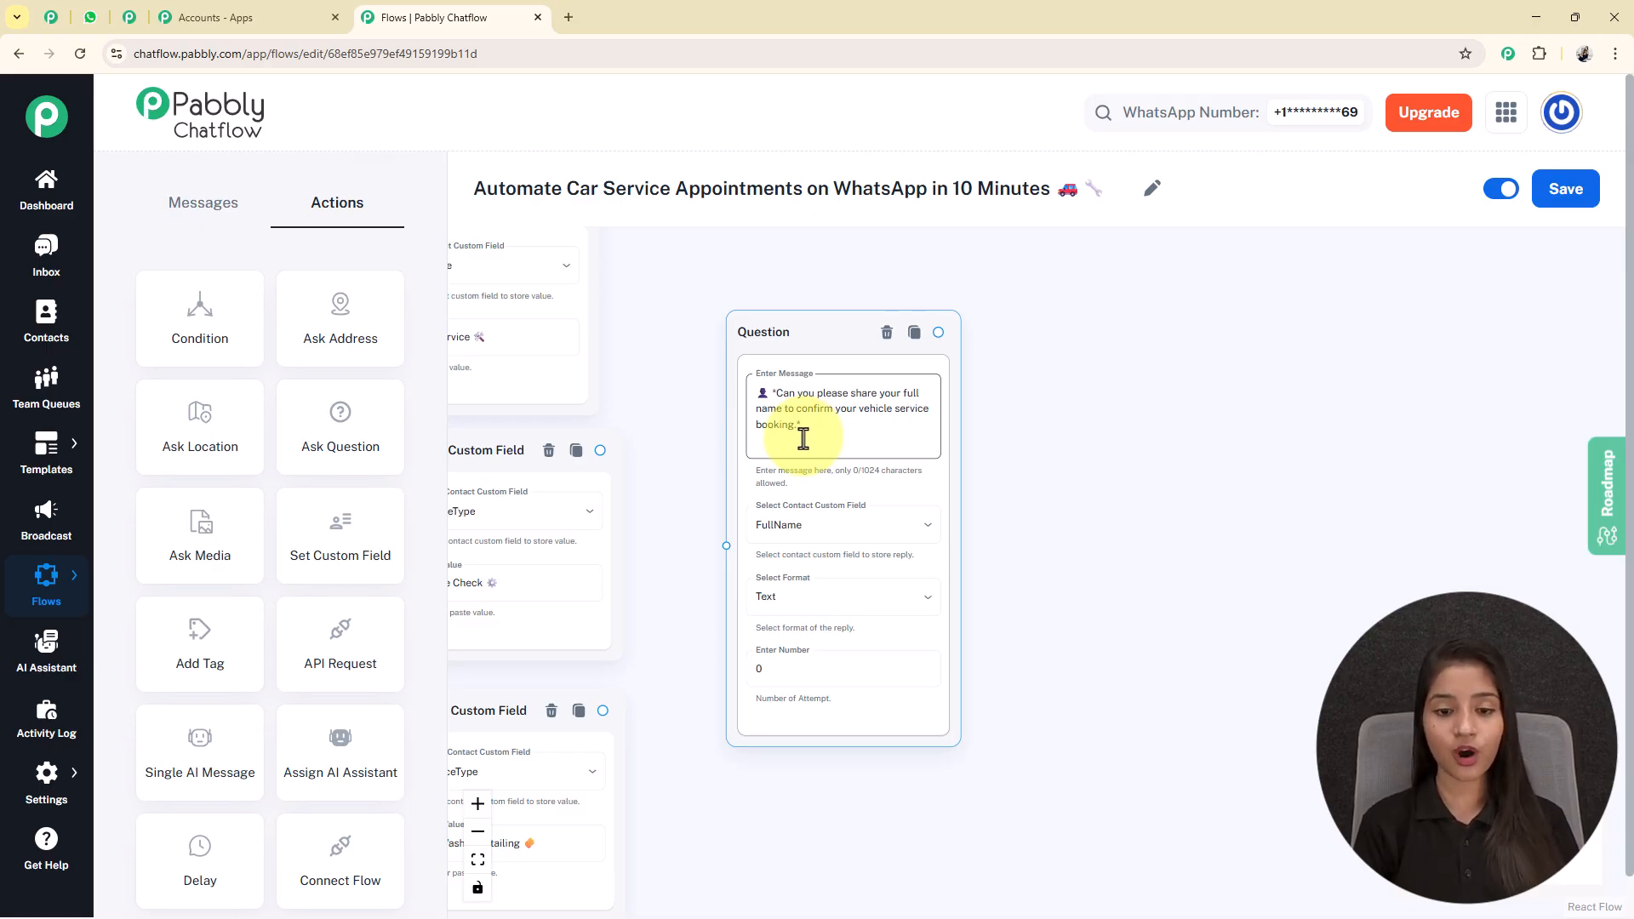
Try 1 as the full-name question's number of attempts, and set it back to 0.
{"action": "left_click", "coordinate": [807, 676]}
{"action": "key", "text": "BackSpace"}
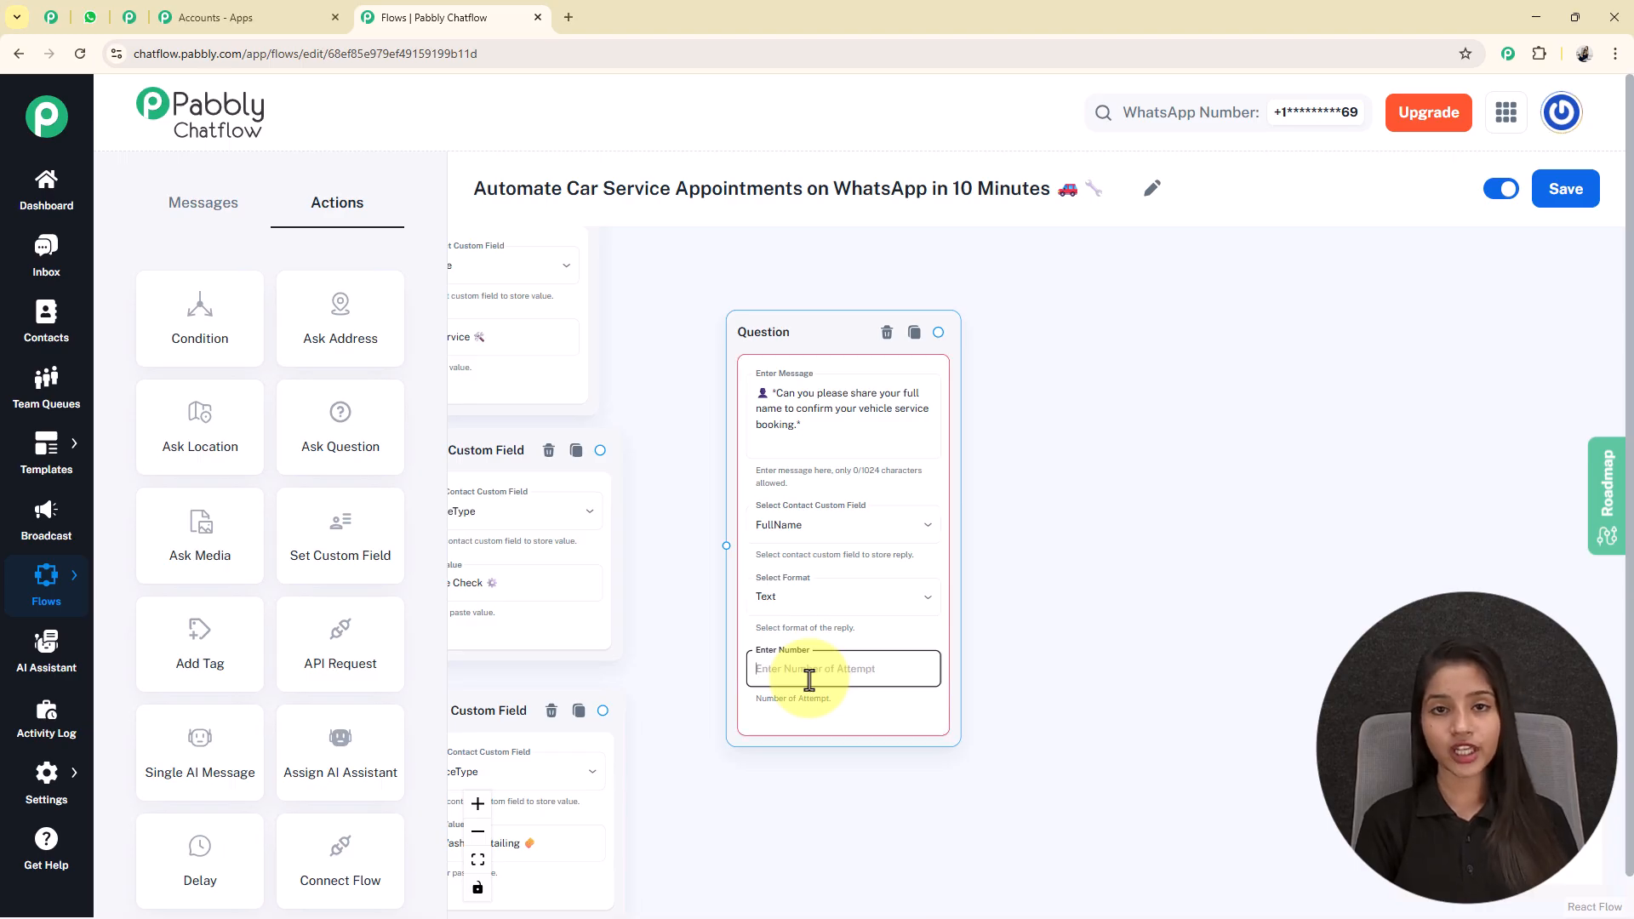
{"action": "type", "text": "1"}
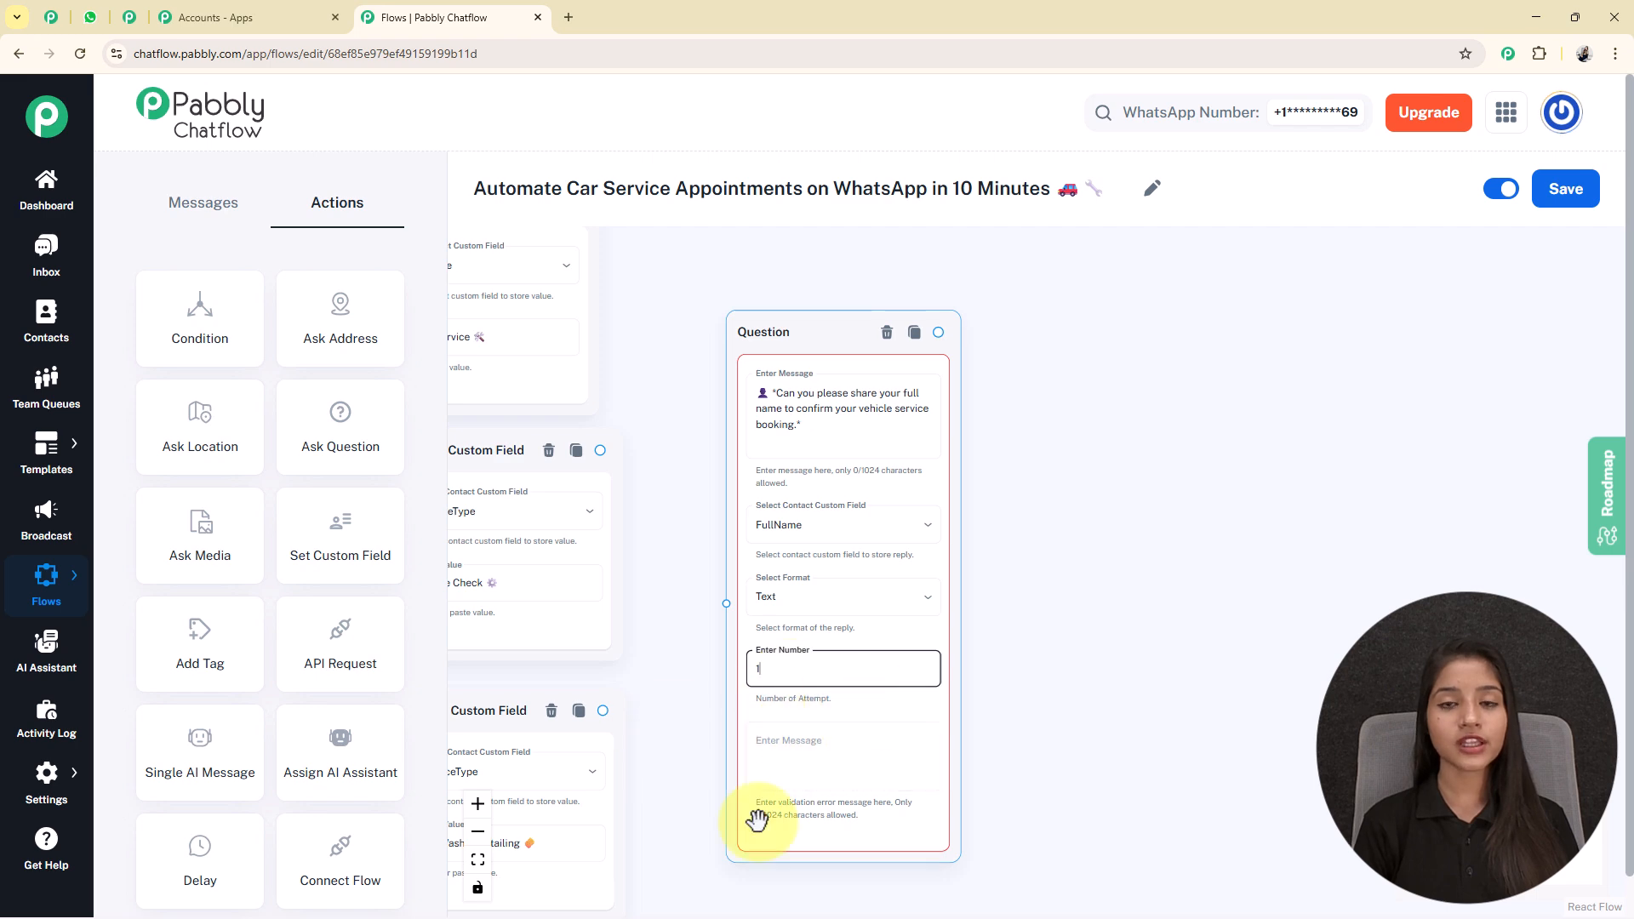
{"action": "scroll", "coordinate": [921, 732], "scroll_direction": "down", "scroll_amount": 1}
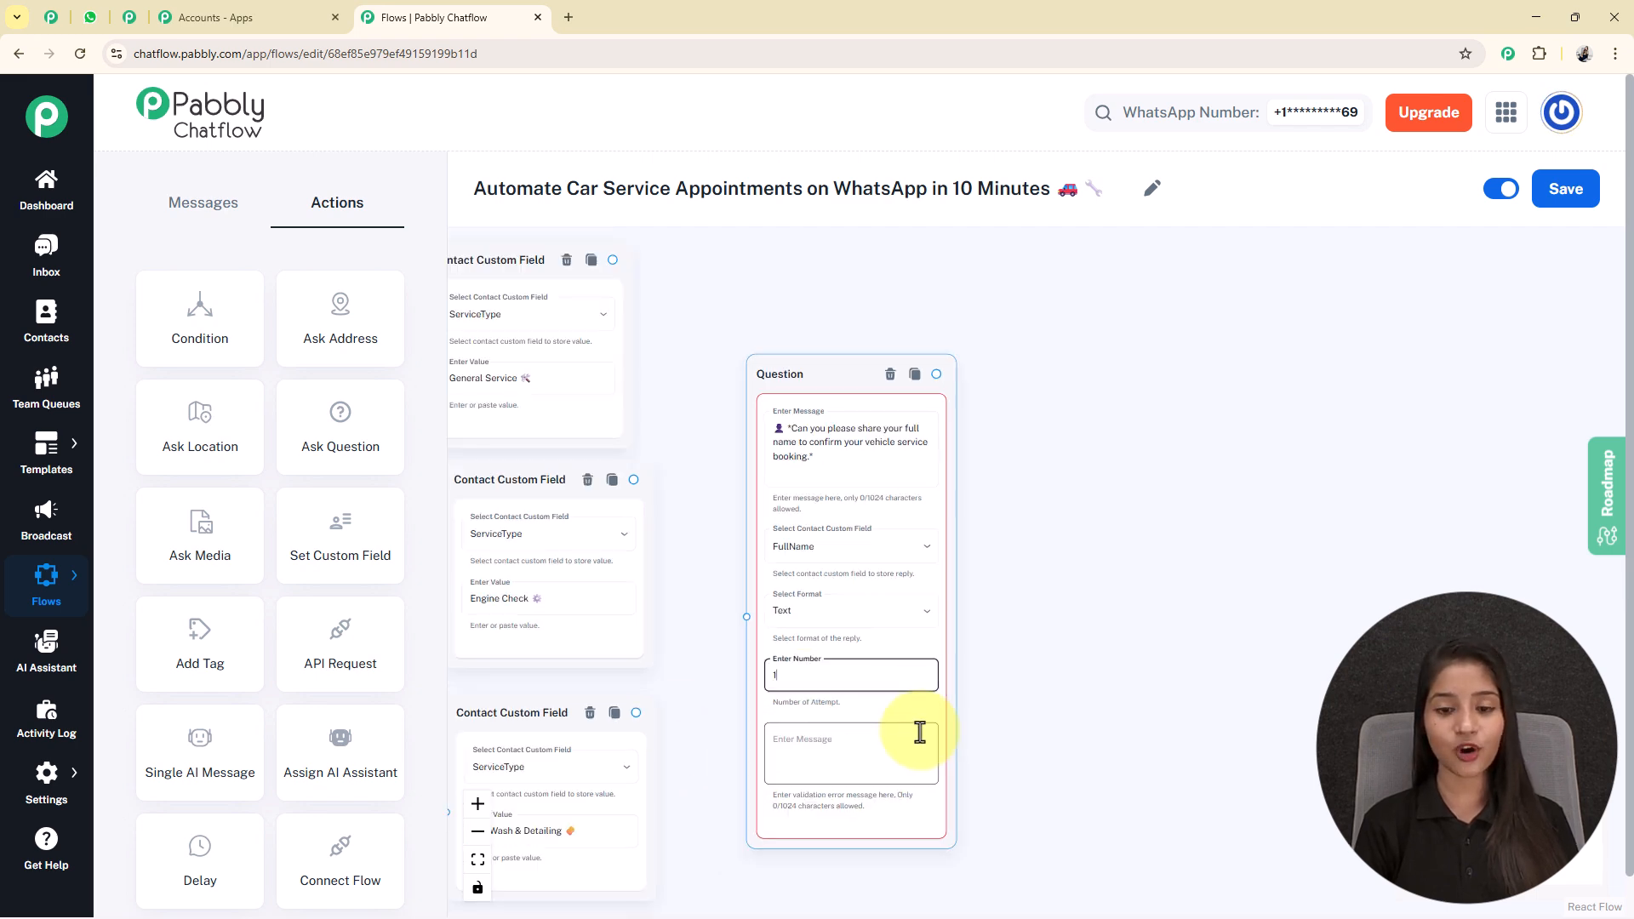
{"action": "left_click", "coordinate": [894, 693]}
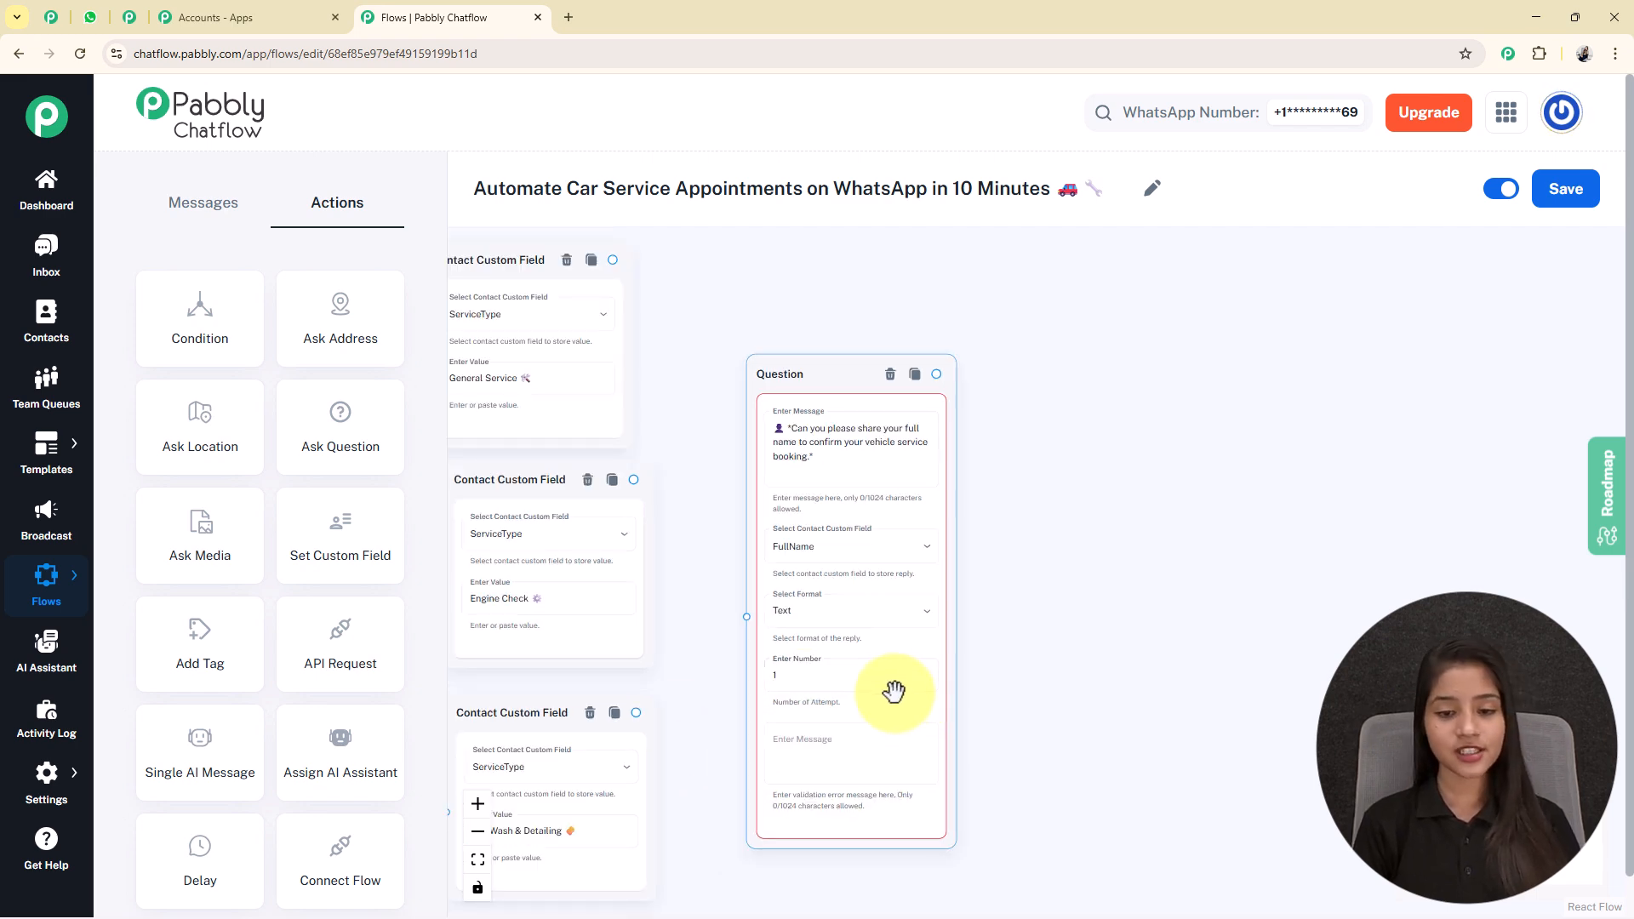
{"action": "left_click", "coordinate": [884, 683]}
{"action": "key", "text": "BackSpace"}
{"action": "type", "text": "0"}
Connect all three ServiceType custom field nodes to the full-name question node.
{"action": "left_click", "coordinate": [668, 369]}
{"action": "scroll", "coordinate": [668, 370], "scroll_direction": "down", "scroll_amount": 2}
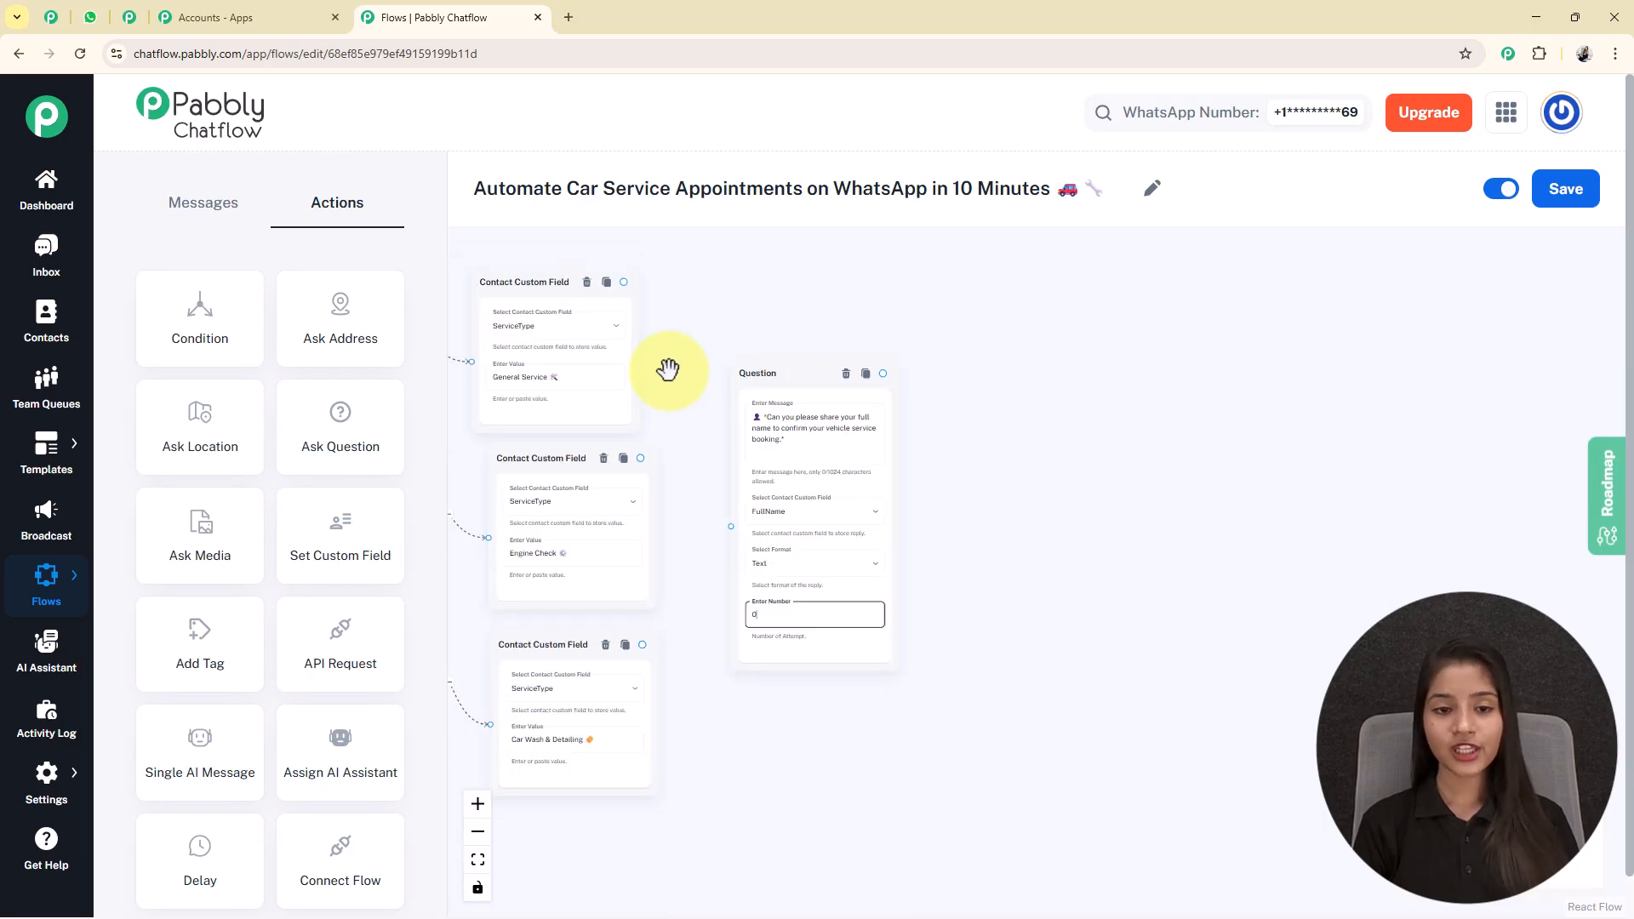
{"action": "left_click_drag", "start_coordinate": [668, 369], "coordinate": [760, 472]}
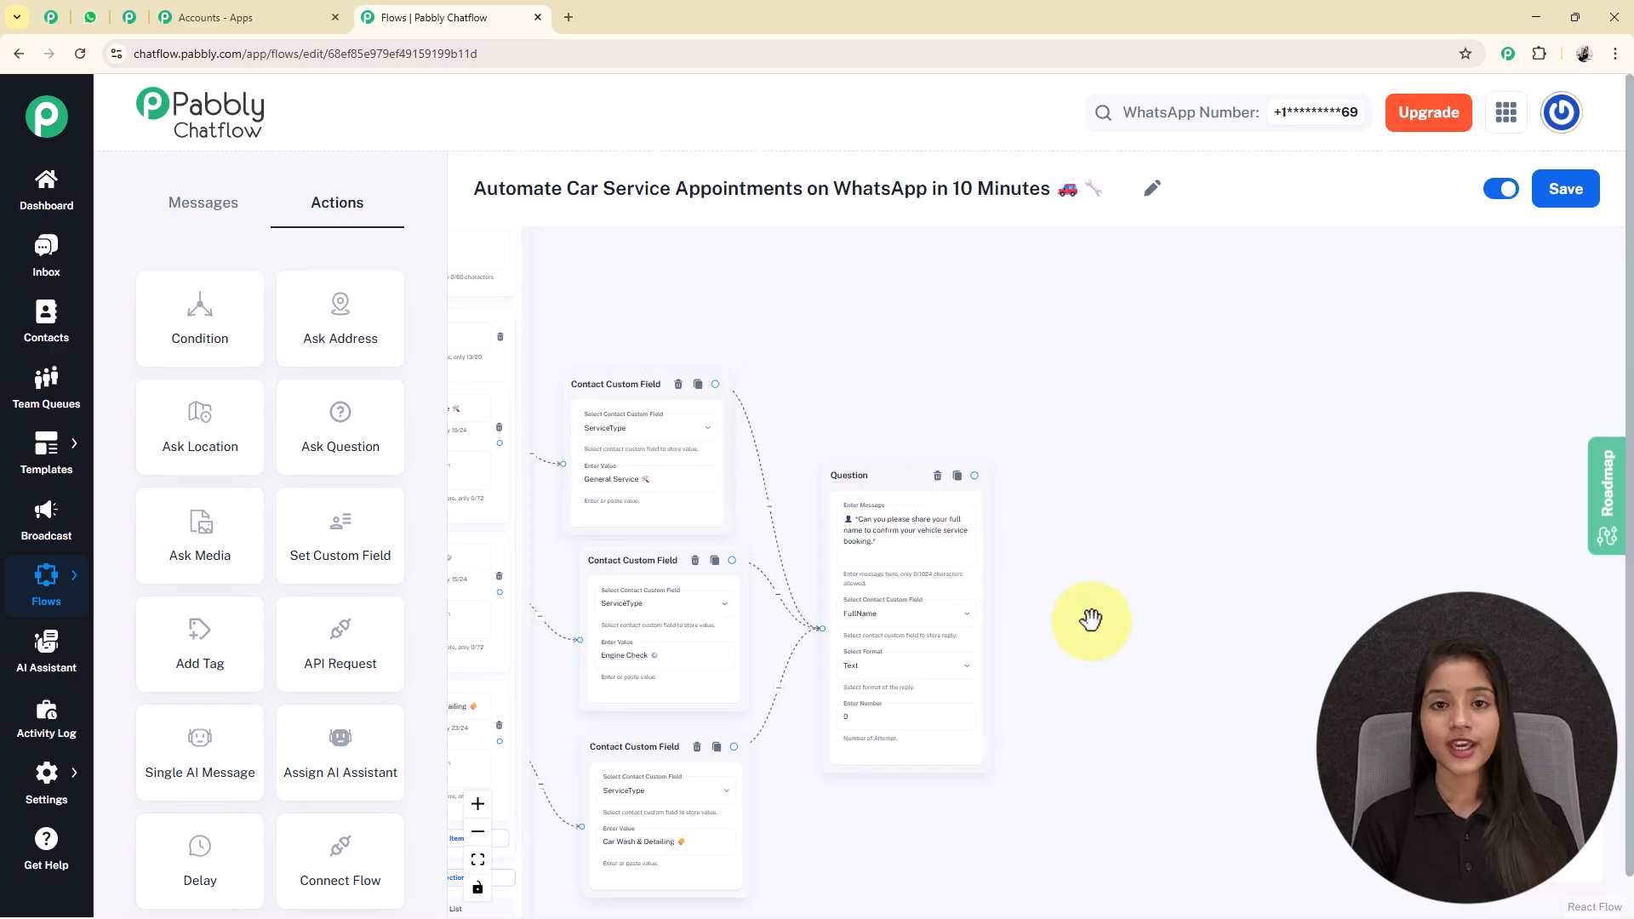
{"action": "left_click_drag", "start_coordinate": [1091, 620], "coordinate": [832, 480]}
{"action": "left_click", "coordinate": [711, 428]}
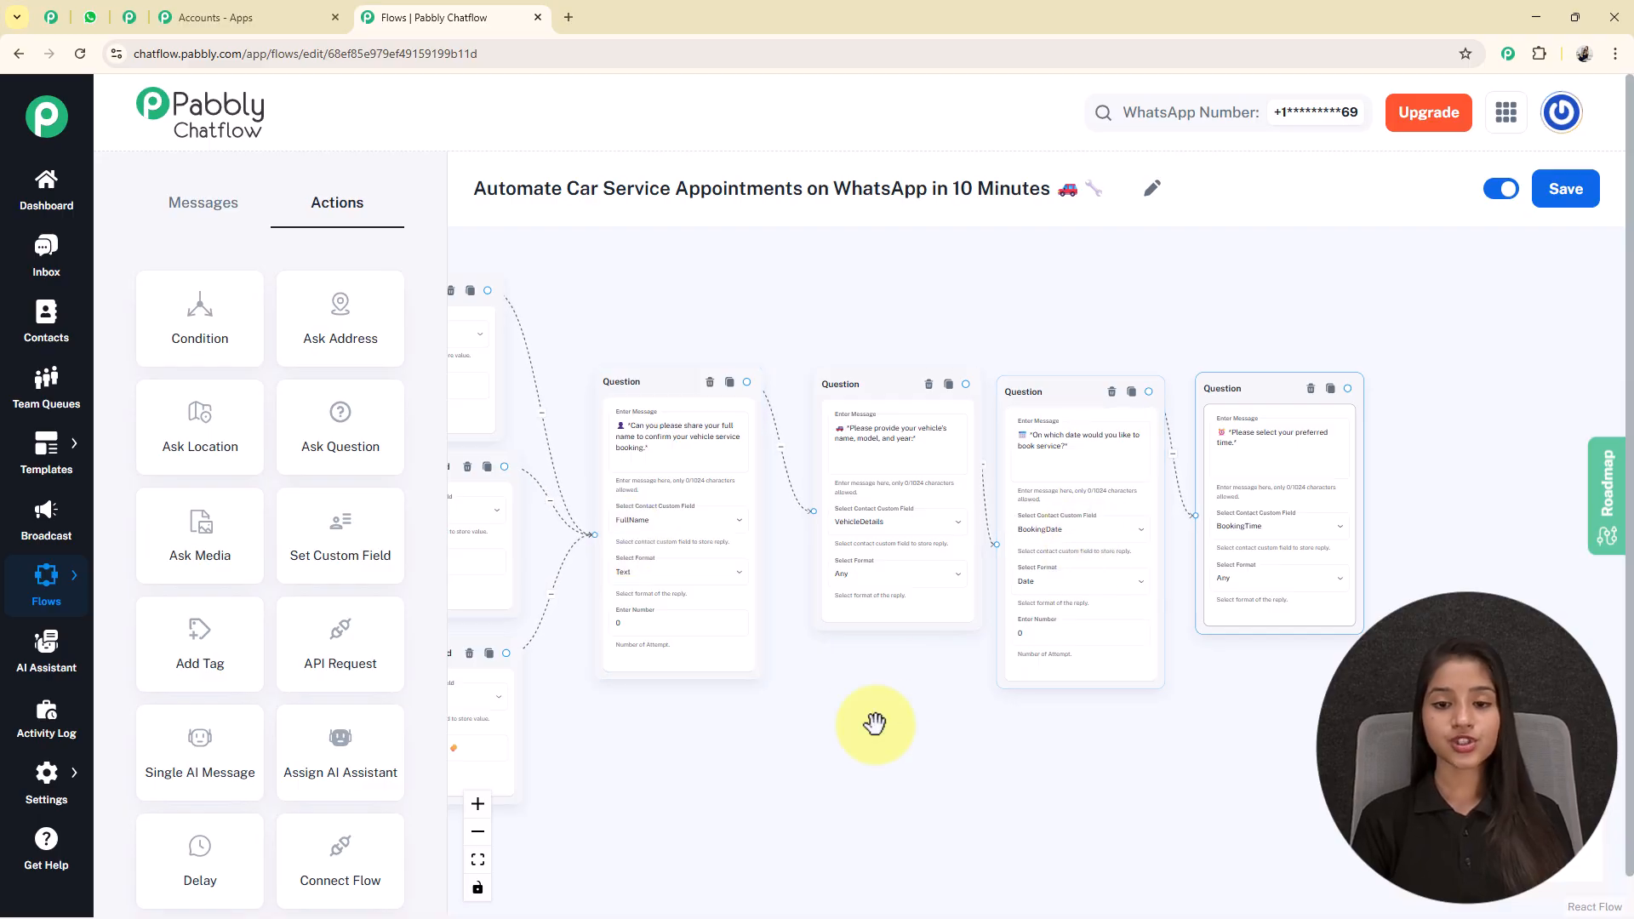
Review the chained question nodes for vehicle details, booking date and preferred time, including their custom fields and reply formats.
{"action": "left_click_drag", "start_coordinate": [875, 725], "coordinate": [819, 707]}
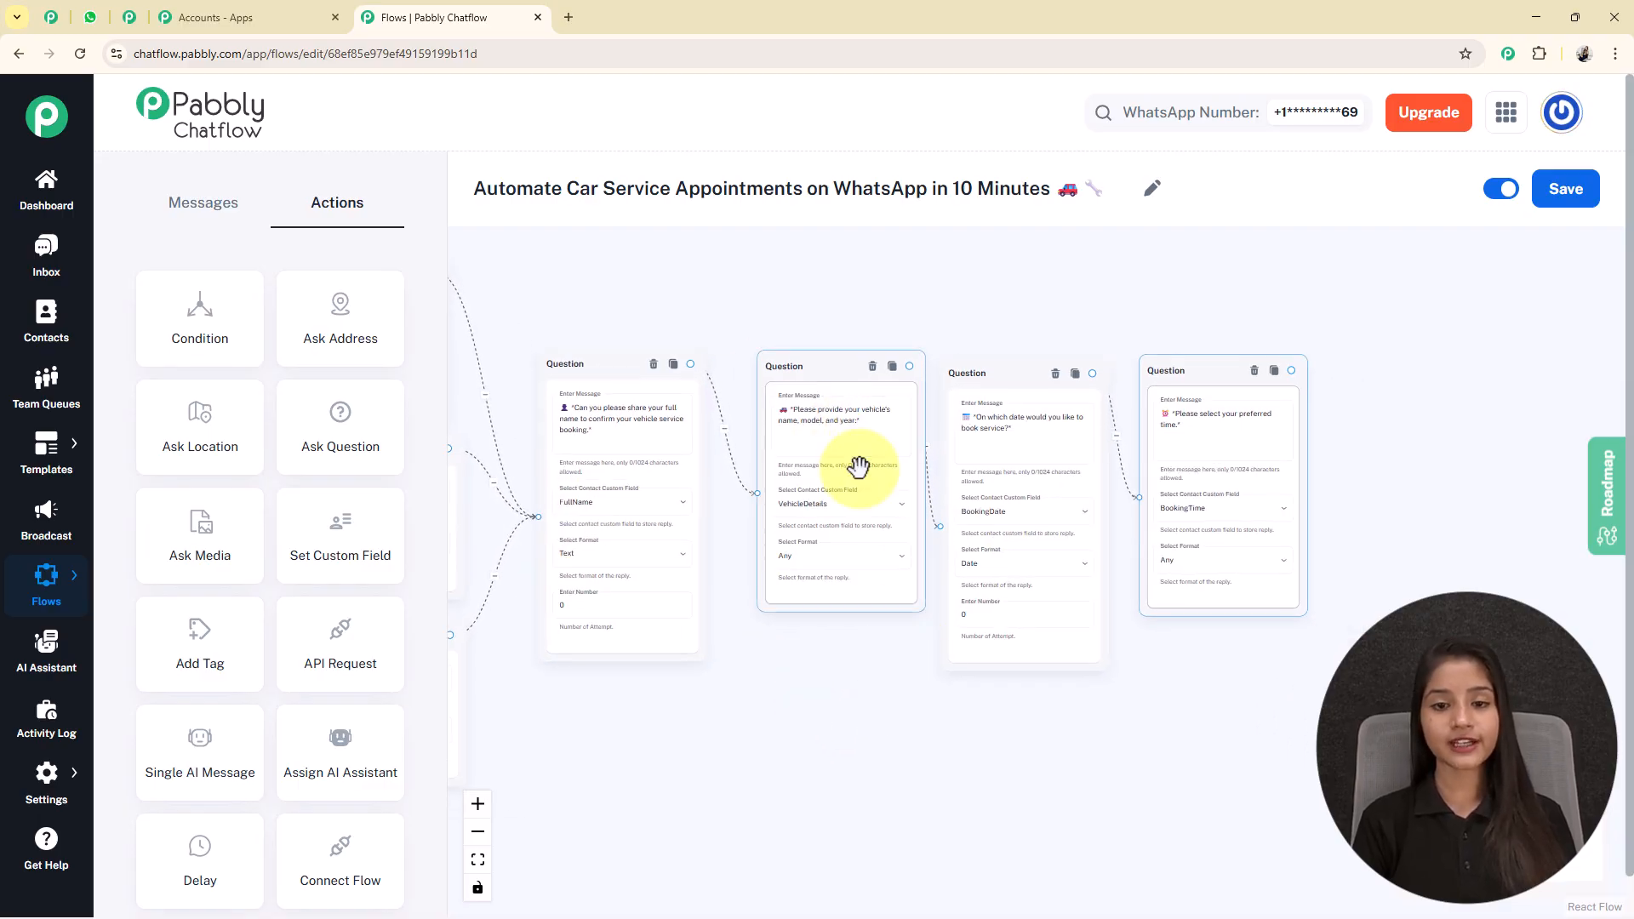
{"action": "left_click_drag", "start_coordinate": [771, 506], "coordinate": [602, 485]}
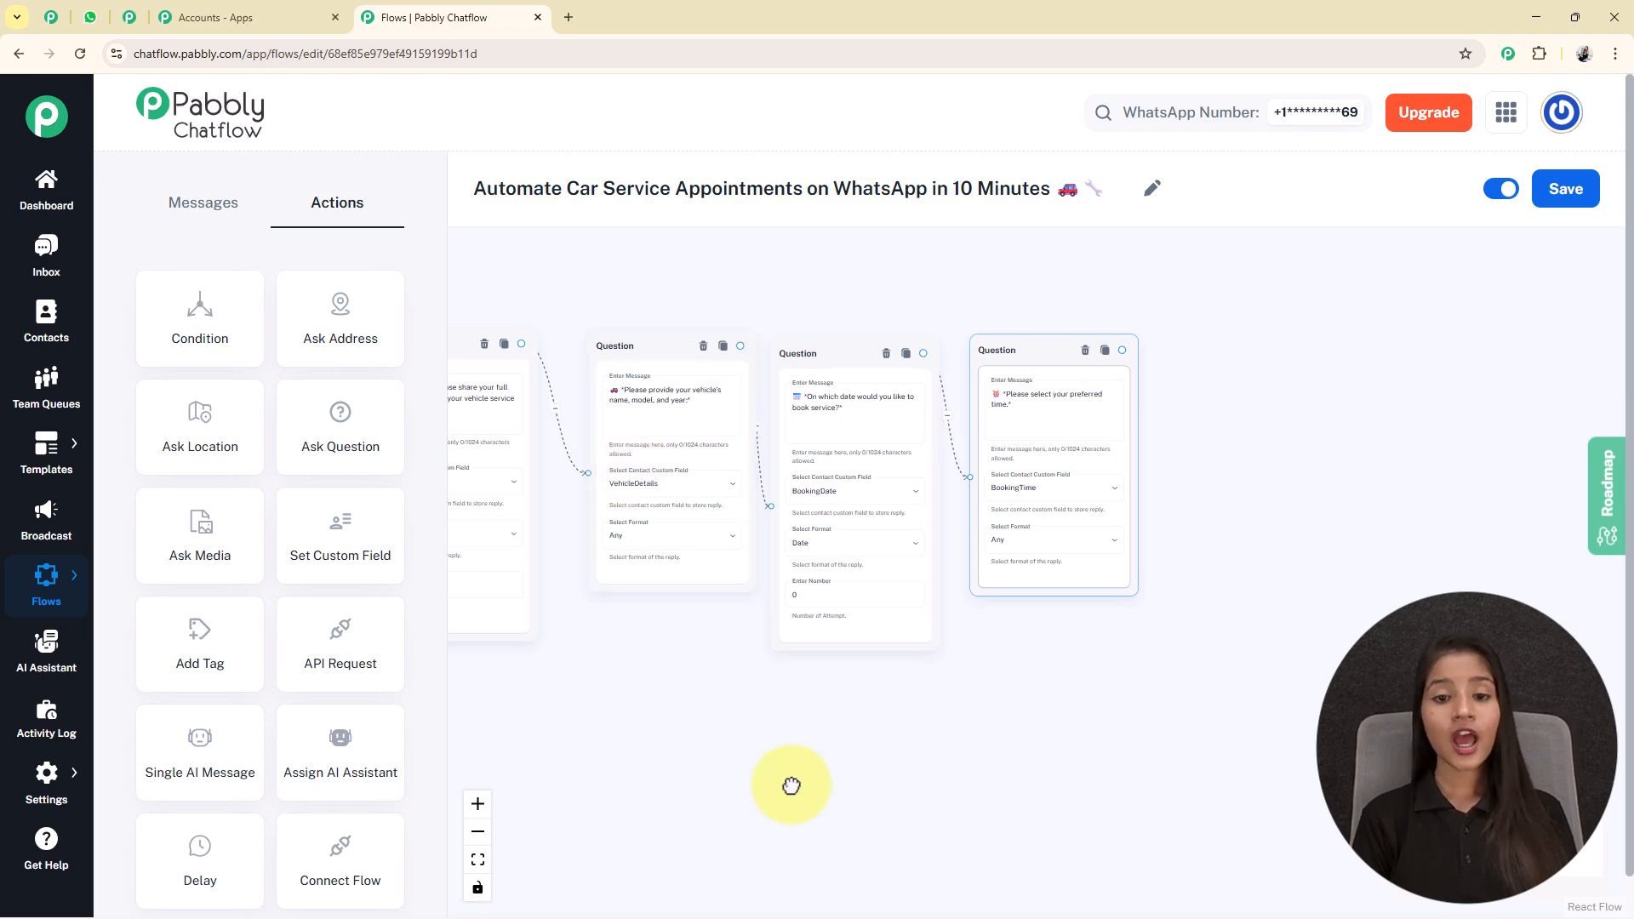
{"action": "left_click_drag", "start_coordinate": [806, 780], "coordinate": [791, 783]}
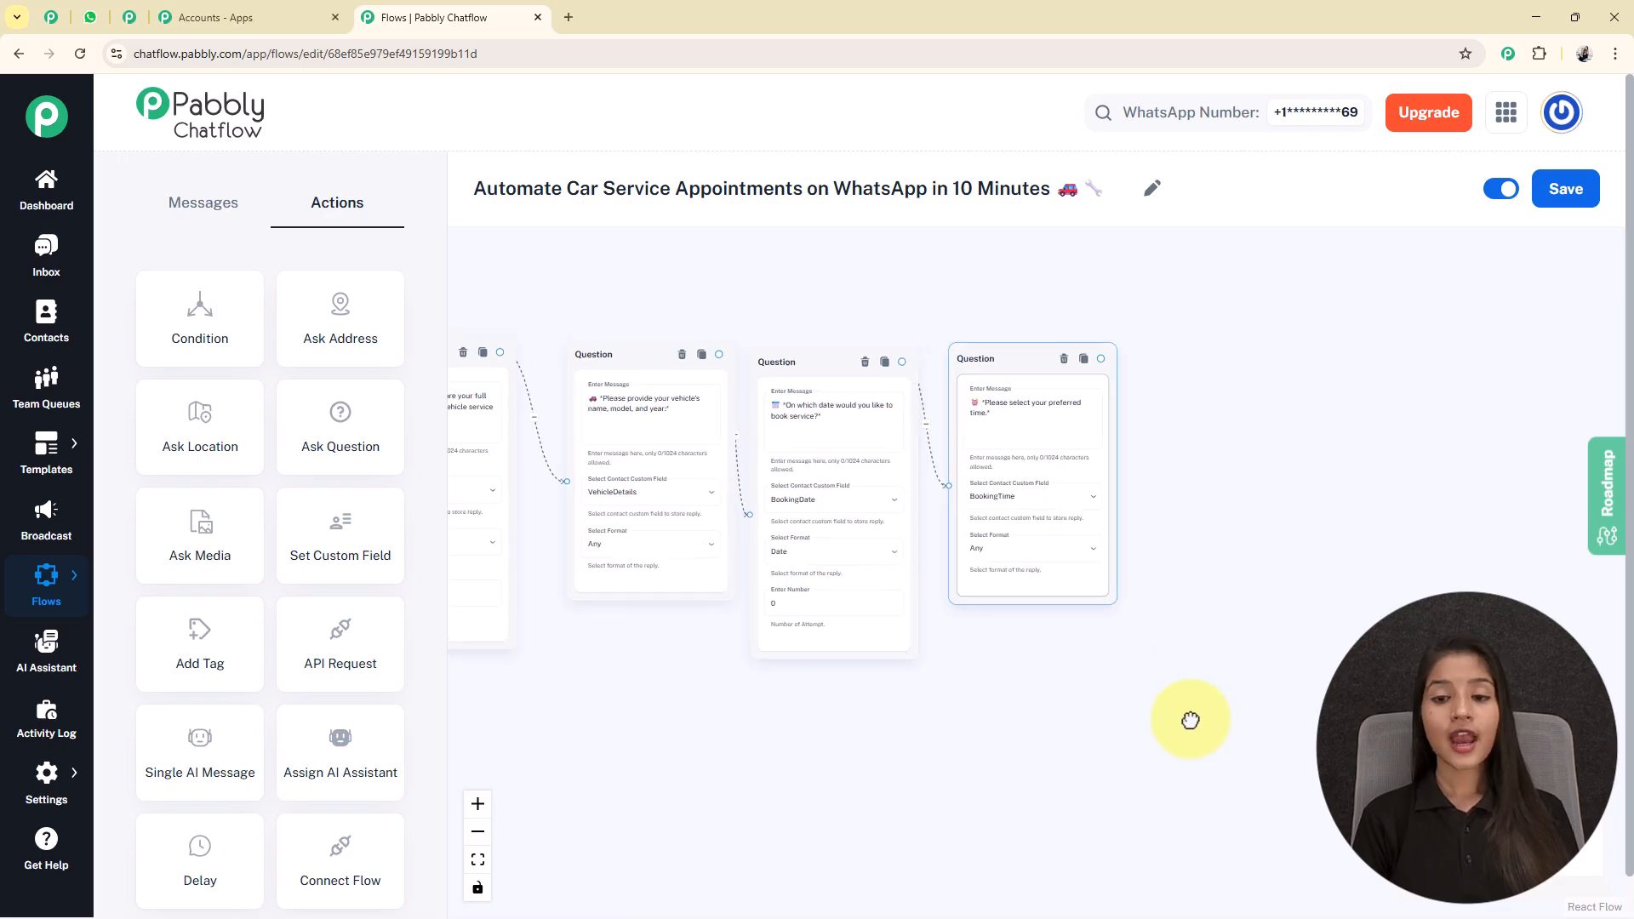
{"action": "left_click_drag", "start_coordinate": [1197, 711], "coordinate": [985, 712]}
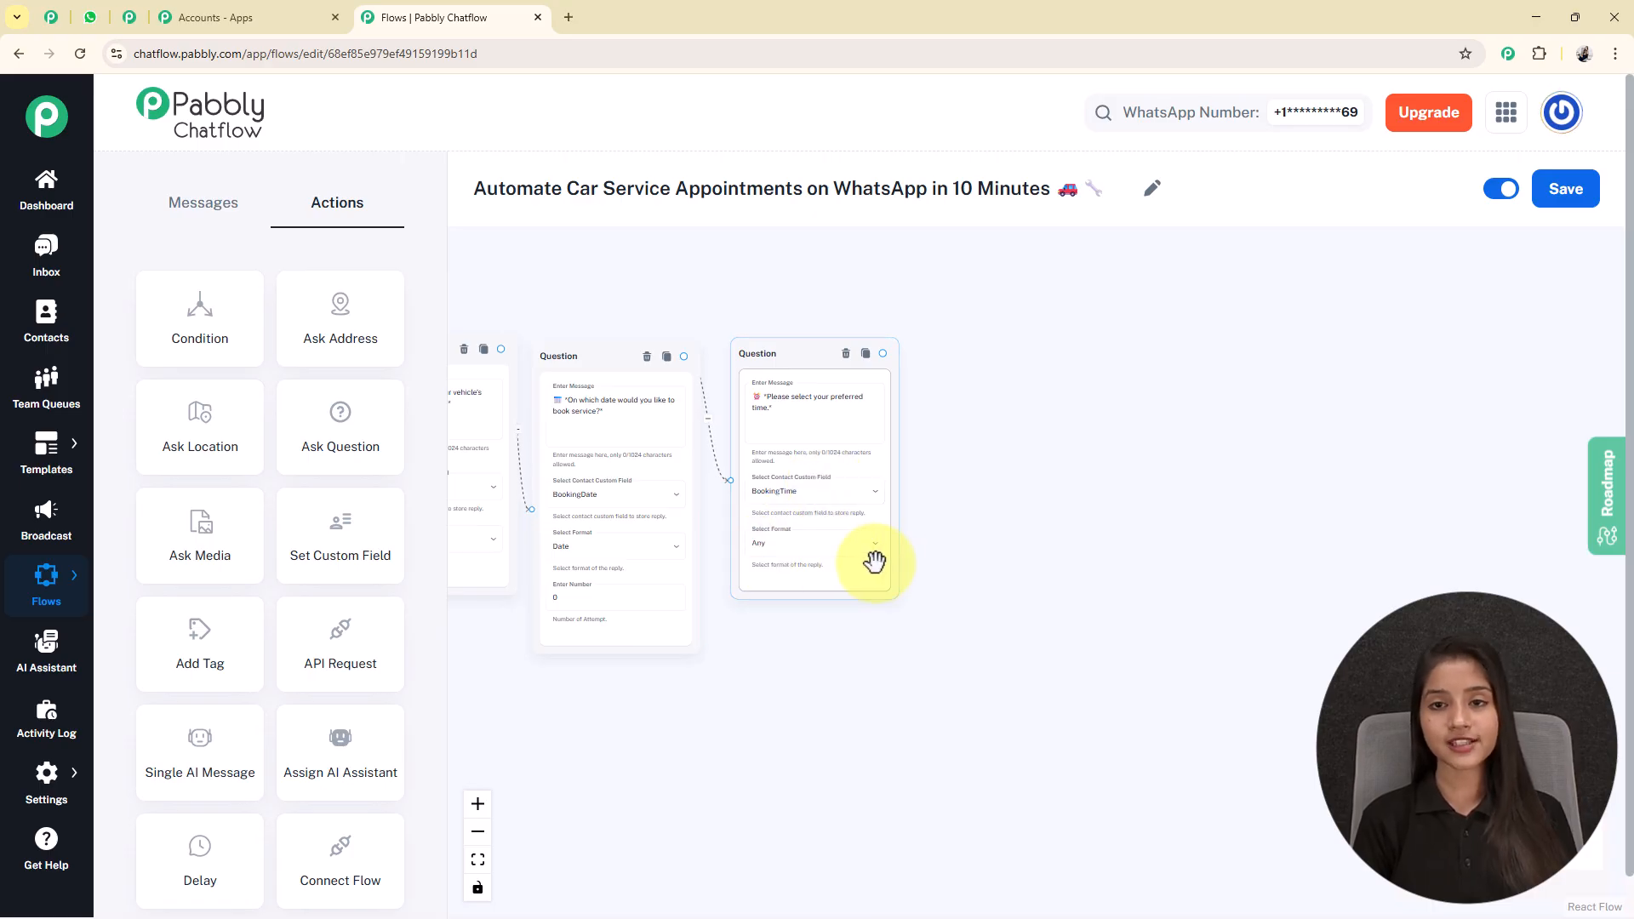
{"action": "scroll", "coordinate": [870, 562], "scroll_direction": "down", "scroll_amount": 3}
{"action": "left_click_drag", "start_coordinate": [868, 638], "coordinate": [1145, 594]}
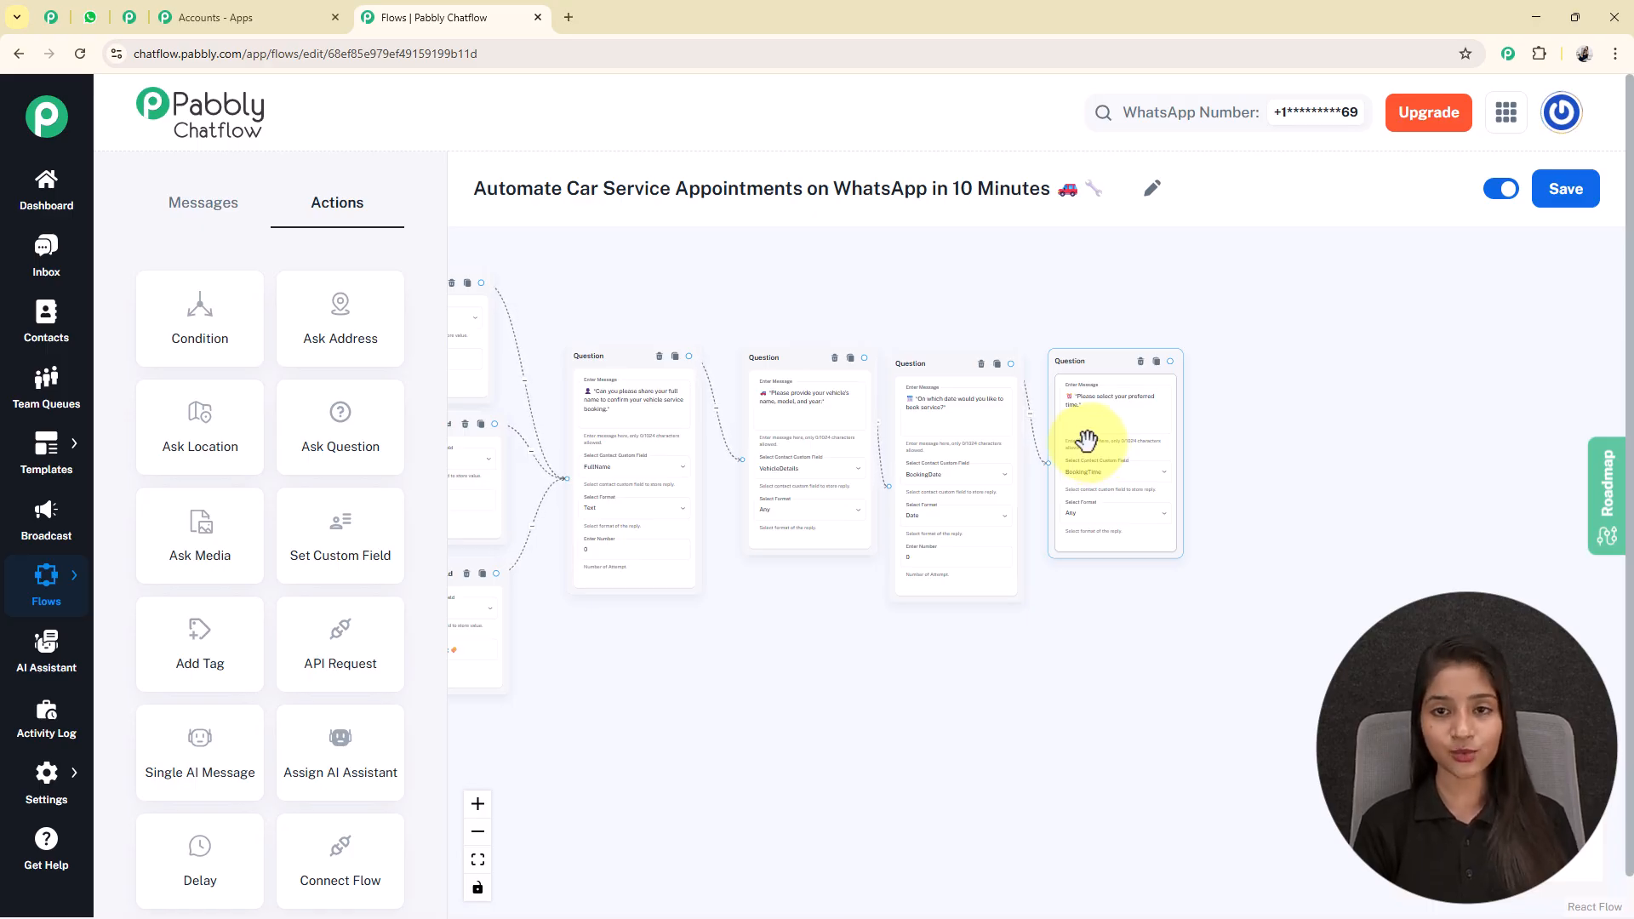
Add a Text Button node beside the preferred-time question with the "Your Vehicle Service Booking is Confirmed" message containing the $FullName, $ServiceType, $BookingDate and $BookingTime variables.
{"action": "left_click", "coordinate": [200, 208]}
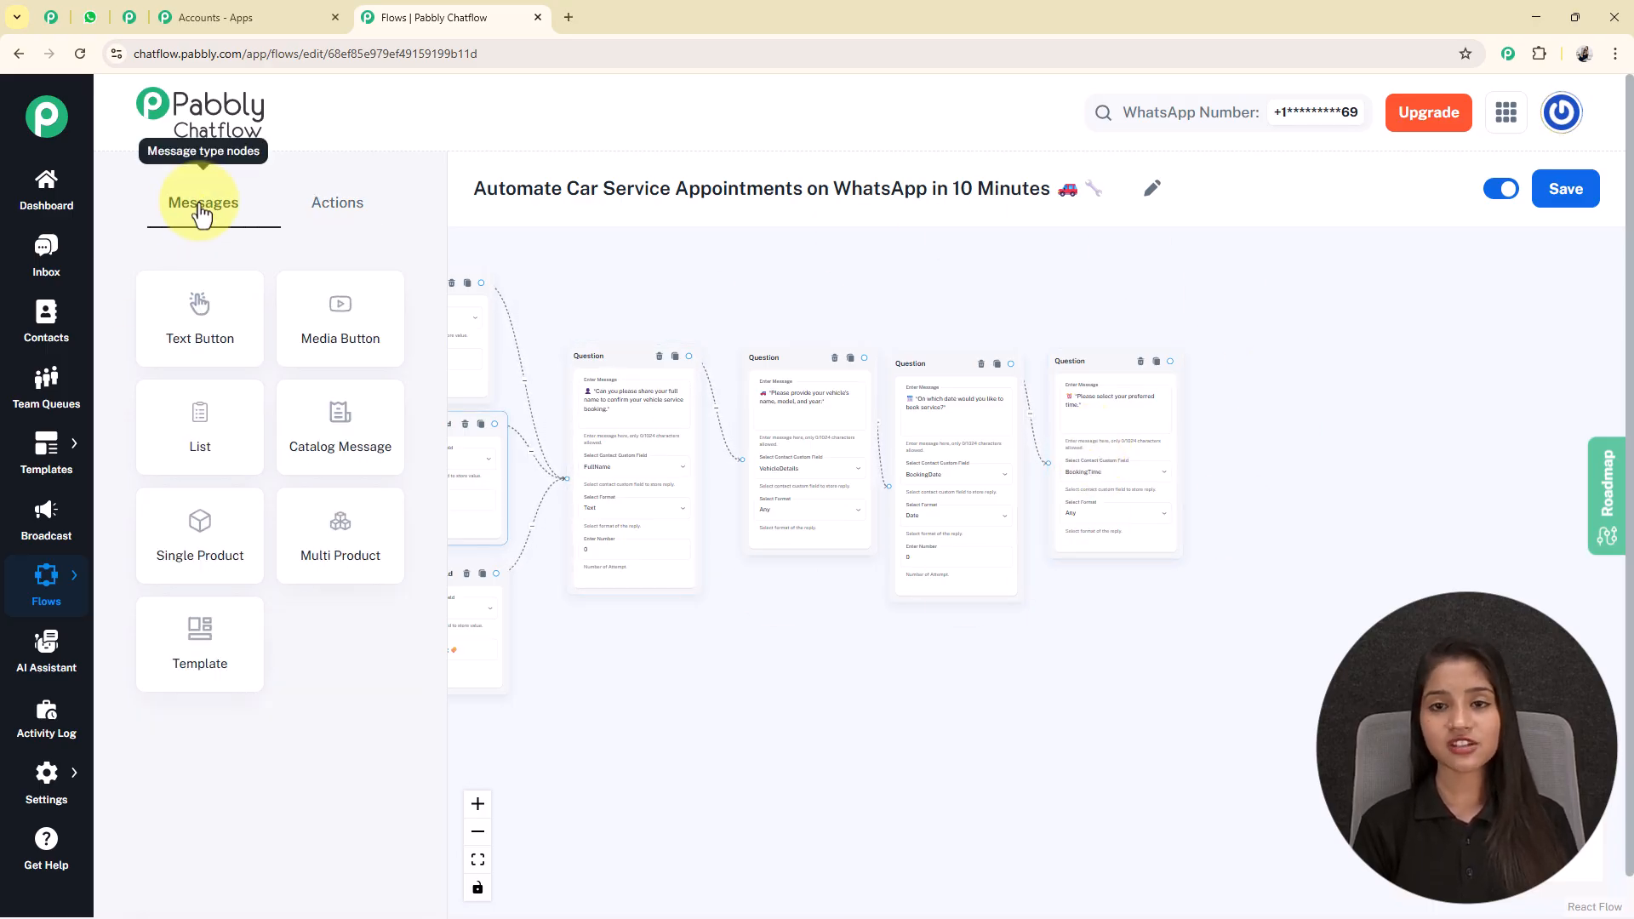
{"action": "scroll", "coordinate": [645, 261], "scroll_direction": "down", "scroll_amount": 2}
{"action": "left_click_drag", "start_coordinate": [733, 292], "coordinate": [952, 365]}
{"action": "left_click_drag", "start_coordinate": [566, 285], "coordinate": [1356, 476]}
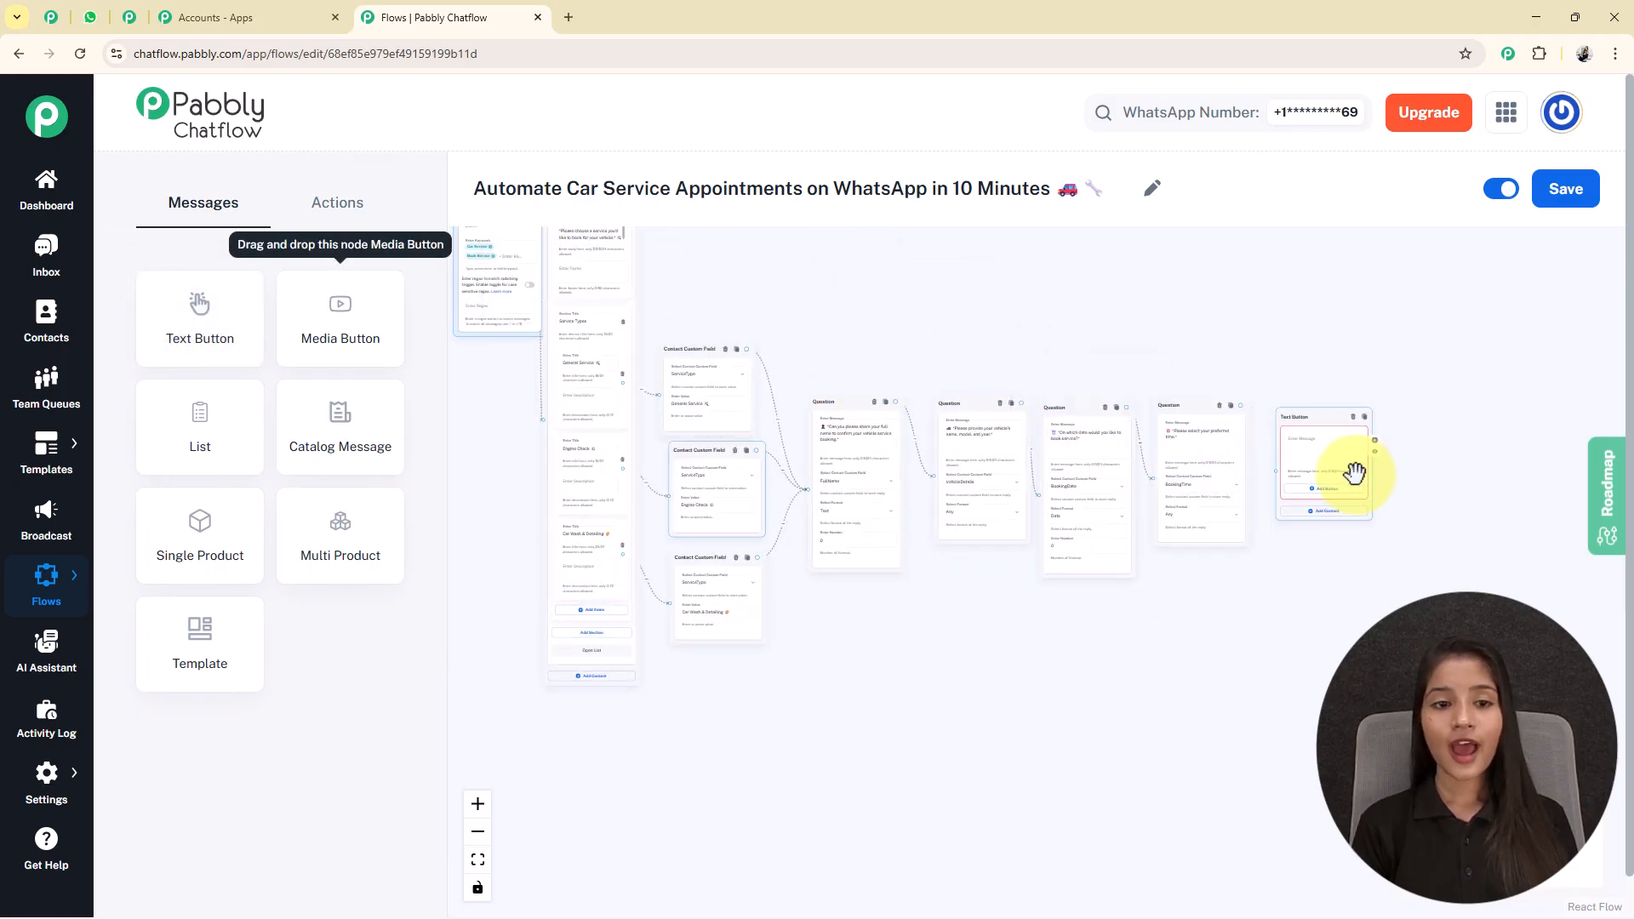
{"action": "scroll", "coordinate": [1354, 473], "scroll_direction": "up", "scroll_amount": 5}
{"action": "left_click", "coordinate": [1193, 379]}
{"action": "key", "text": "ctrl+v"}
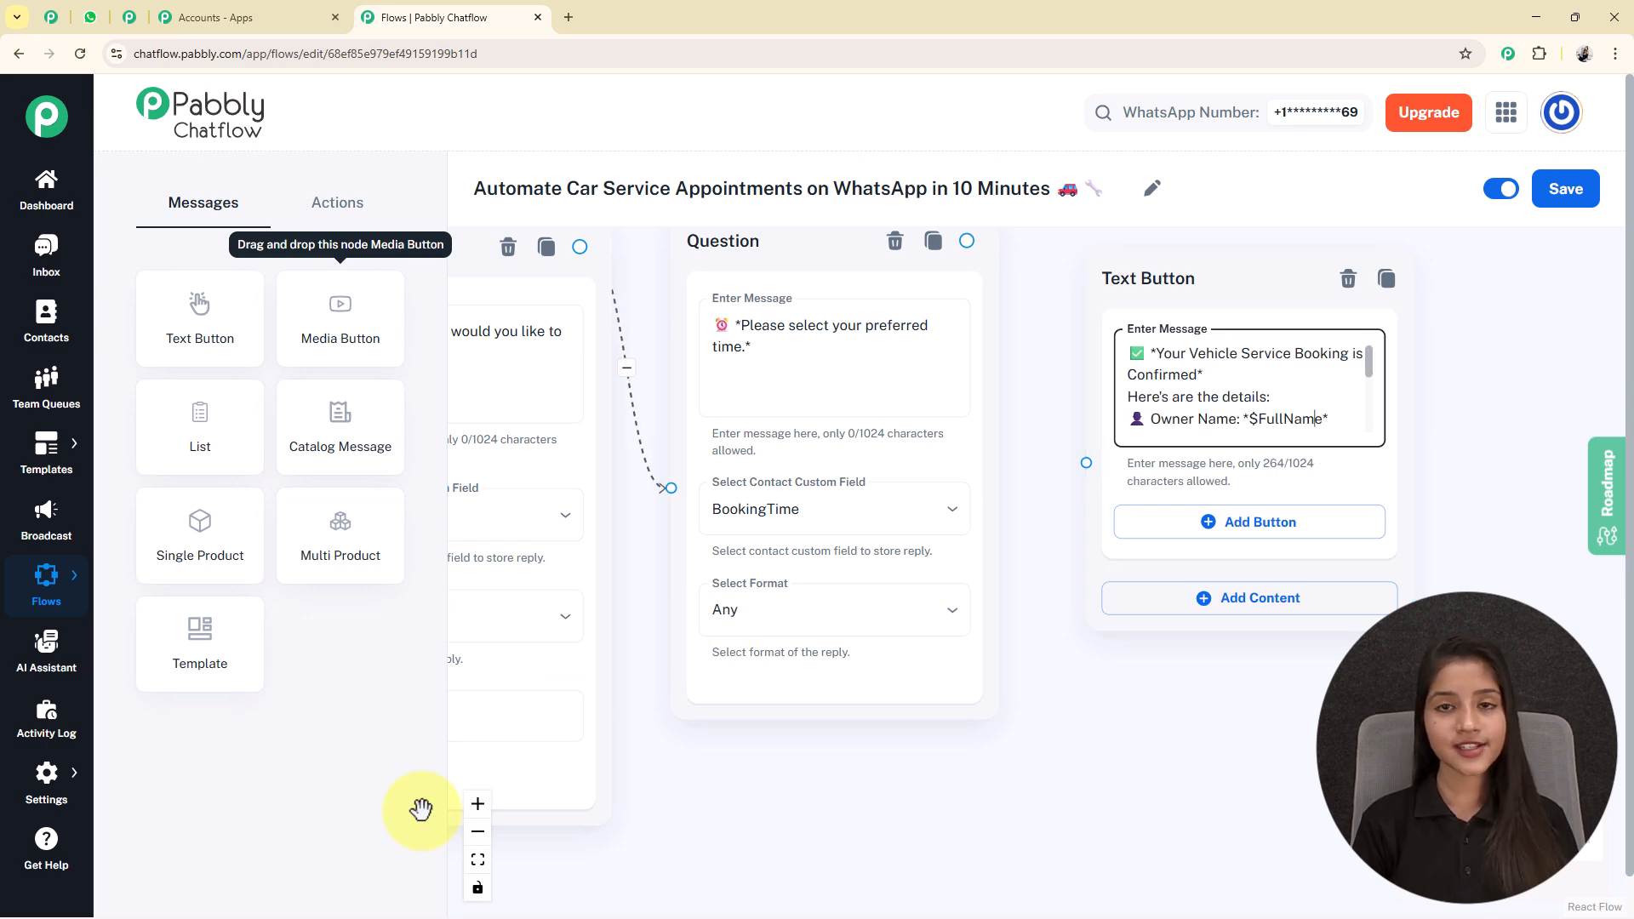
Check the variables in the booking confirmation message against the custom fields selected in the question nodes.
{"action": "key", "text": "Down"}
{"action": "key", "text": "Down"}
{"action": "key", "text": "Down"}
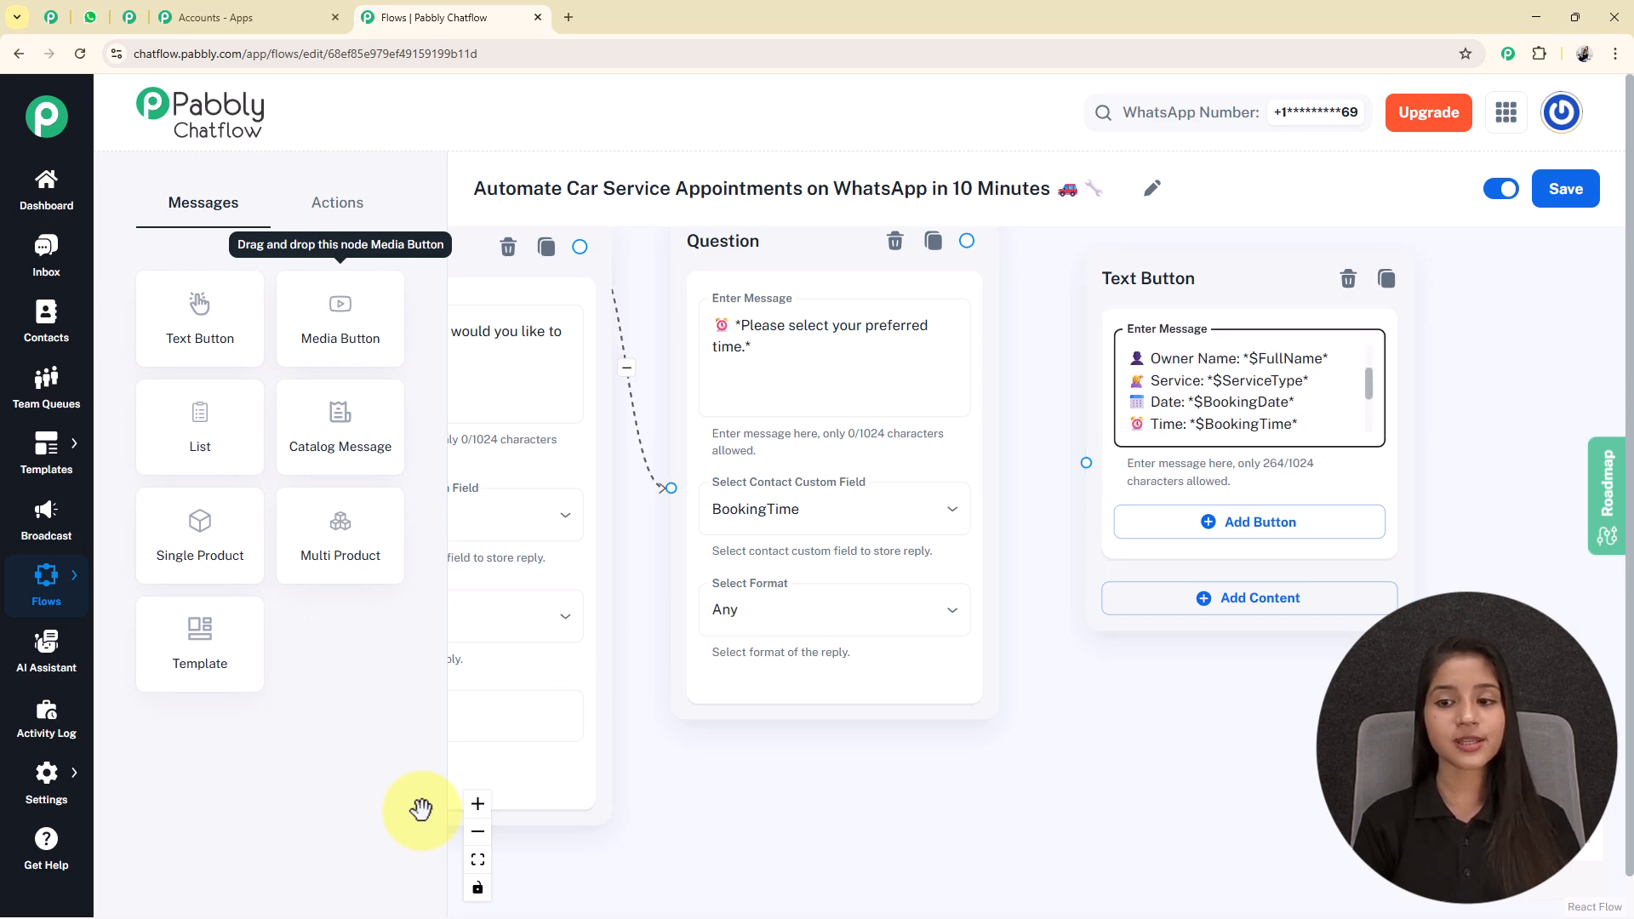
{"action": "key", "text": "Return"}
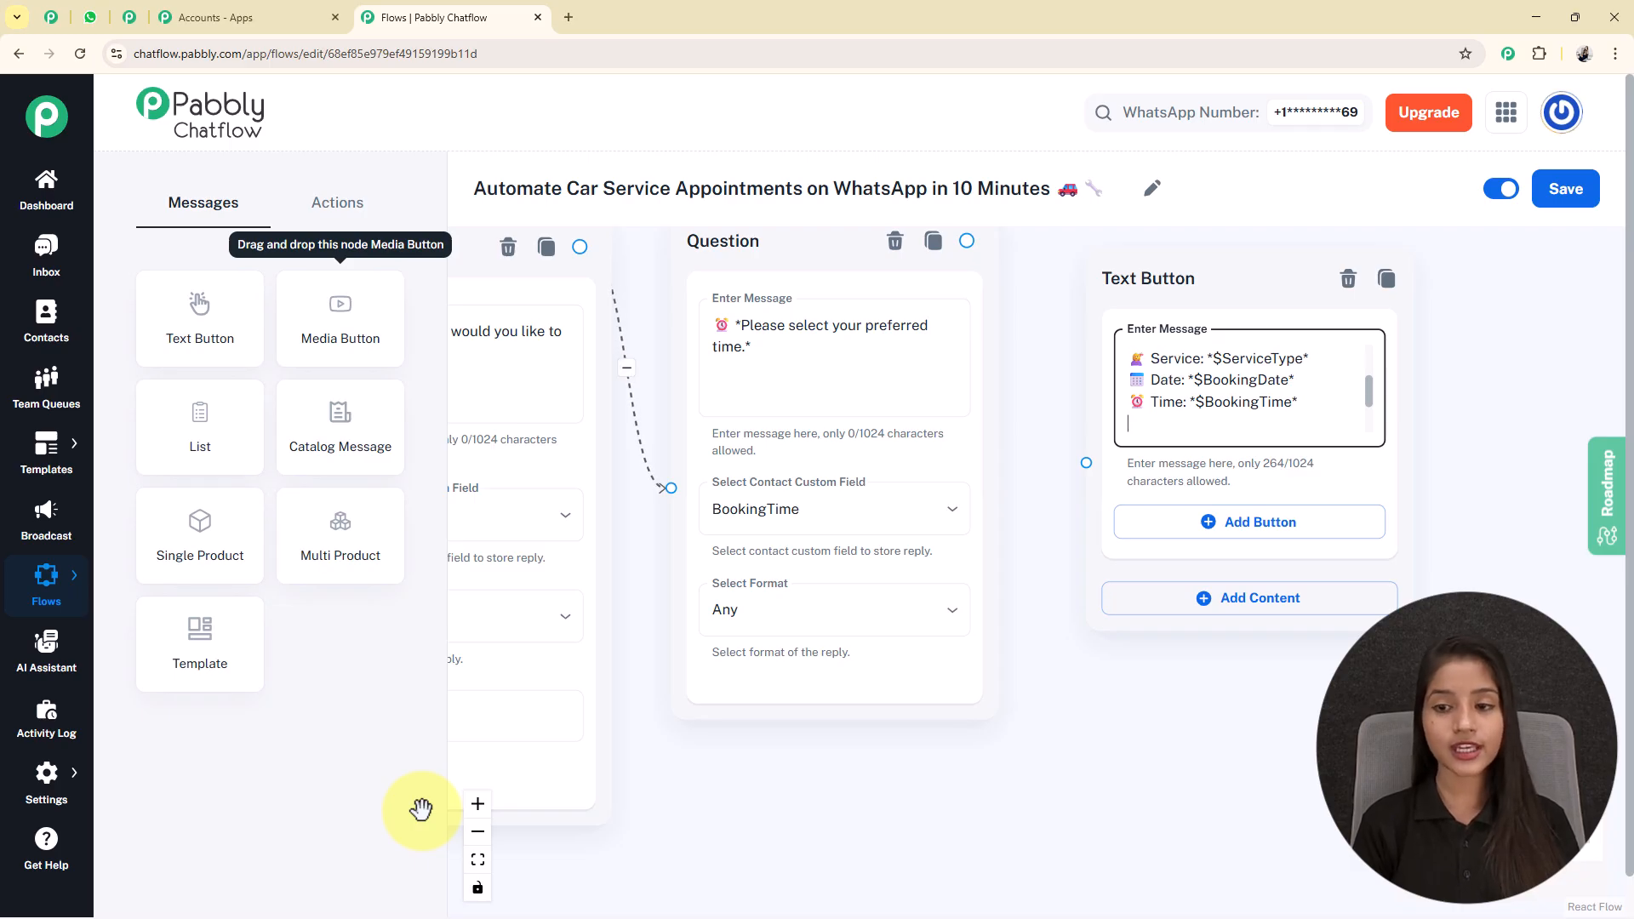
{"action": "key", "text": "Up"}
{"action": "key", "text": "Up"}
{"action": "key", "text": "Up"}
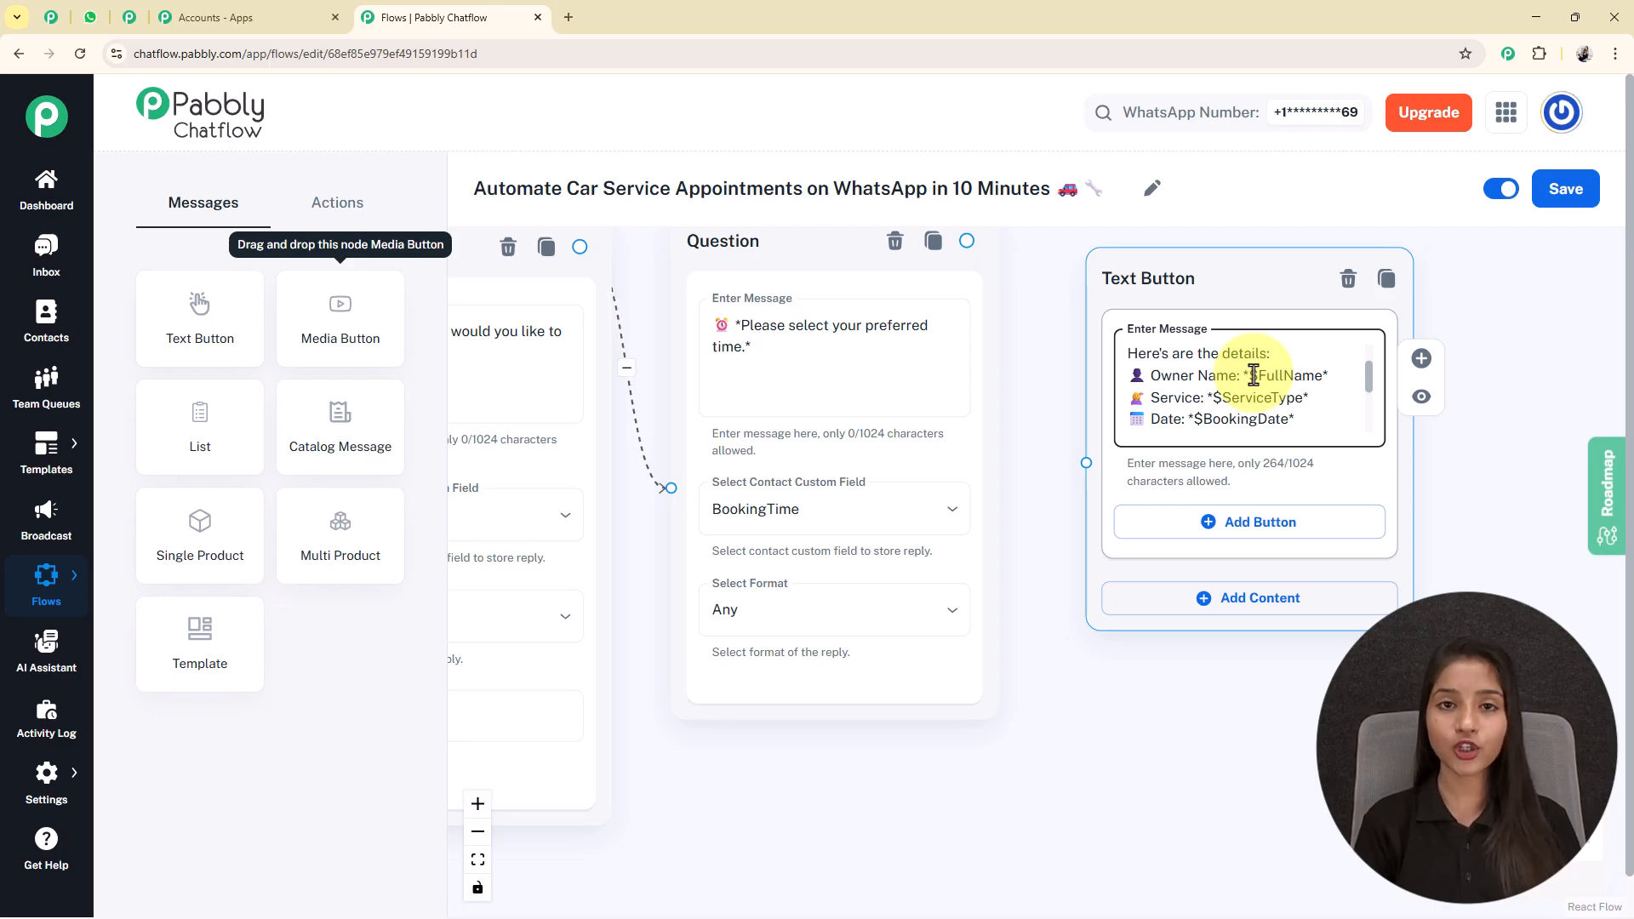
{"action": "scroll", "coordinate": [1217, 390], "scroll_direction": "down", "scroll_amount": 5}
{"action": "left_click_drag", "start_coordinate": [912, 752], "coordinate": [1068, 732]}
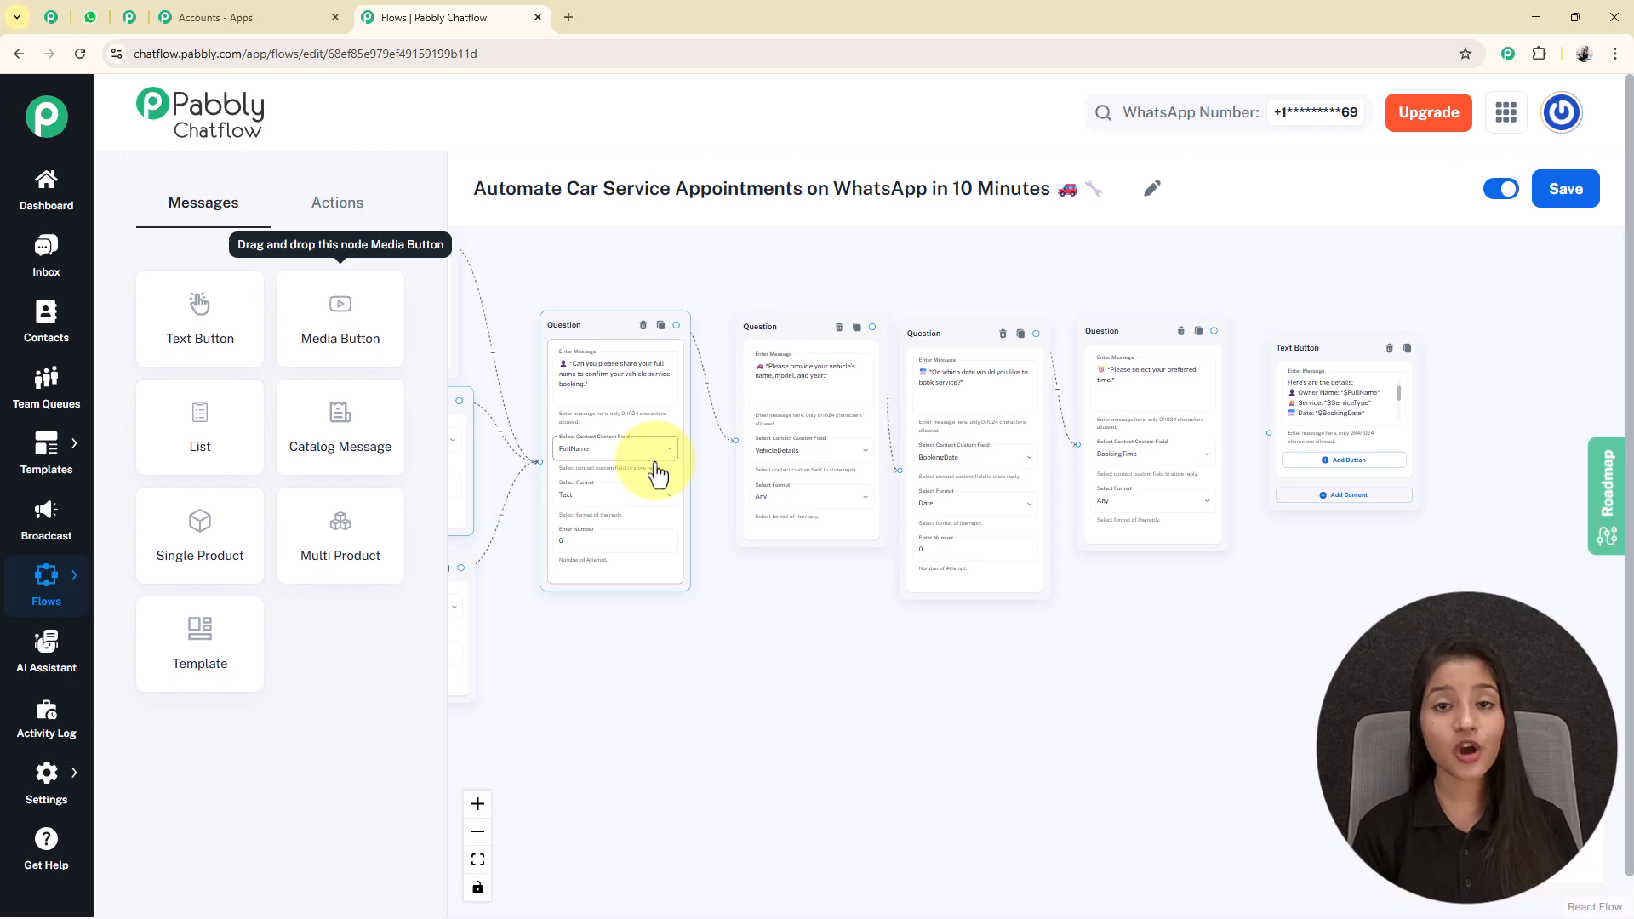
{"action": "left_click_drag", "start_coordinate": [1229, 642], "coordinate": [870, 689]}
{"action": "scroll", "coordinate": [985, 442], "scroll_direction": "up", "scroll_amount": 5}
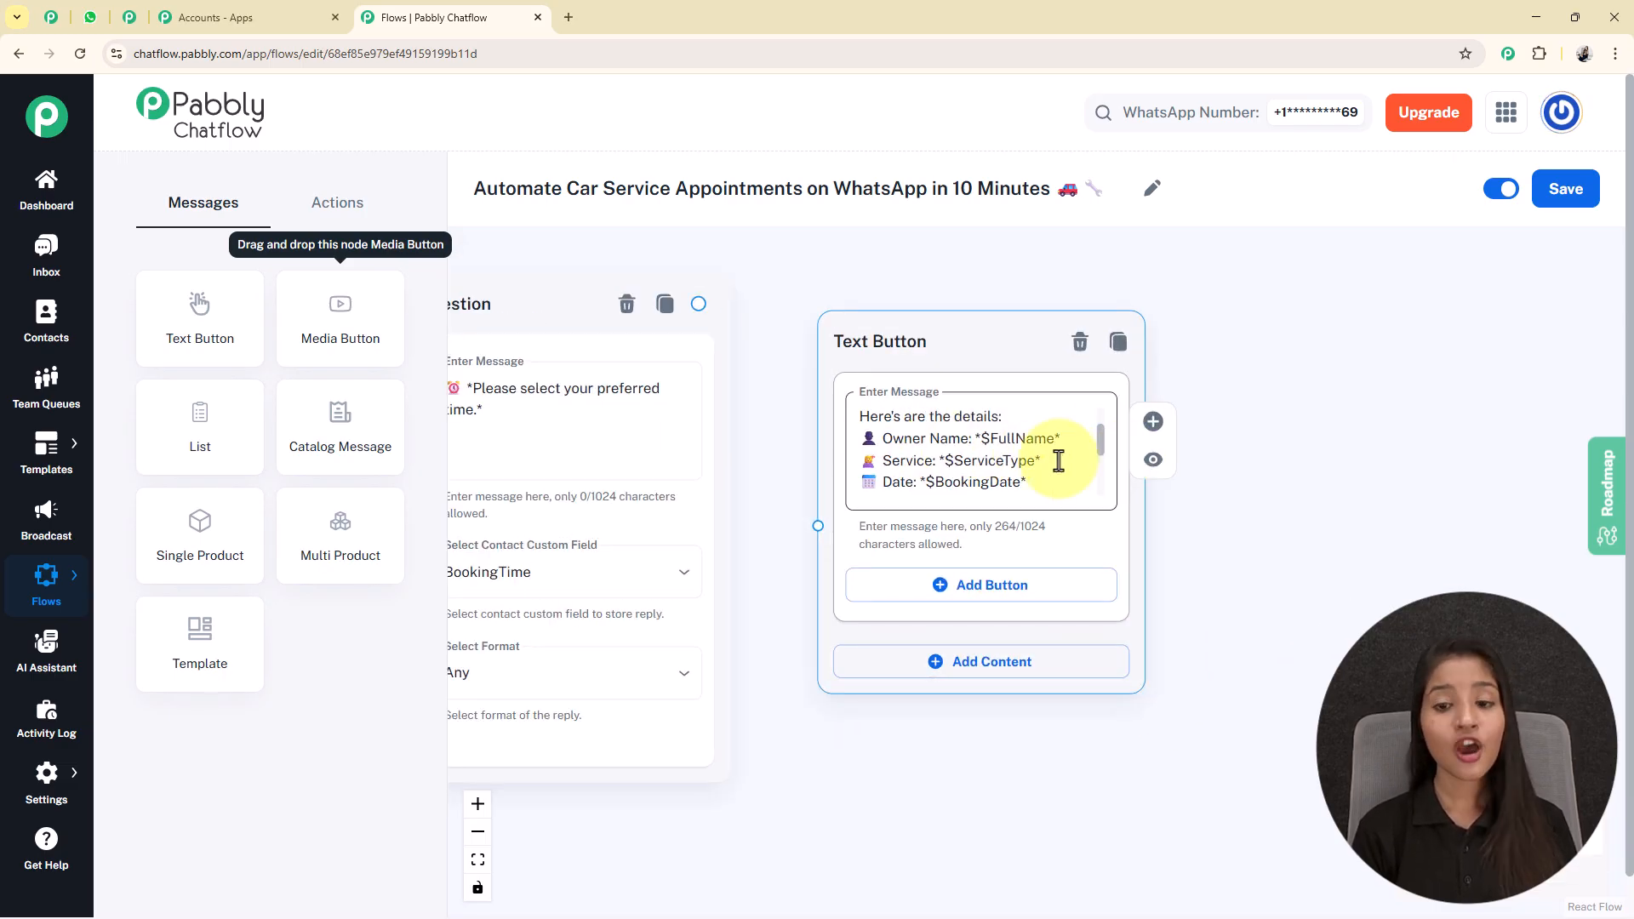
Connect the preferred-time question to the booking confirmation Text Button node, and move the Trigger node farther from the List node.
{"action": "scroll", "coordinate": [1017, 465], "scroll_direction": "down", "scroll_amount": 3}
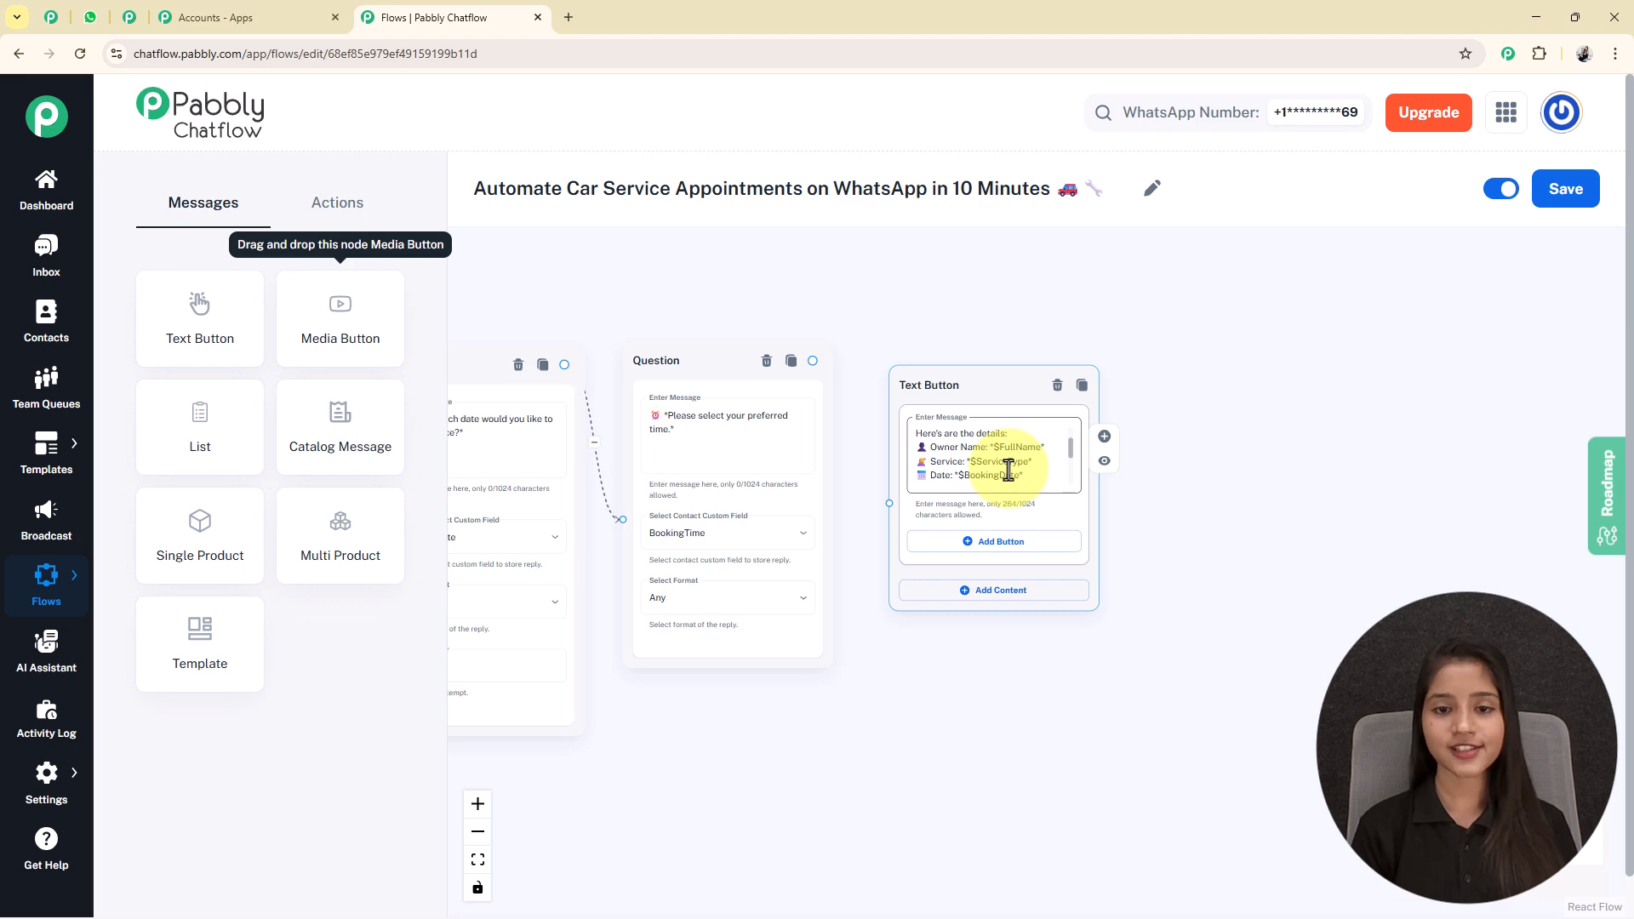
{"action": "left_click_drag", "start_coordinate": [812, 359], "coordinate": [891, 503]}
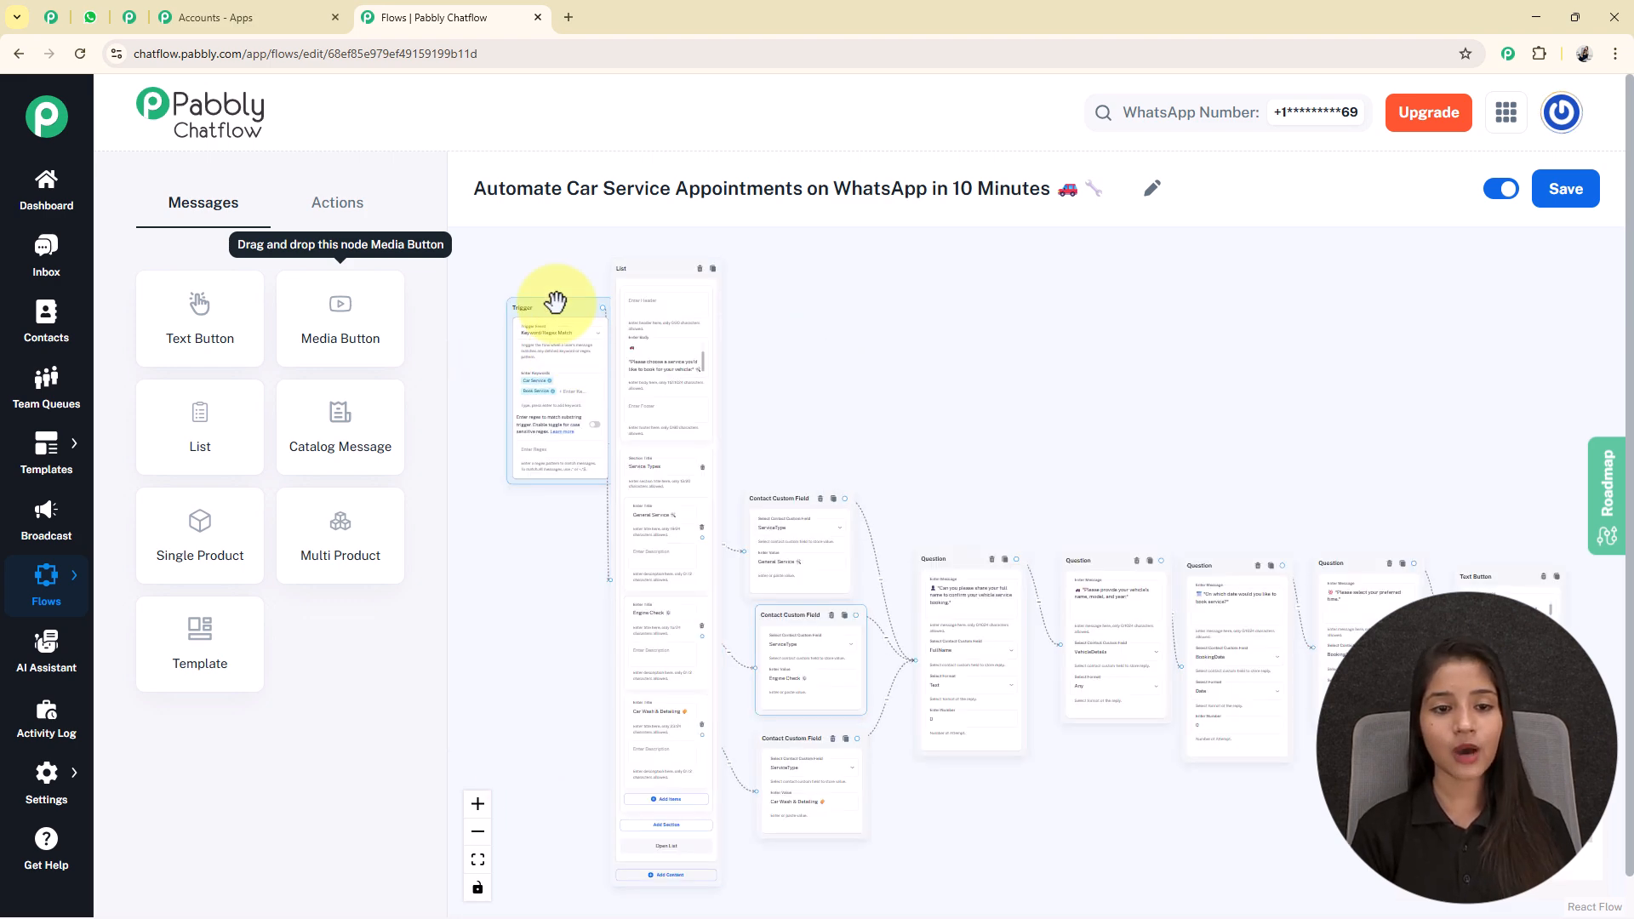
{"action": "left_click_drag", "start_coordinate": [554, 304], "coordinate": [518, 347]}
Save the completed car service appointment flow.
{"action": "left_click_drag", "start_coordinate": [1009, 813], "coordinate": [996, 747]}
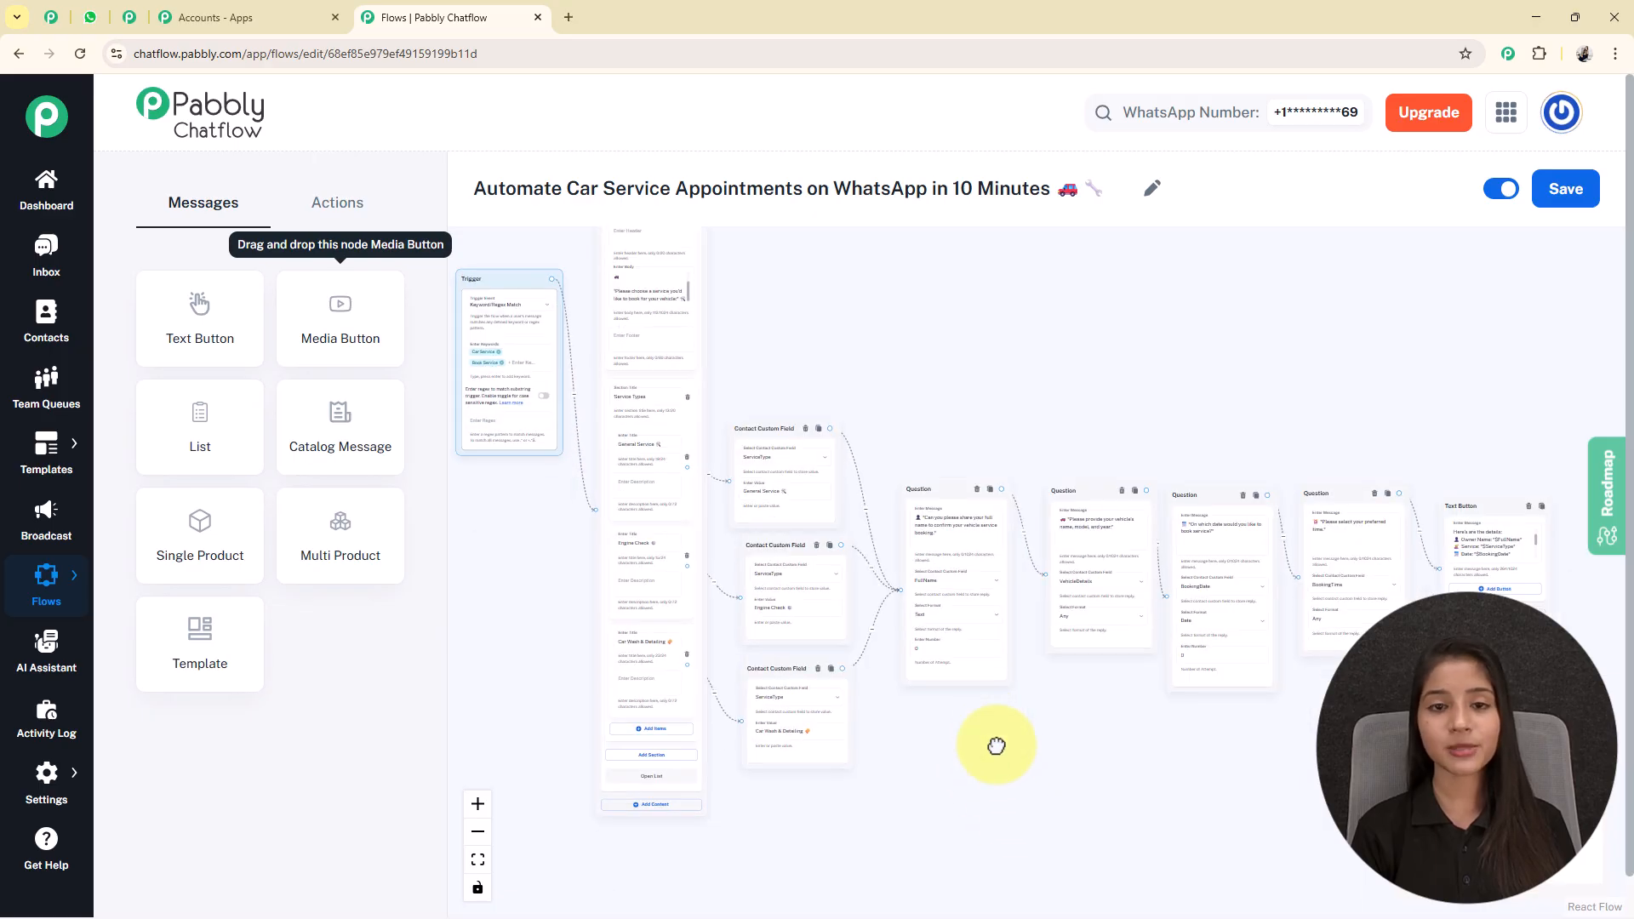
{"action": "scroll", "coordinate": [948, 697], "scroll_direction": "down", "scroll_amount": 3}
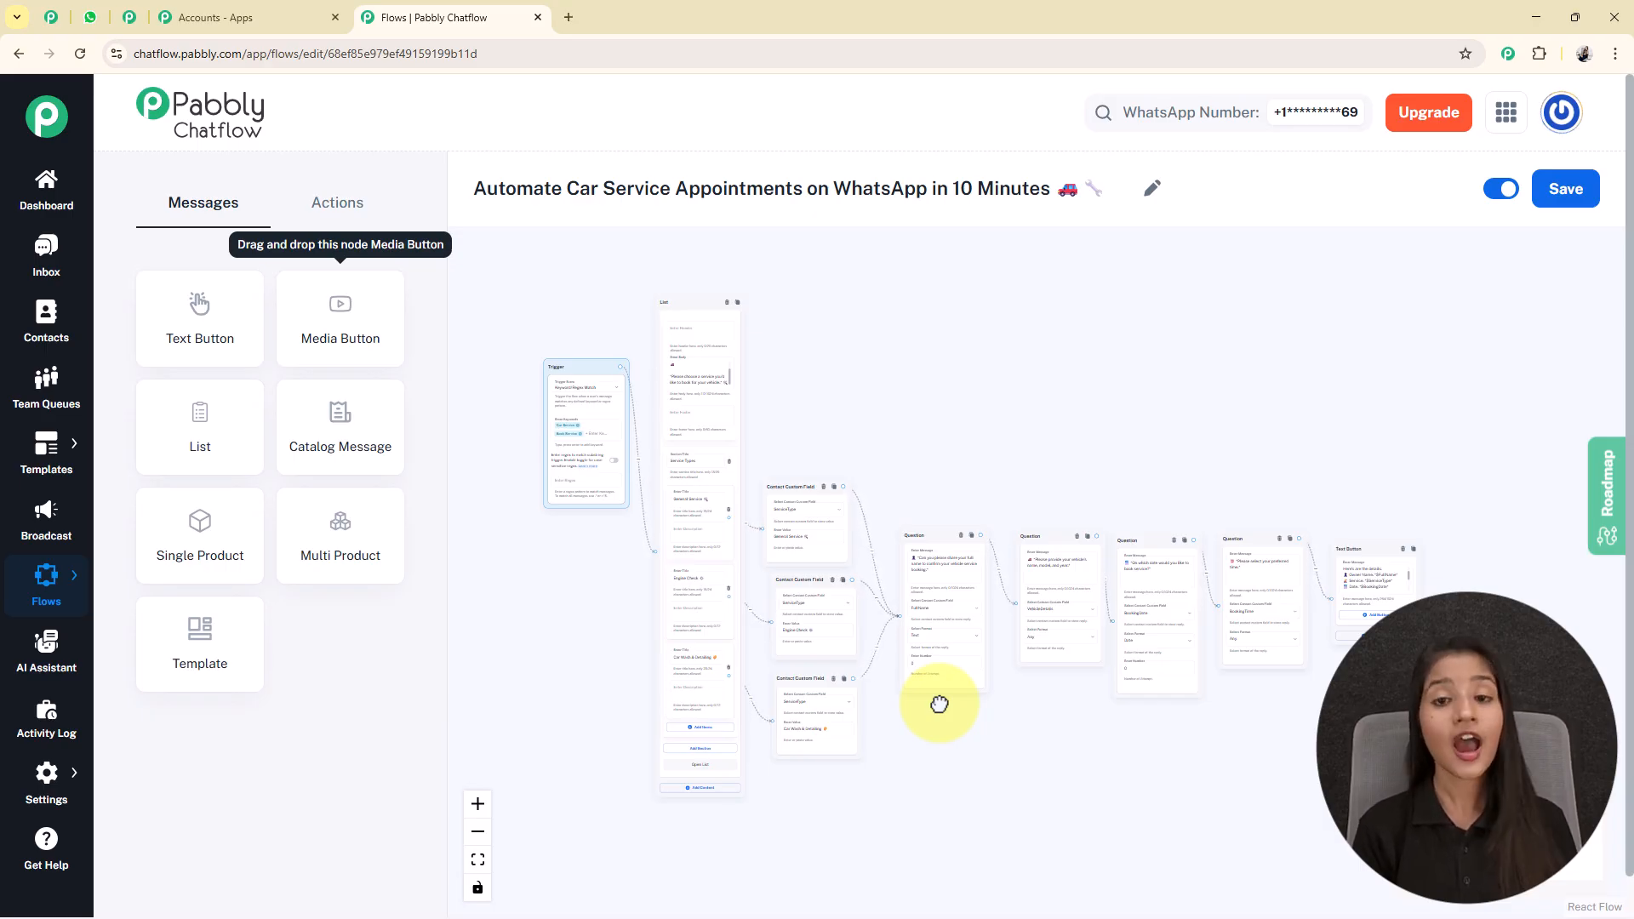
{"action": "left_click", "coordinate": [1582, 195]}
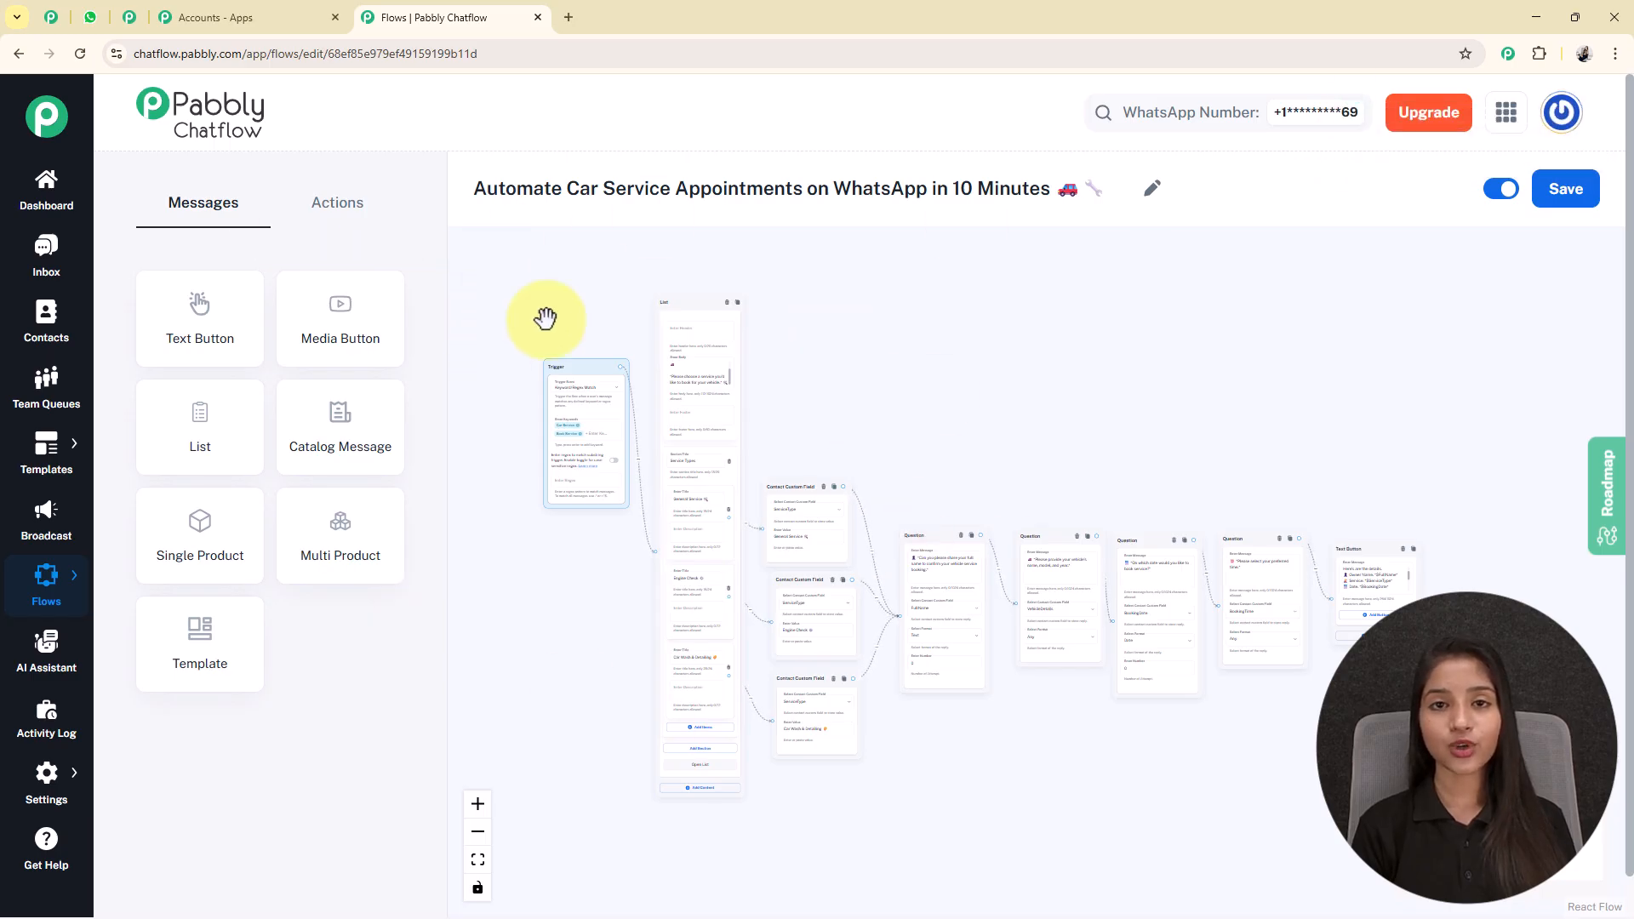
Switch to WhatsApp Web, review the Car Service chat's questions, replies and booking confirmation, and return to the Pabbly Chatflow flow editor.
{"action": "left_click", "coordinate": [90, 17]}
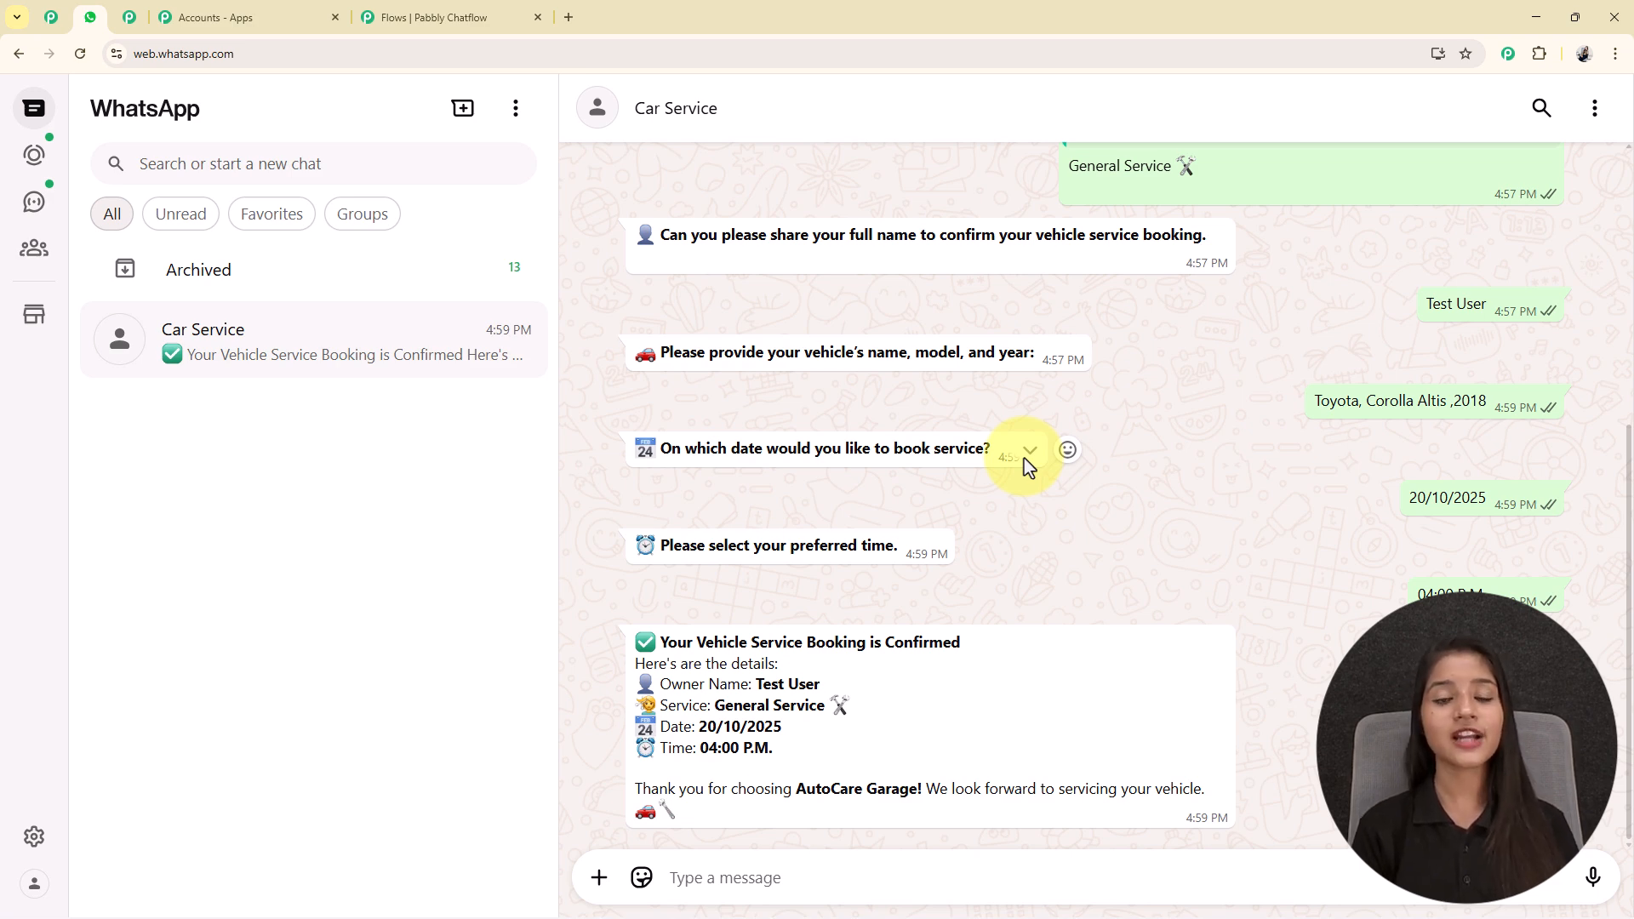
{"action": "scroll", "coordinate": [1029, 466], "scroll_direction": "up", "scroll_amount": 4}
{"action": "scroll", "coordinate": [1029, 467], "scroll_direction": "down", "scroll_amount": 4}
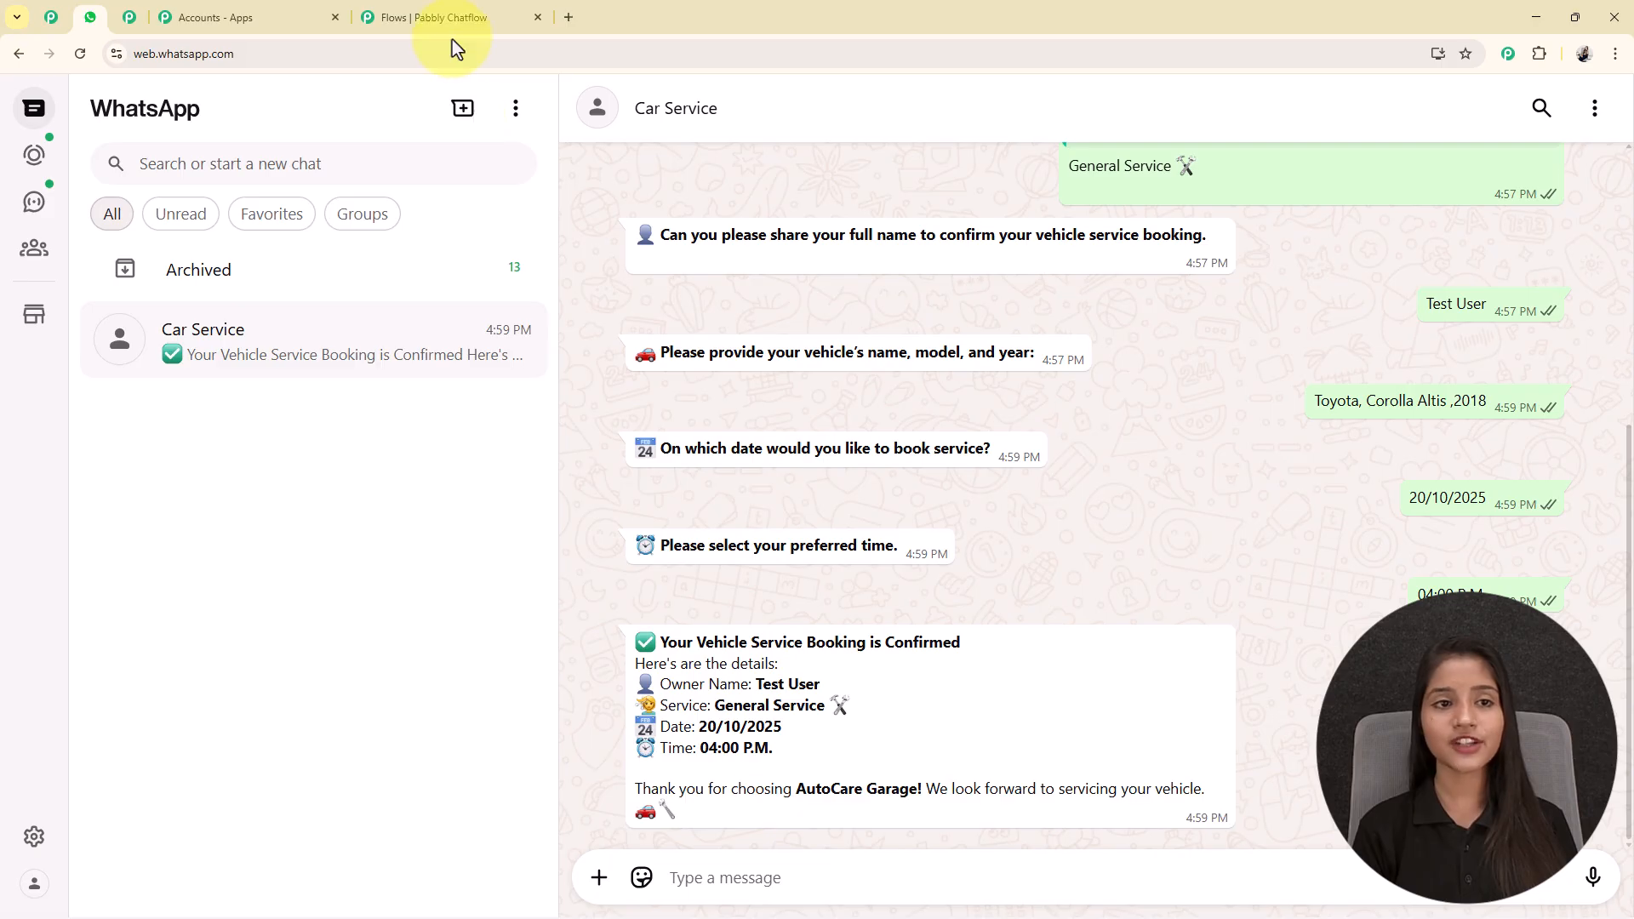
{"action": "left_click", "coordinate": [451, 17]}
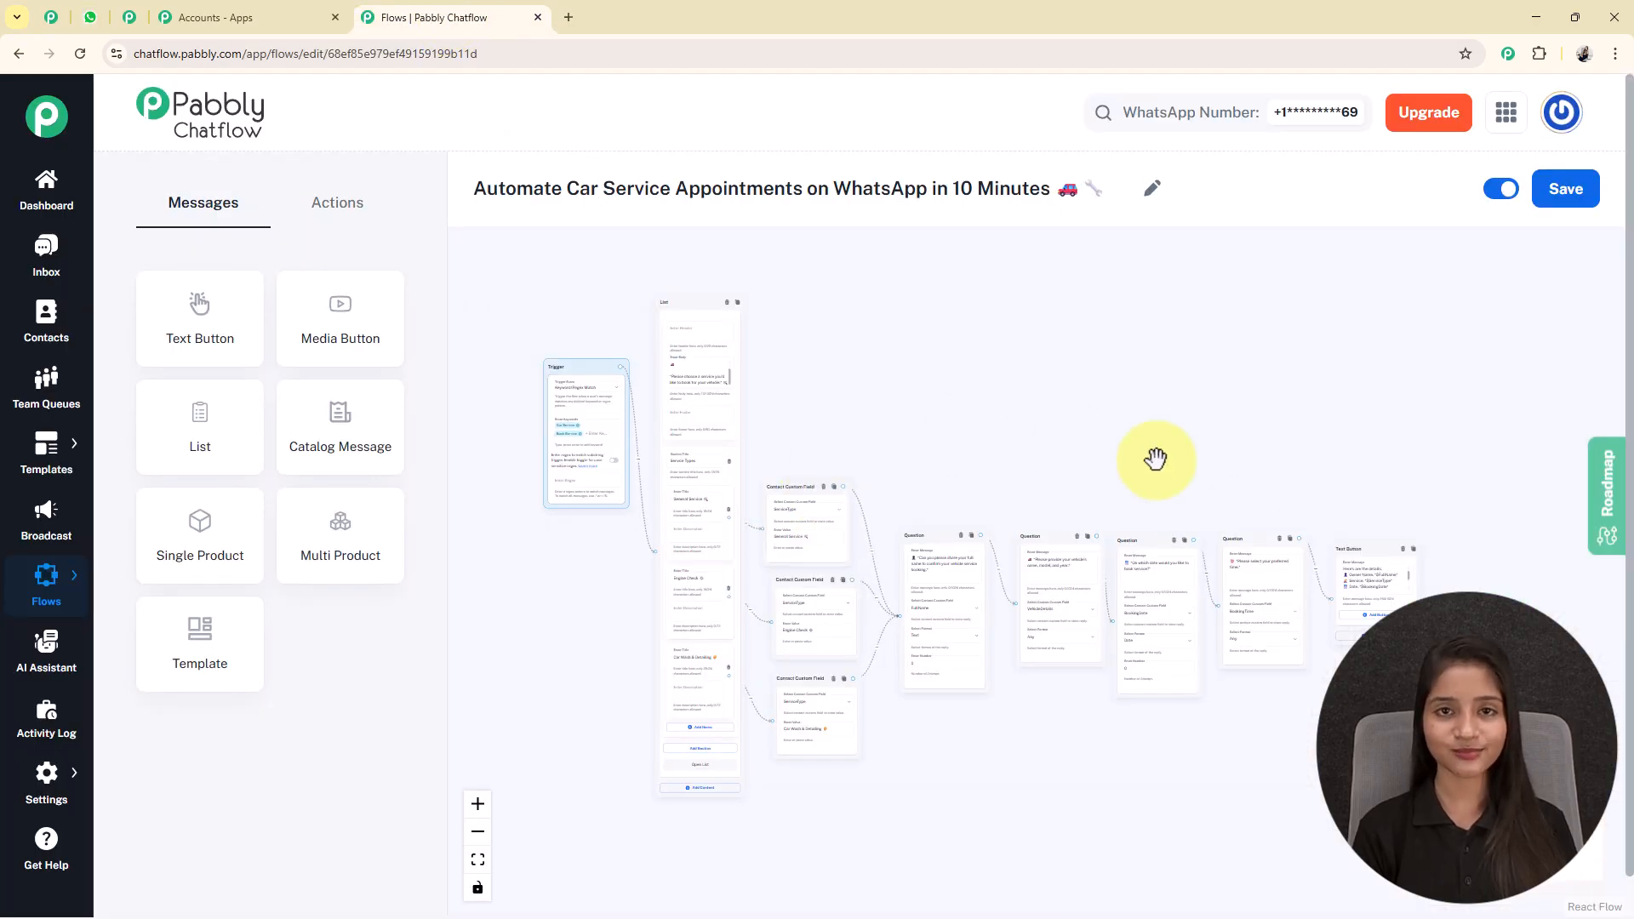